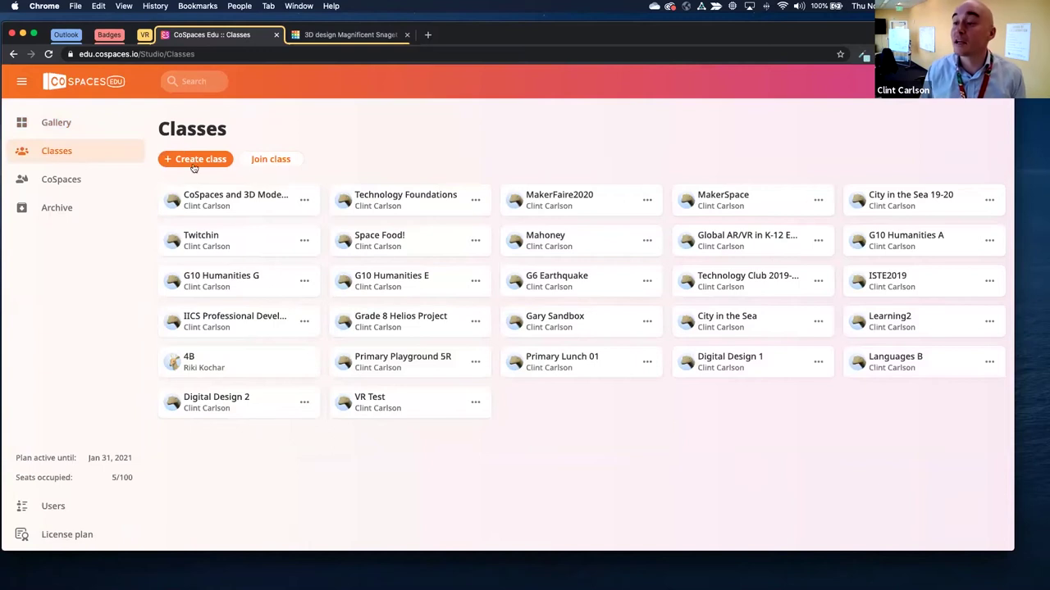
# Open the CU Parade assignment in the "CoSpaces and 3D Modeling for Language Learners" class to view the student copies.
pyautogui.click(230, 199)
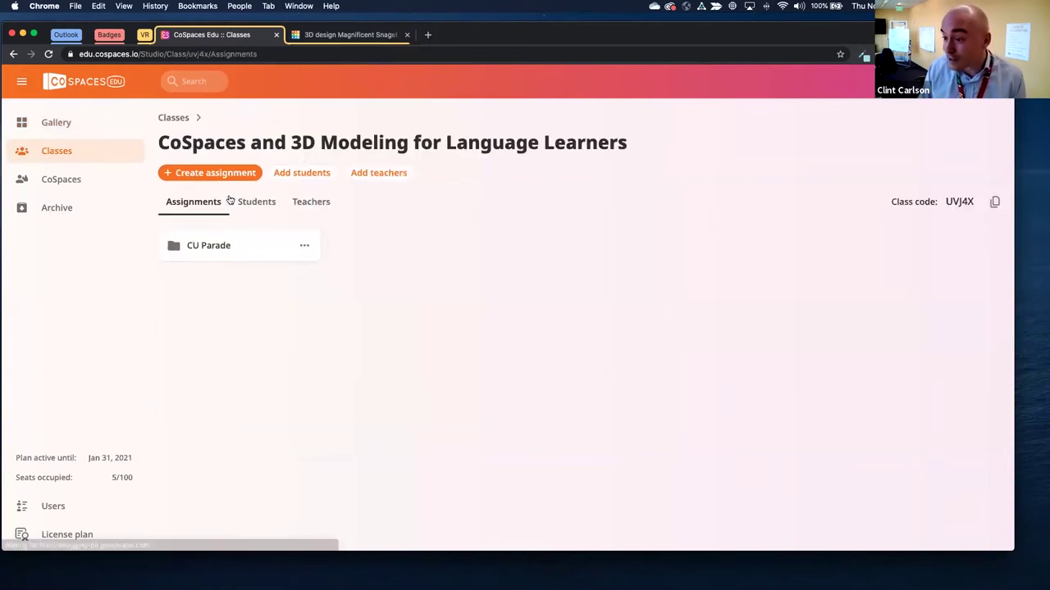
pyautogui.click(223, 248)
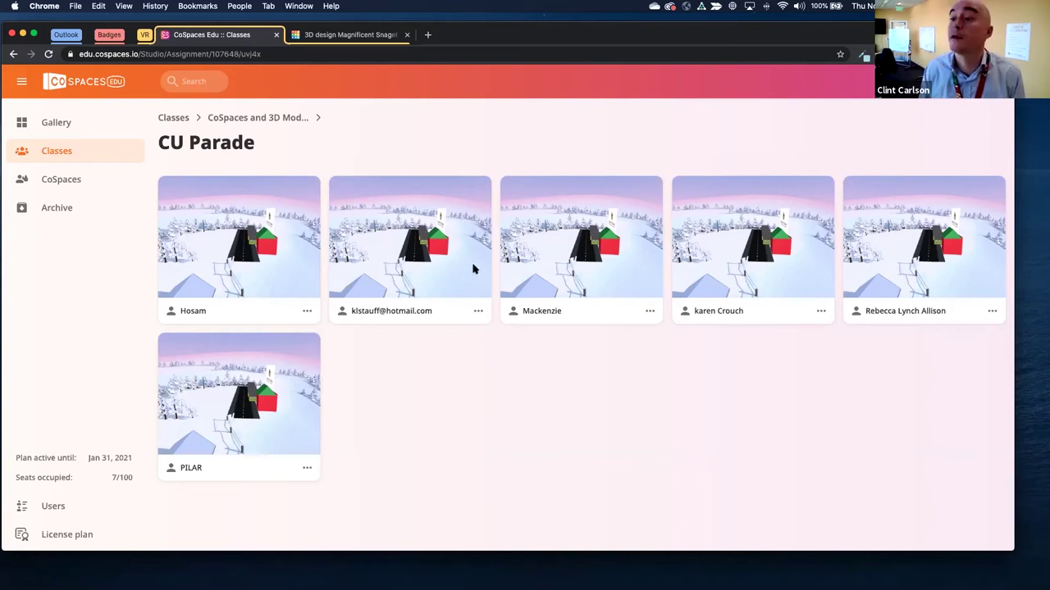
# Leave the assignment and open the CU Parade Template 1 space from the personal CoSpaces collection.
pyautogui.click(170, 119)
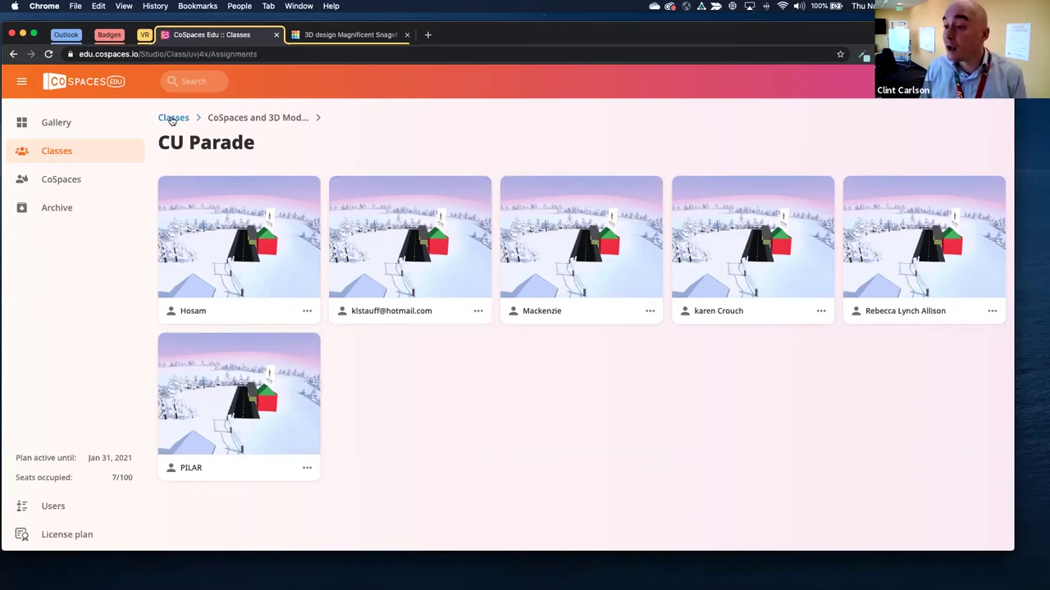
pyautogui.click(56, 185)
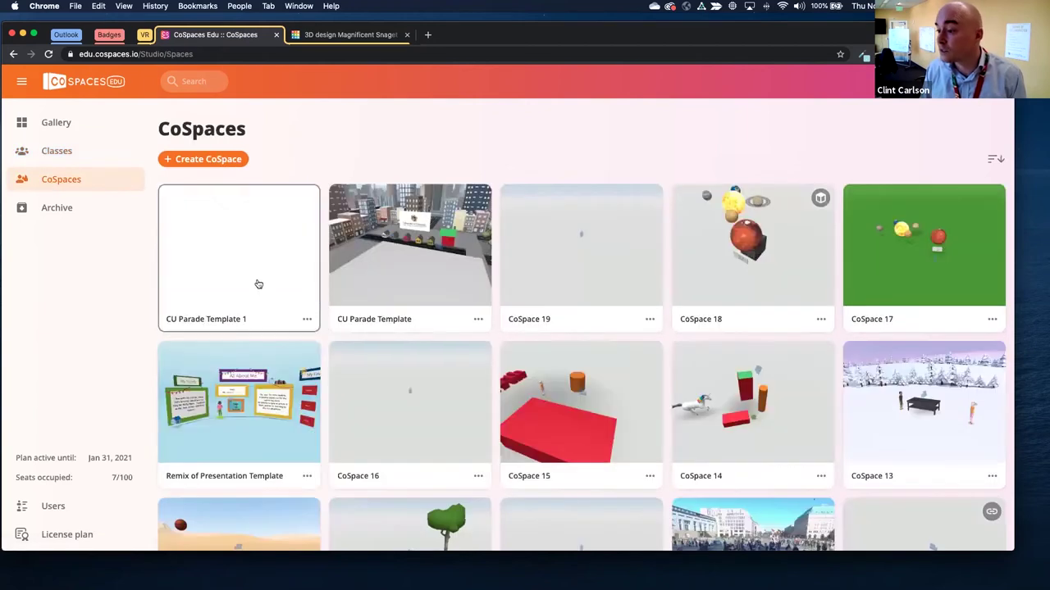
pyautogui.click(211, 246)
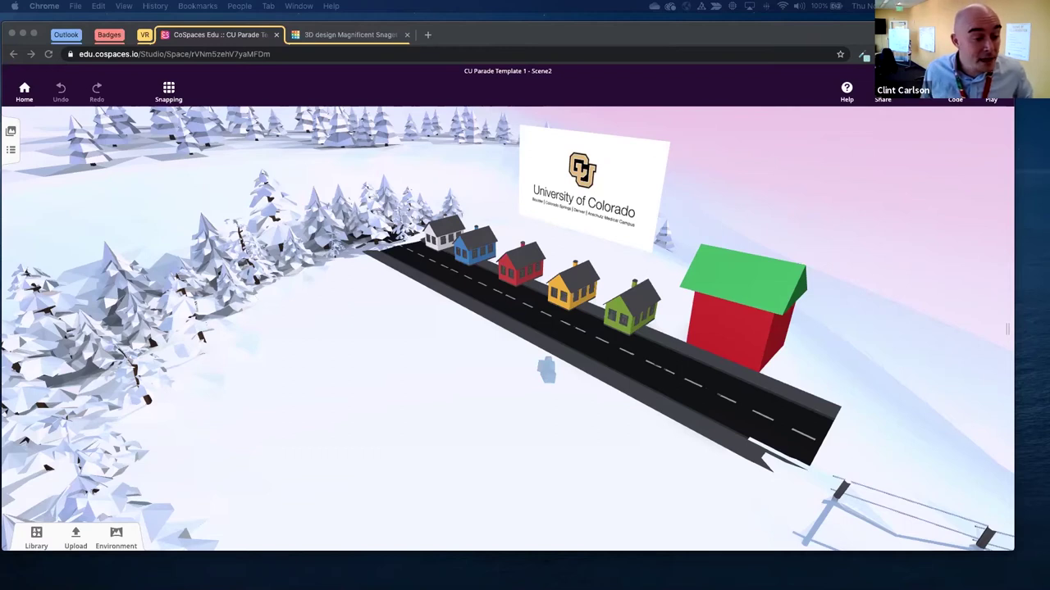
# Play the parade scene, look around and walk along the road with the houses, and return to the editor.
pyautogui.click(392, 72)
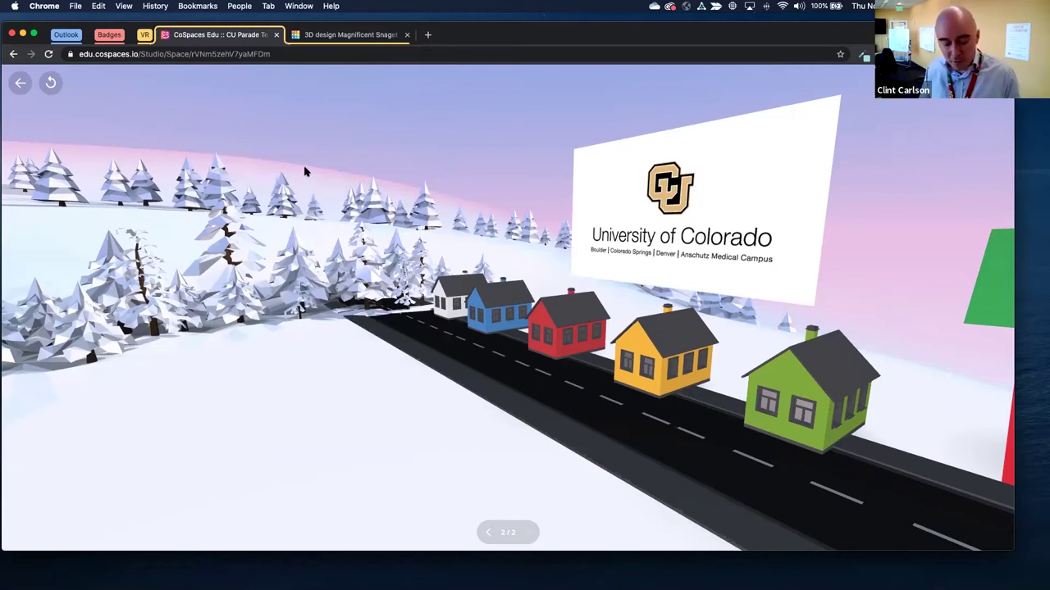
pyautogui.moveTo(601, 297); pyautogui.dragTo(776, 322)
pyautogui.press('Up')
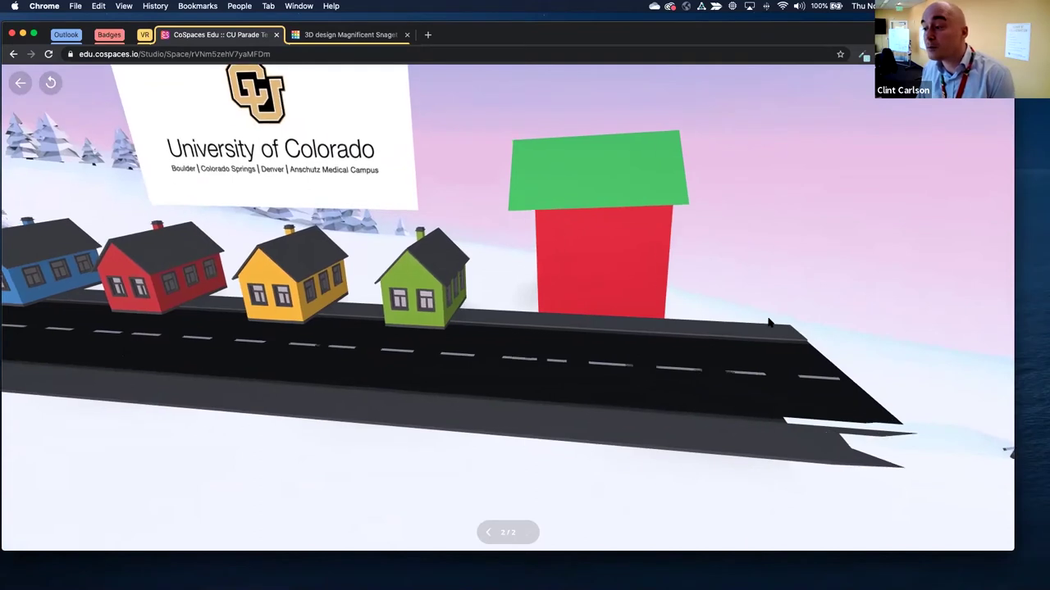
pyautogui.moveTo(602, 316); pyautogui.dragTo(491, 303)
pyautogui.press('Up')
pyautogui.press('Up')
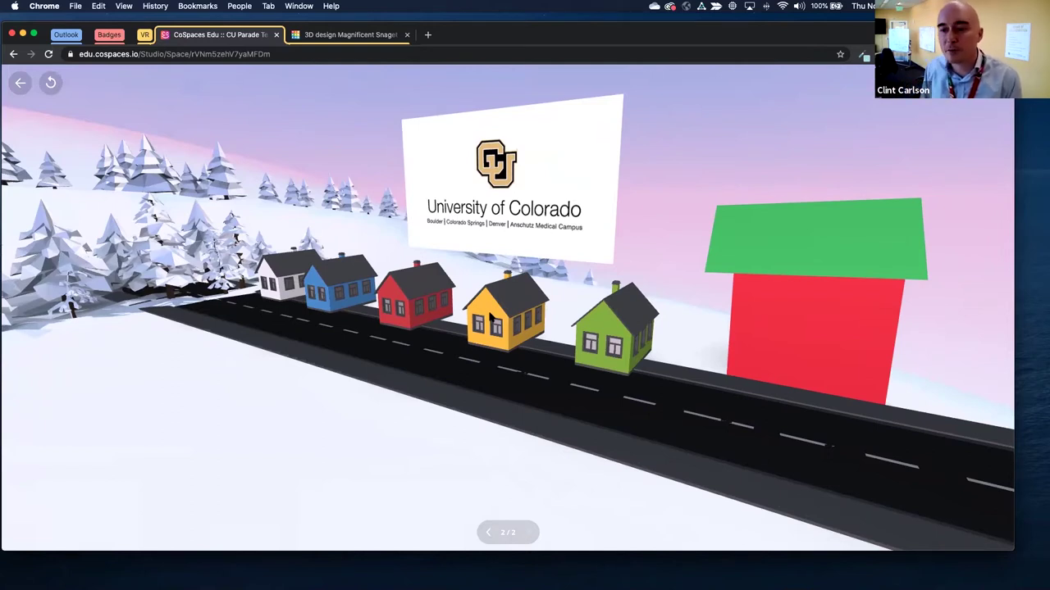
pyautogui.click(21, 83)
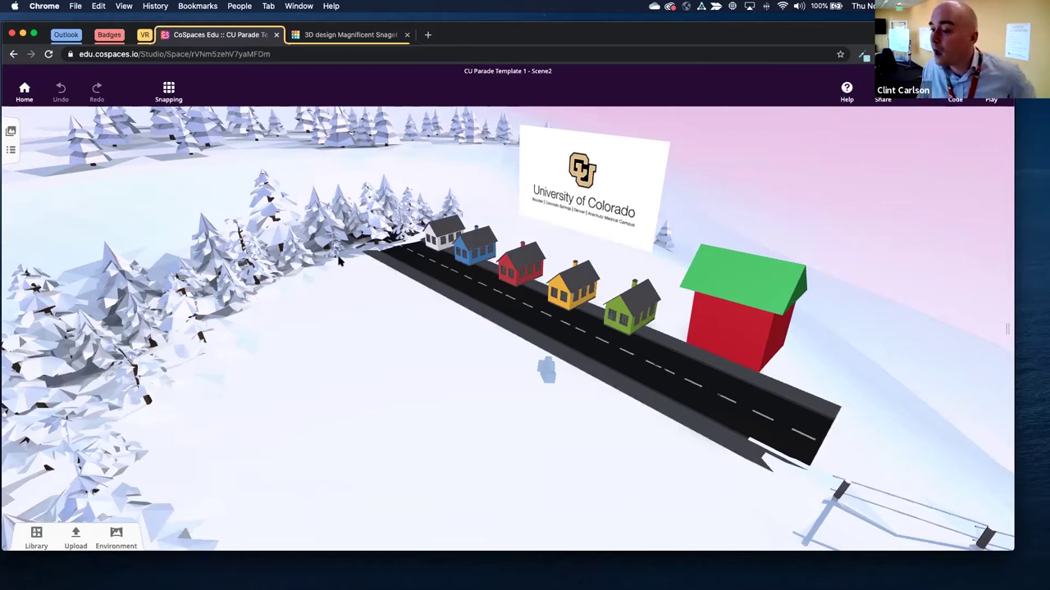
# Change the scene's environment to the daytime city with high-rise buildings and inspect the parade road in it.
pyautogui.click(36, 533)
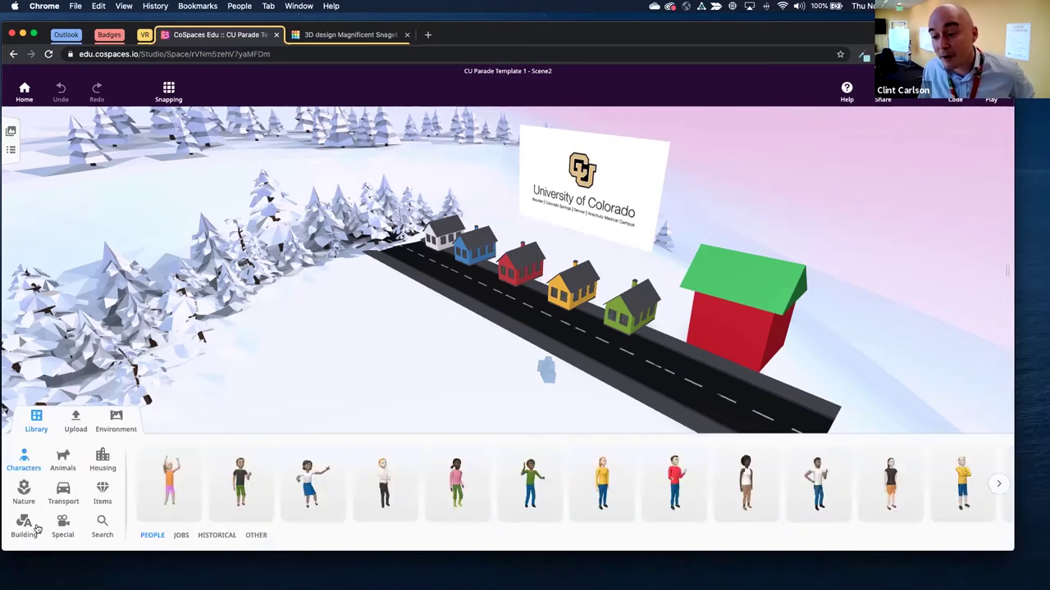
pyautogui.click(77, 416)
pyautogui.click(115, 419)
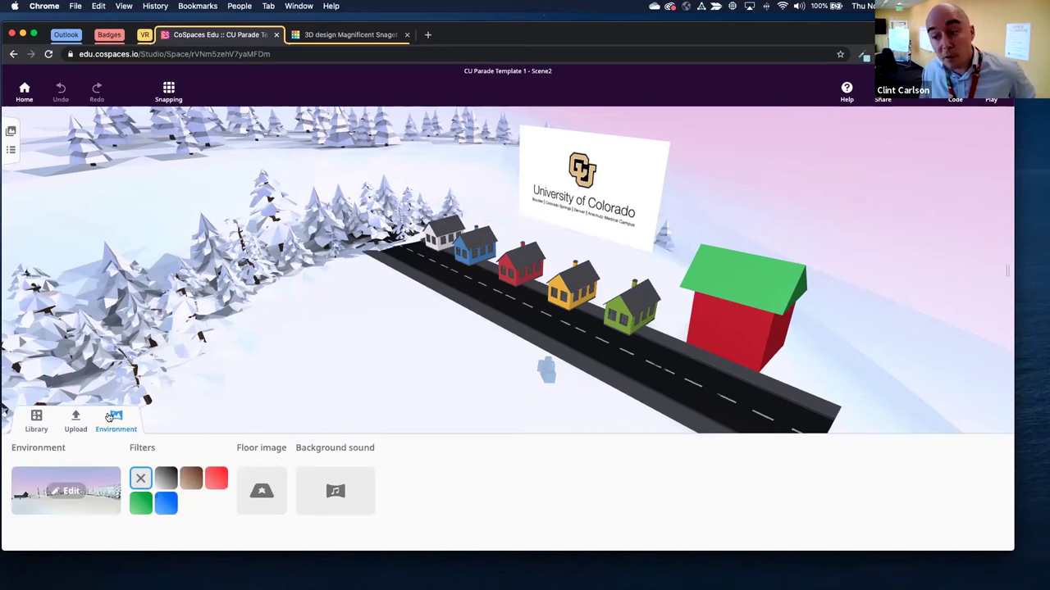
pyautogui.click(70, 493)
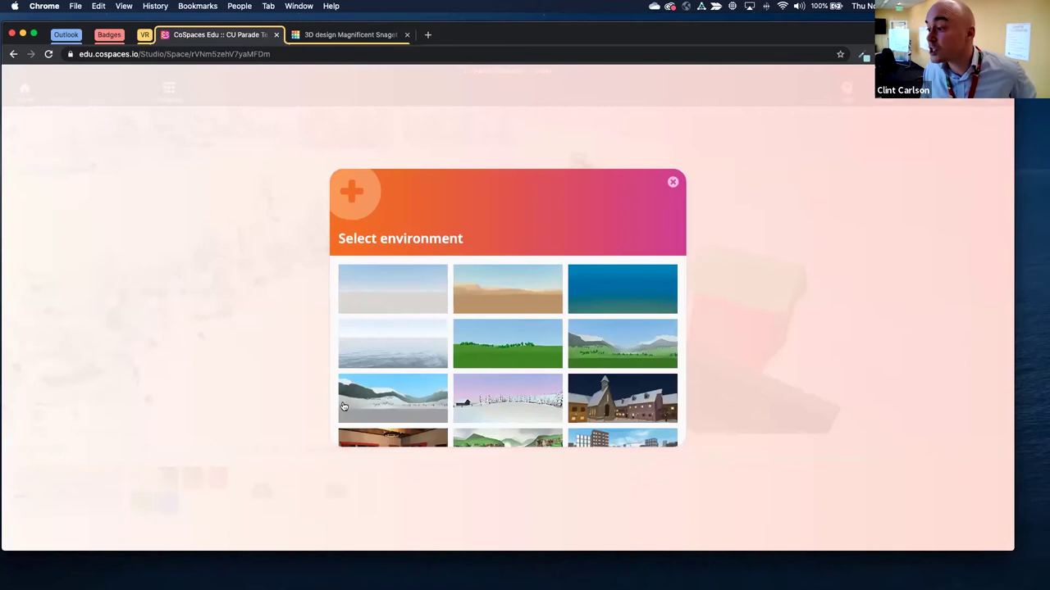
pyautogui.scroll(-5, 451, 376)
pyautogui.scroll(2, 453, 375)
pyautogui.scroll(-2, 451, 376)
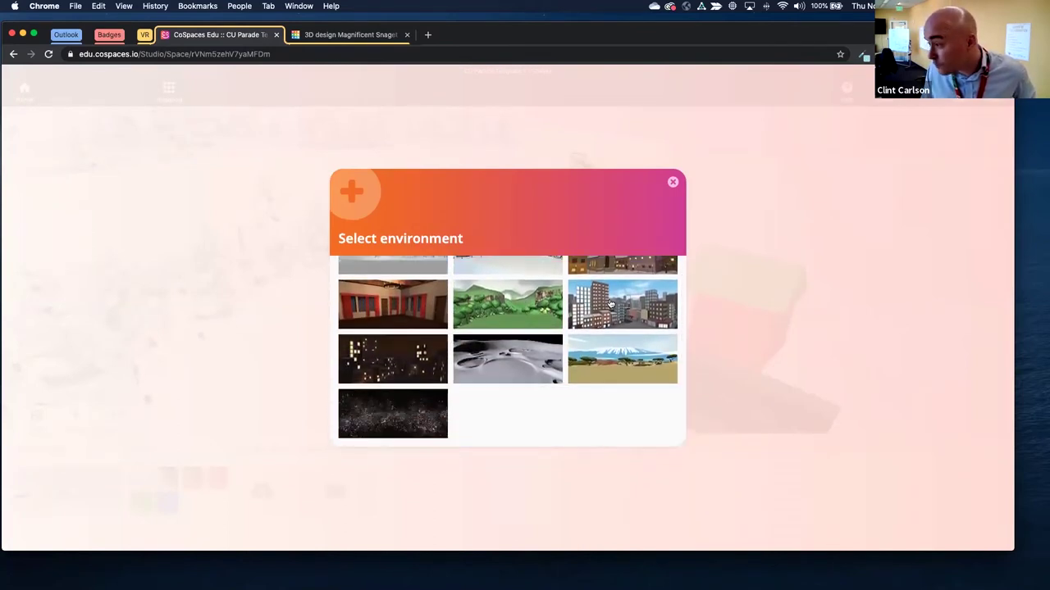
pyautogui.click(610, 304)
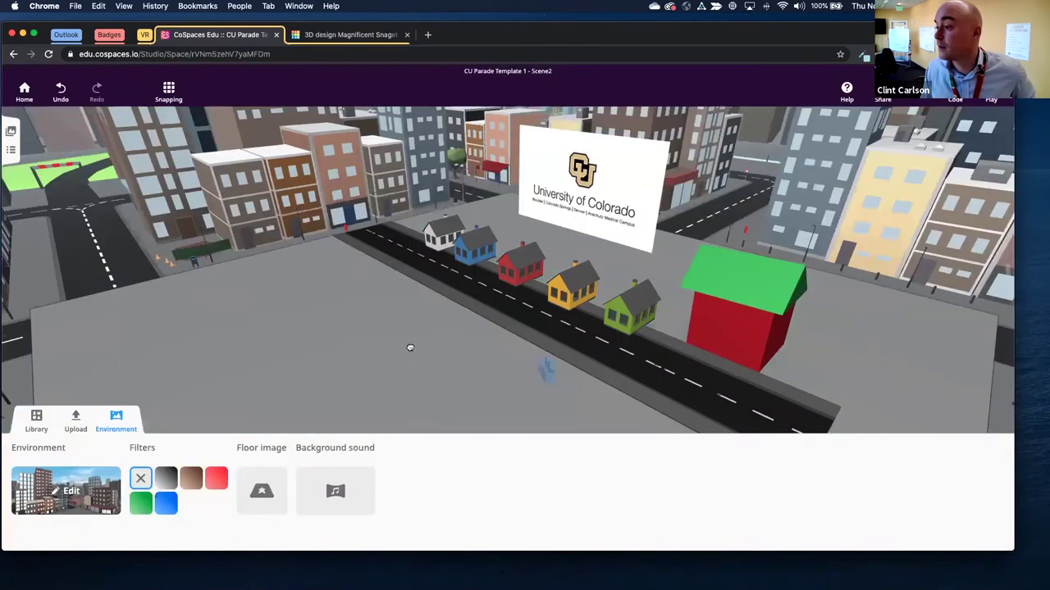
pyautogui.scroll(3, 391, 306)
pyautogui.scroll(-3, 352, 307)
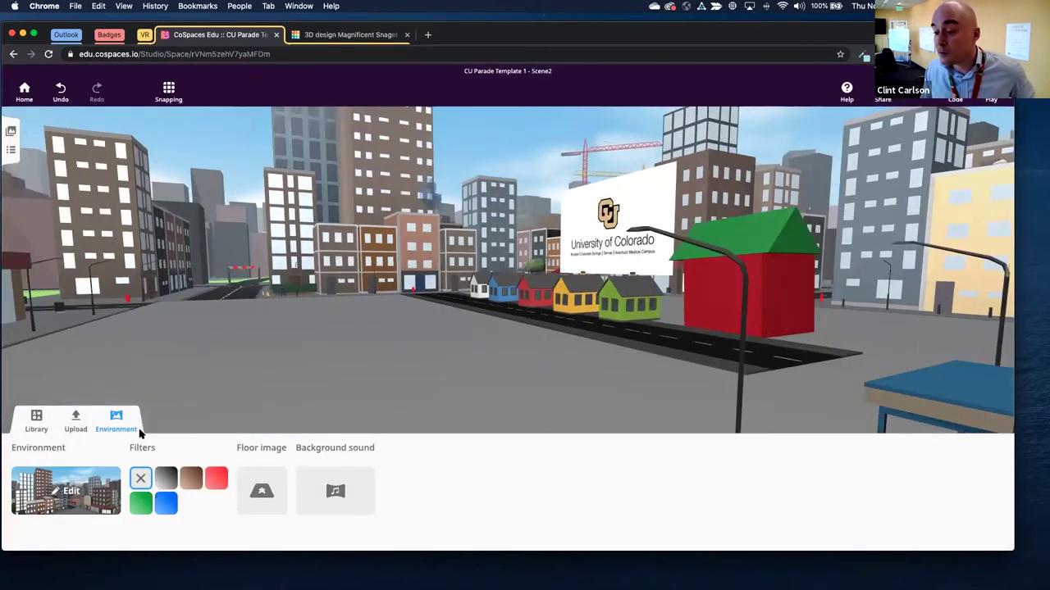
# Change the scene's environment to the moon surface and move around the houses to view it.
pyautogui.click(66, 494)
pyautogui.scroll(-3, 444, 387)
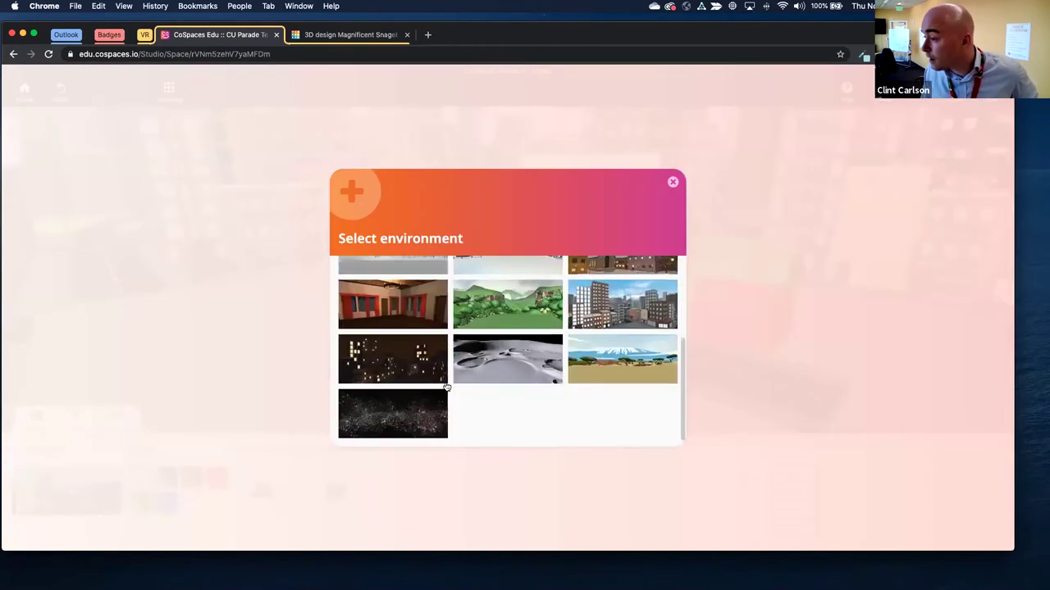
pyautogui.click(495, 371)
pyautogui.press('Left')
pyautogui.press('Left')
pyautogui.press('Left')
pyautogui.press('Left')
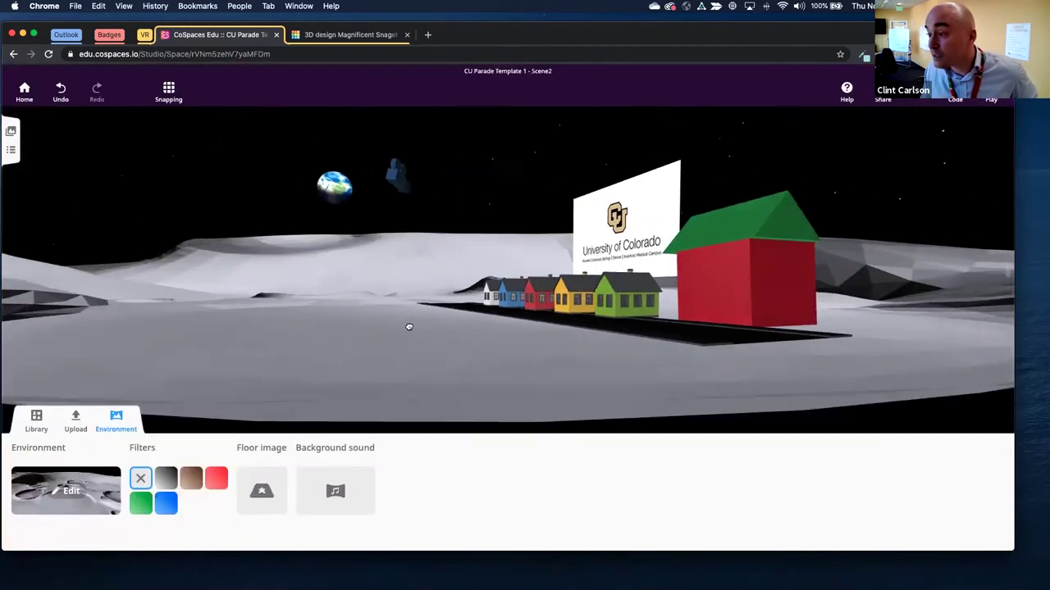
pyautogui.press('Left')
pyautogui.press('Left')
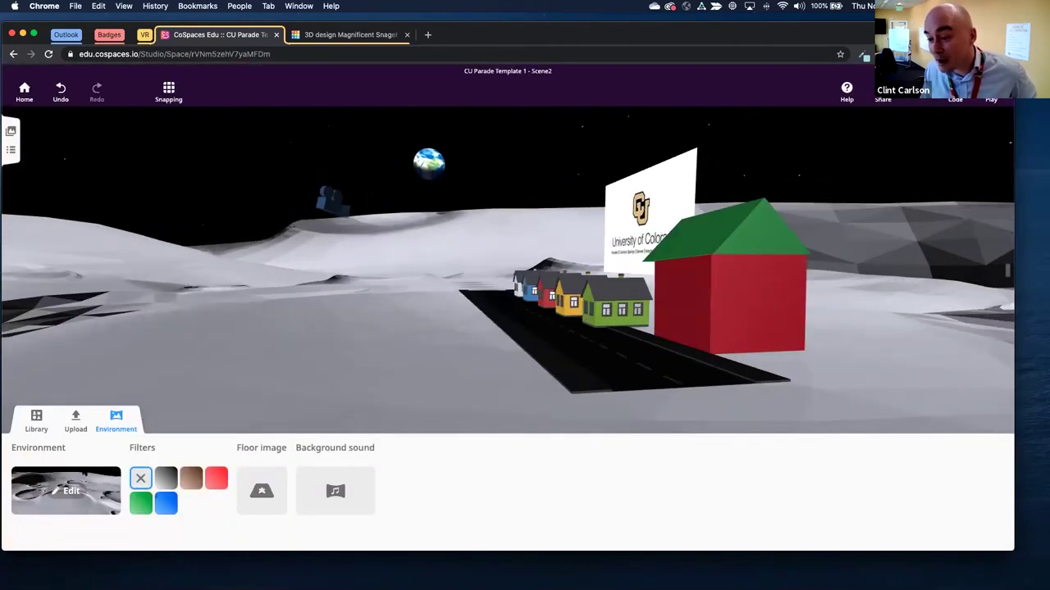
# Try the indoor room with red curtains as the scene's environment and view the houses in it.
pyautogui.click(82, 496)
pyautogui.scroll(-5, 394, 431)
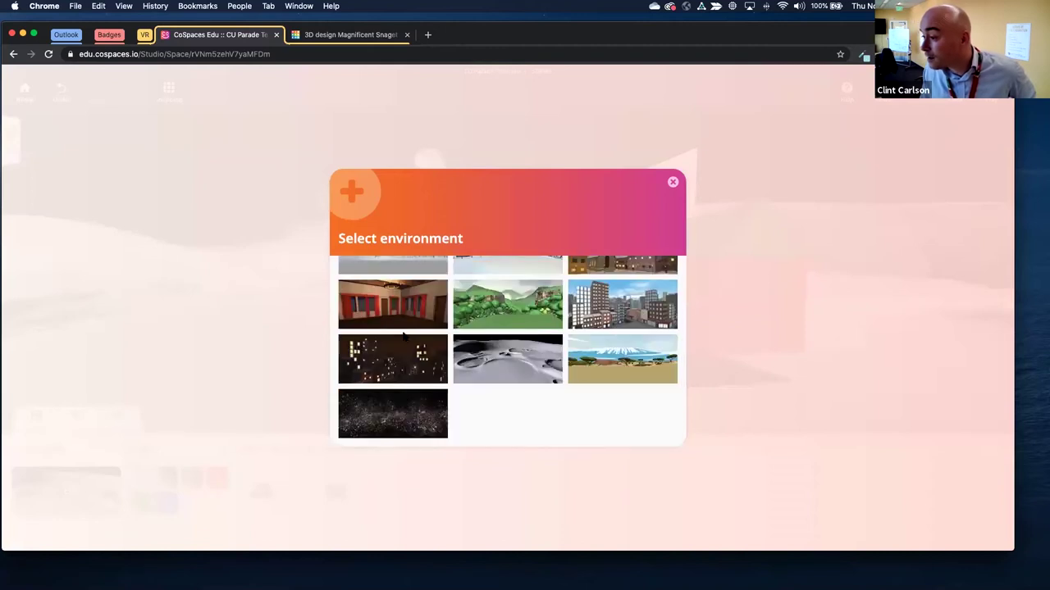
pyautogui.click(398, 309)
pyautogui.moveTo(397, 327); pyautogui.dragTo(478, 361)
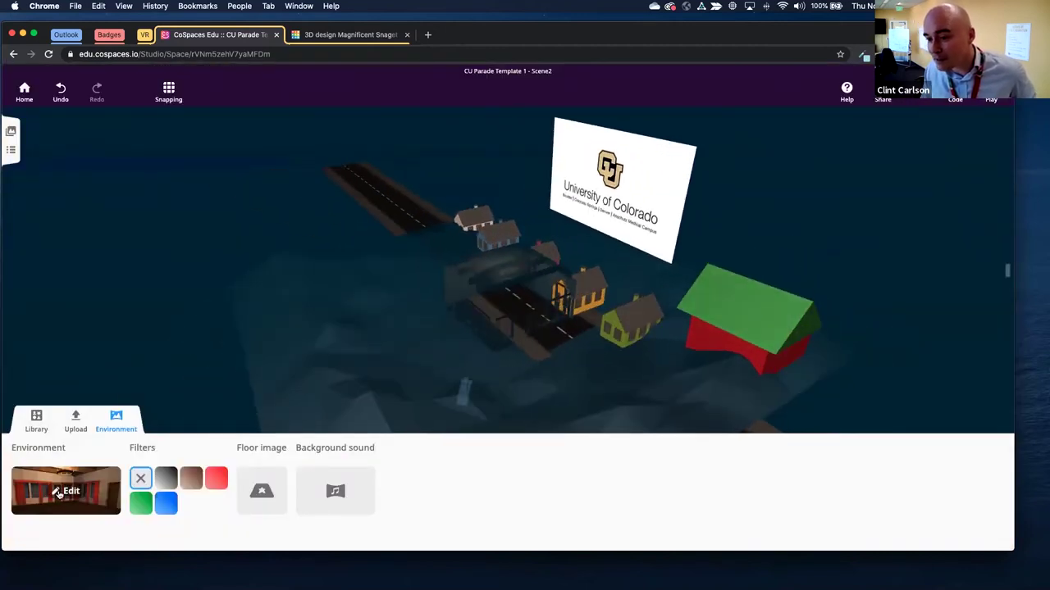
# Set the scene's environment back to the snowy forest with the pink sky.
pyautogui.click(65, 491)
pyautogui.scroll(-2, 509, 378)
pyautogui.scroll(-3, 509, 378)
pyautogui.scroll(4, 508, 378)
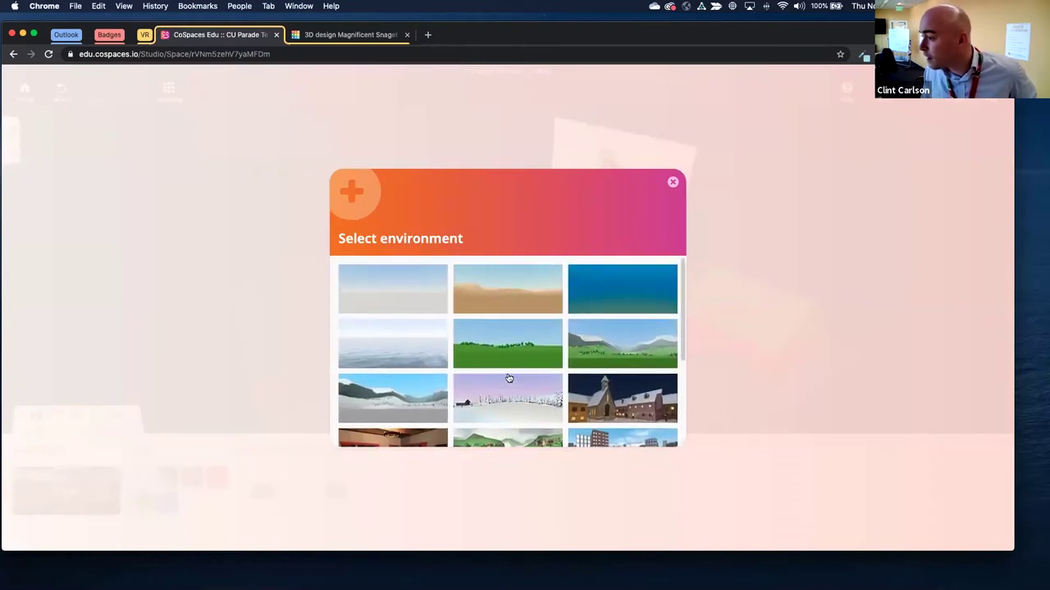
pyautogui.click(504, 402)
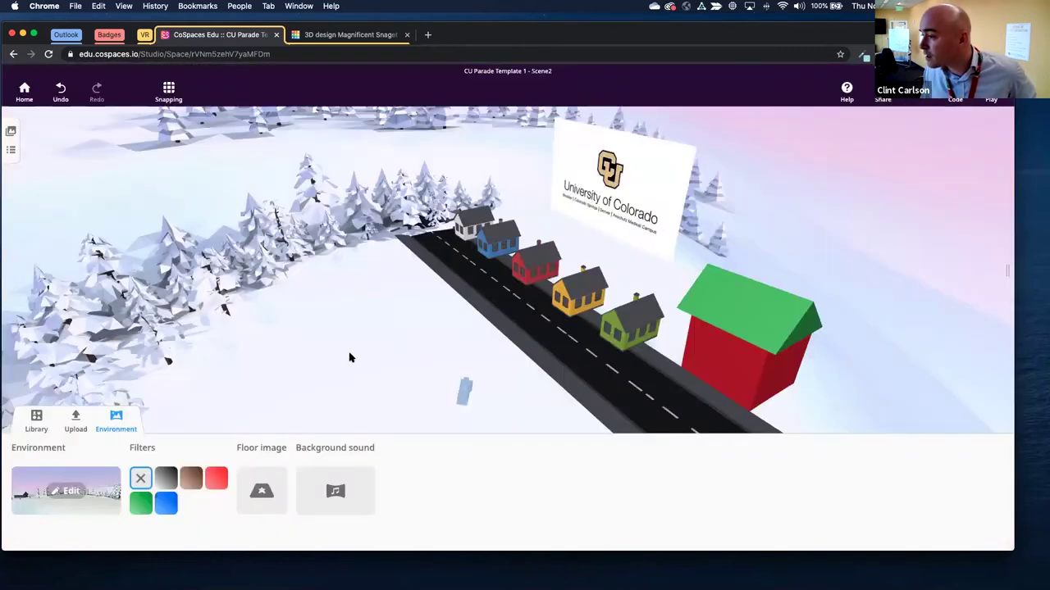
# Change the scene's environment to the snowy mountain valley with the blue sky.
pyautogui.click(66, 490)
pyautogui.click(387, 403)
pyautogui.moveTo(421, 352); pyautogui.dragTo(525, 340)
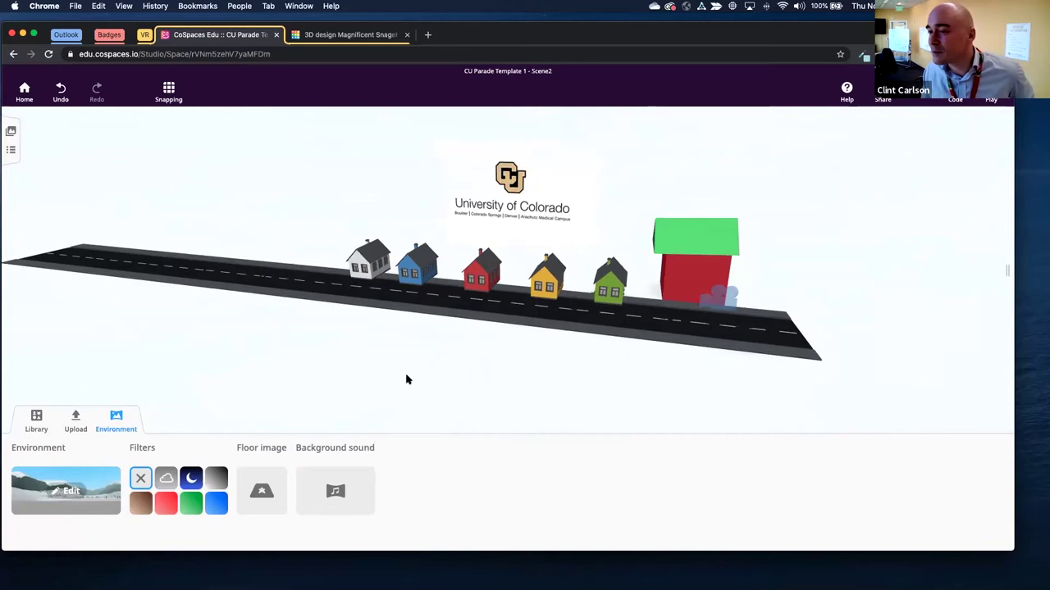
# Open the class's CU Parade assignment and view the student scene whose thumbnail differs from the other copies.
pyautogui.click(25, 92)
pyautogui.click(74, 154)
pyautogui.click(200, 195)
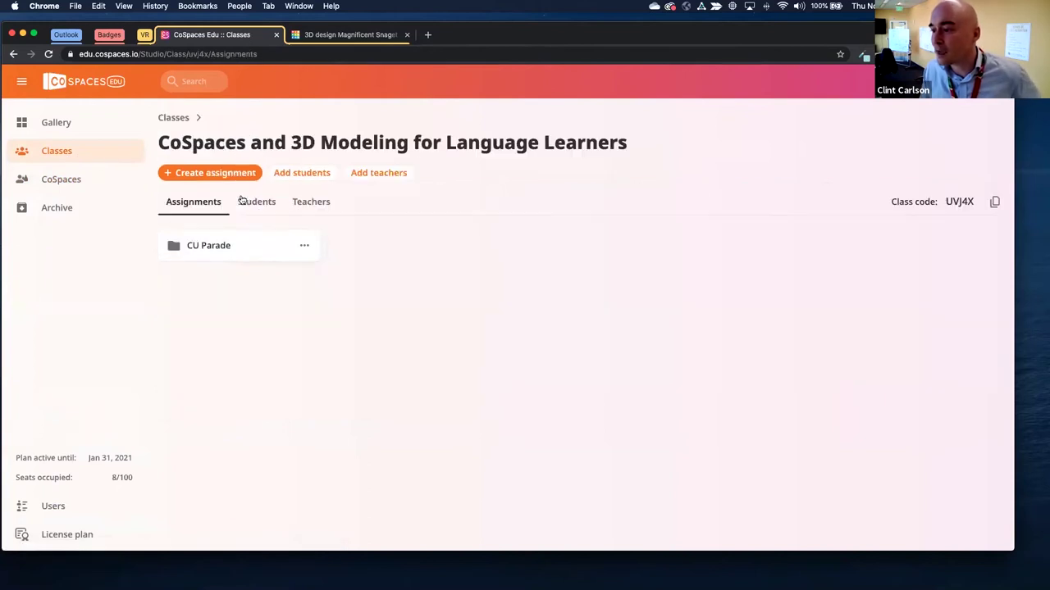
pyautogui.click(215, 243)
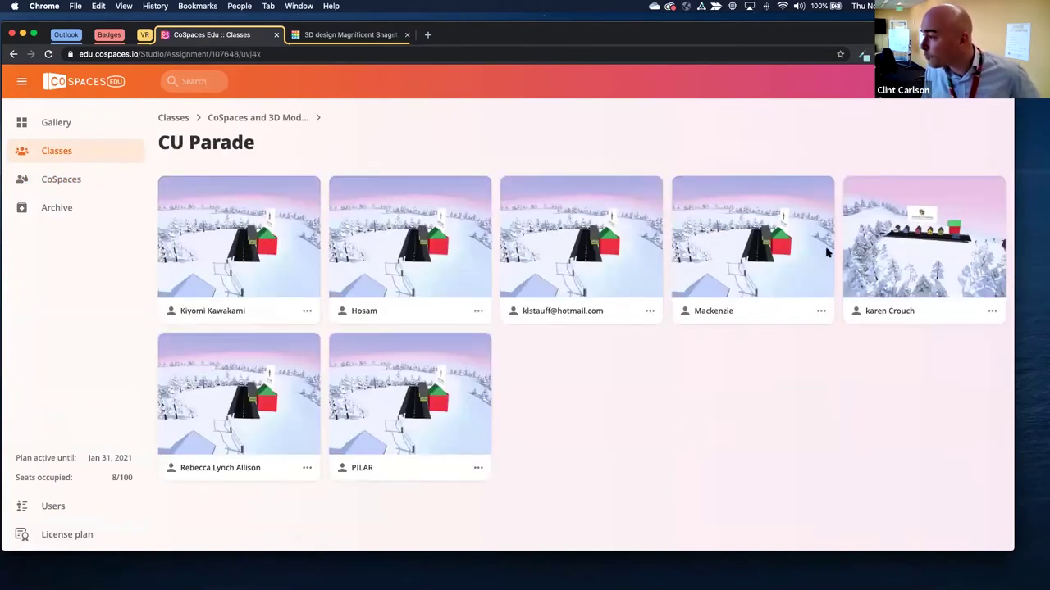
pyautogui.click(876, 251)
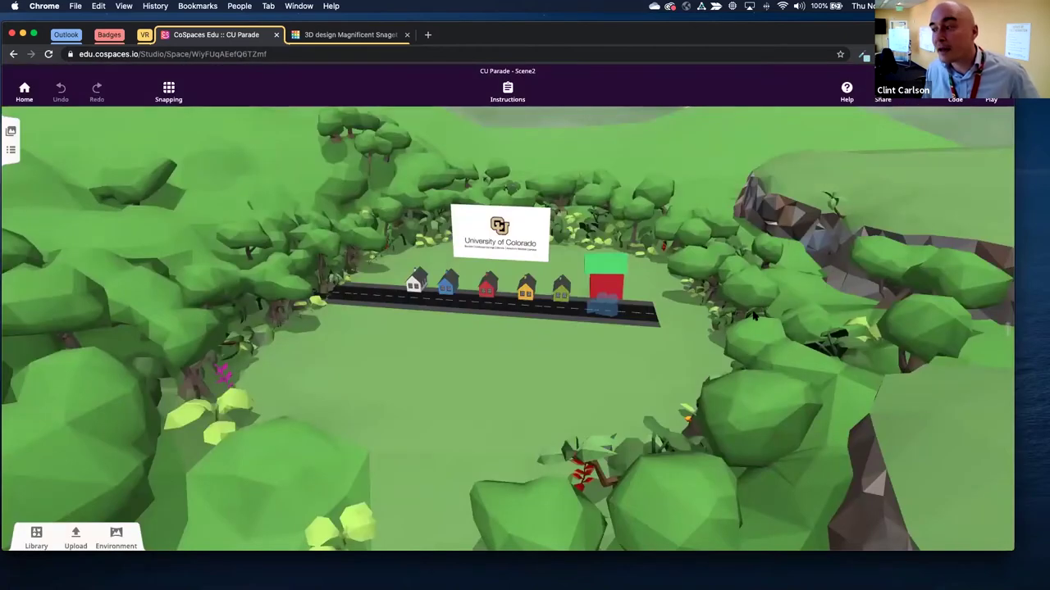
pyautogui.moveTo(623, 380); pyautogui.dragTo(617, 381)
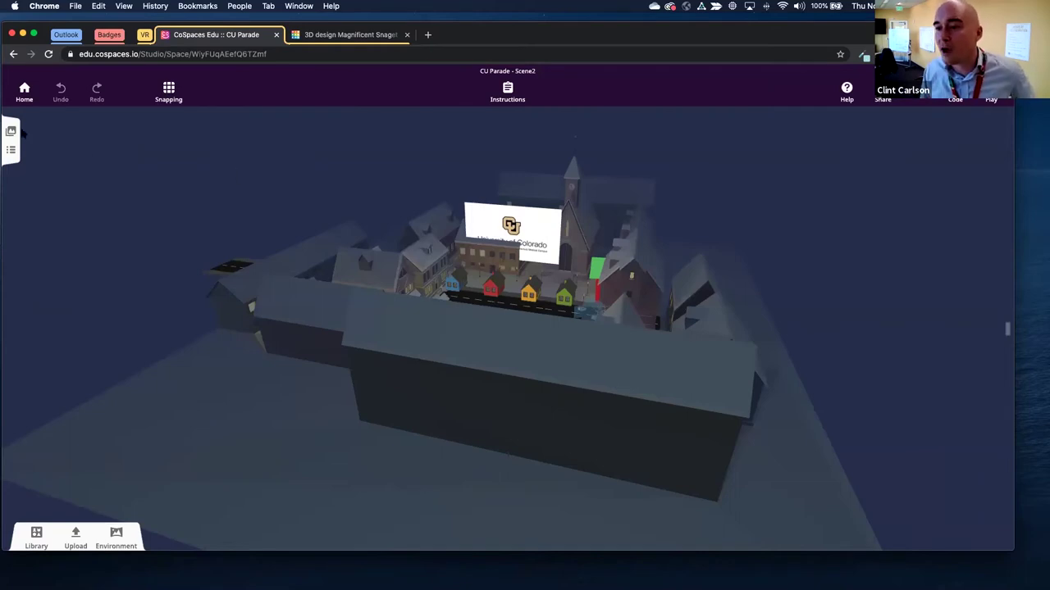
# Return to the assignment, open the first student scene in the second row, and undo the accidental move of its houses.
pyautogui.click(13, 54)
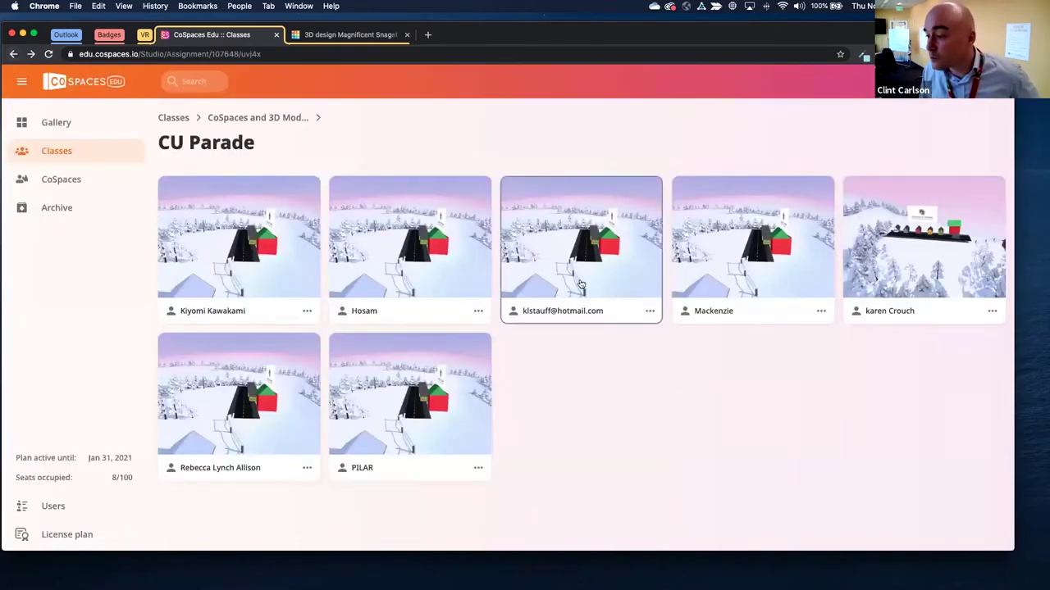
pyautogui.click(220, 375)
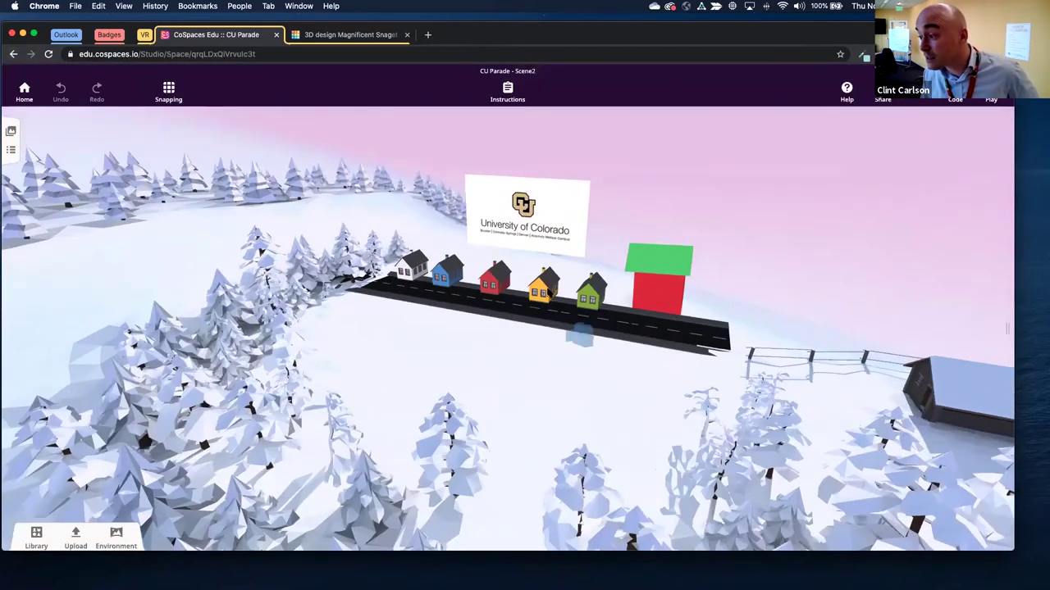
pyautogui.moveTo(484, 311); pyautogui.dragTo(497, 331)
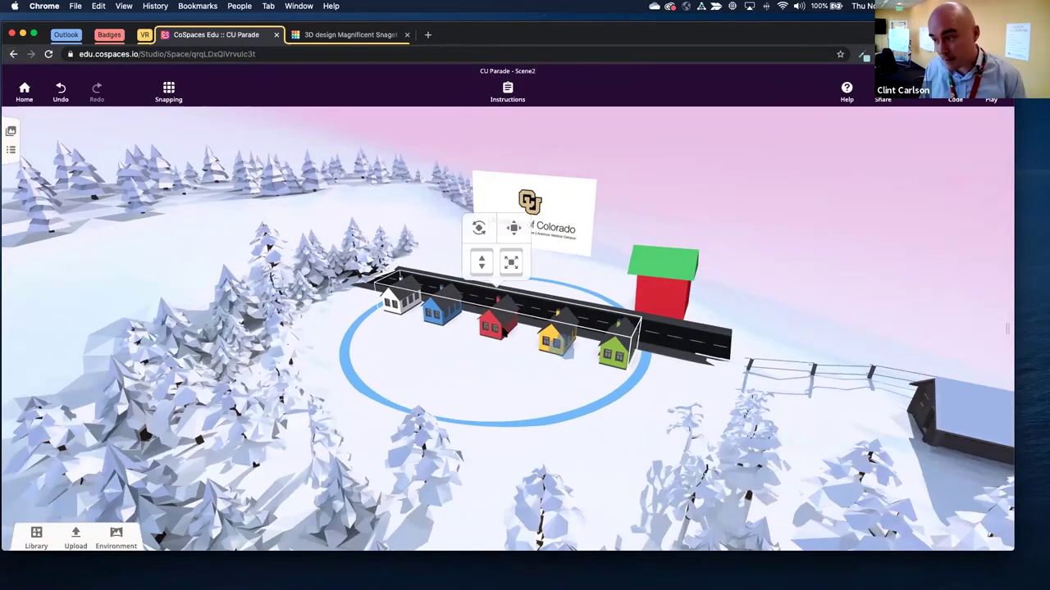
pyautogui.hotkey('ctrl', 'z')
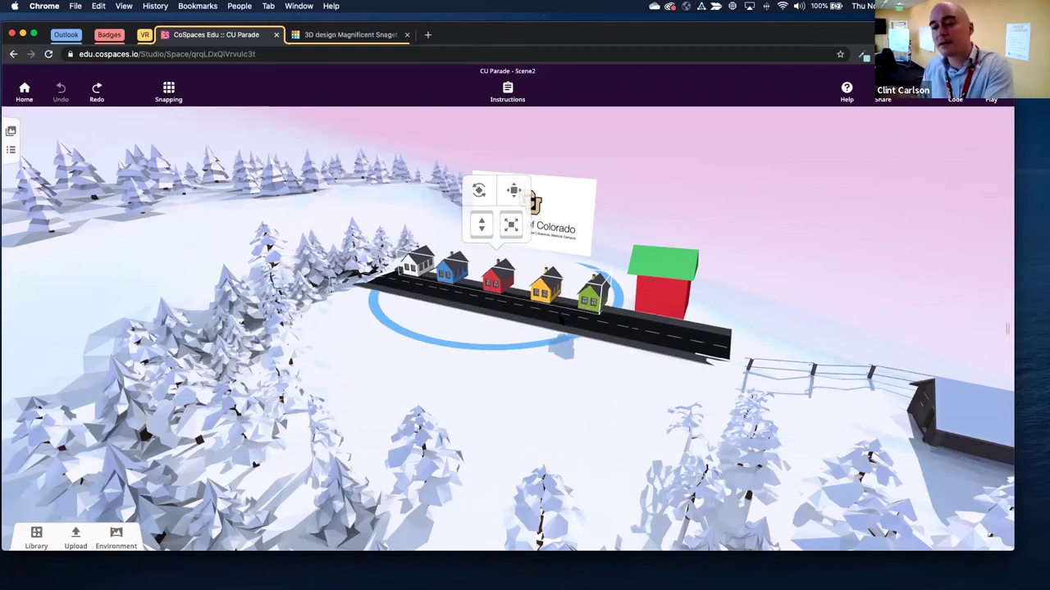
# Leave the student's scene and reopen the CU Parade Template 1 space from the personal CoSpaces collection.
pyautogui.click(15, 97)
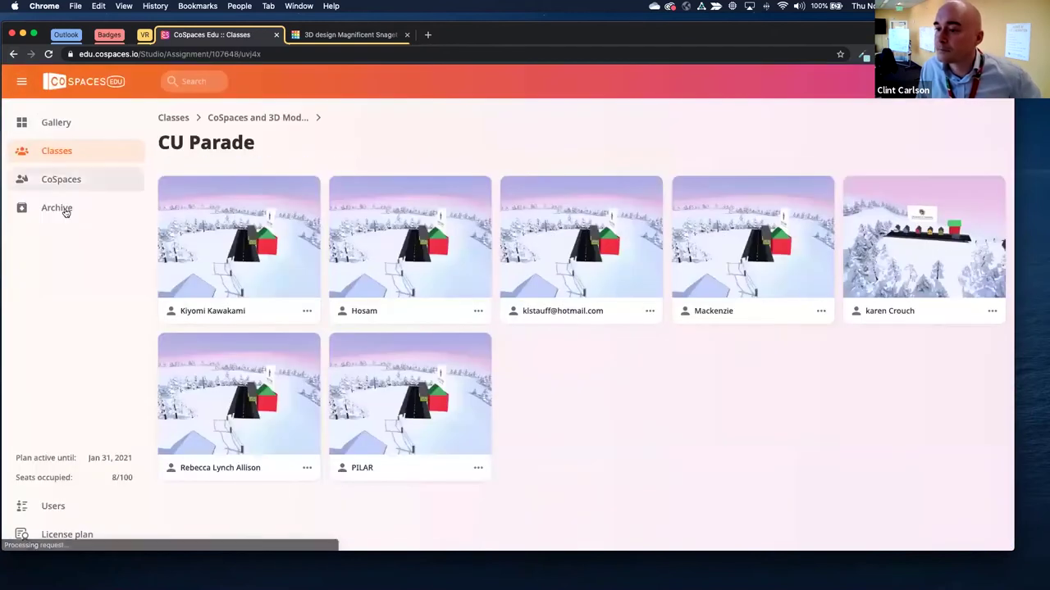
pyautogui.click(68, 177)
pyautogui.click(214, 237)
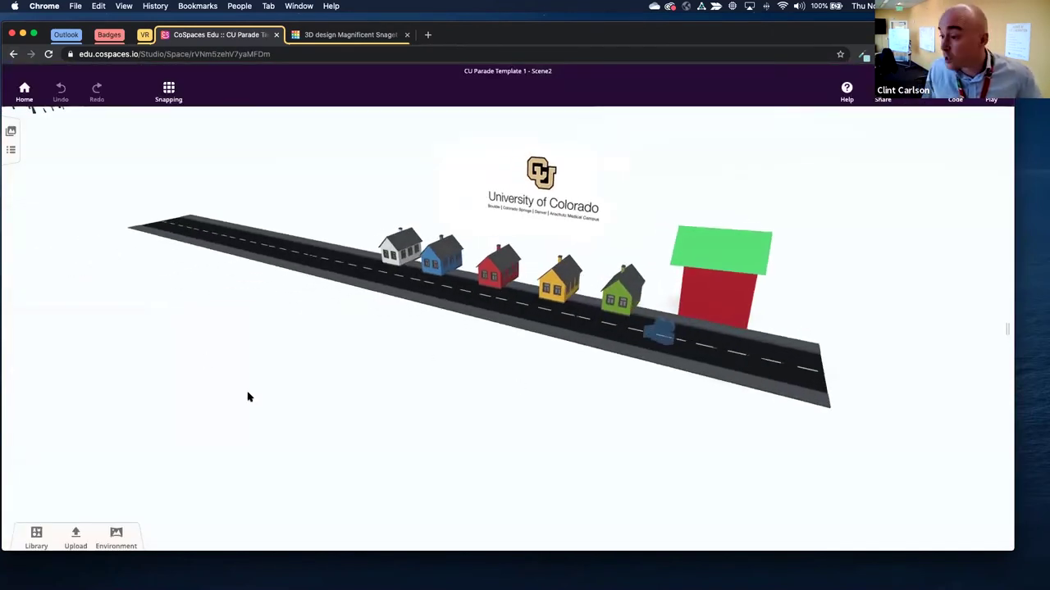
# Add the character with the blue skirt and outstretched arm from the People models onto the road by the white house.
pyautogui.click(36, 537)
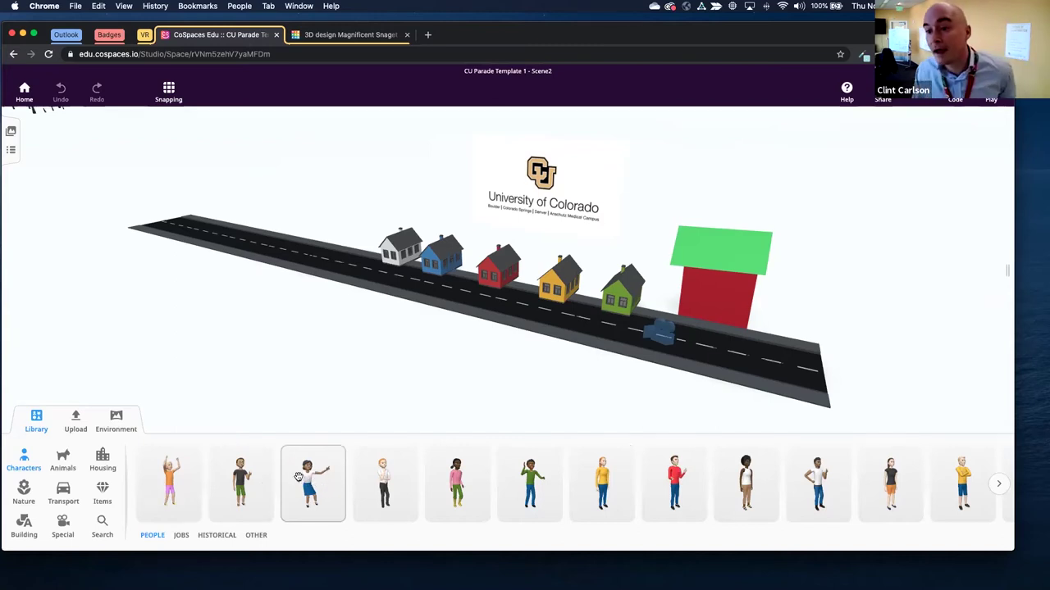
pyautogui.moveTo(299, 478); pyautogui.dragTo(402, 283)
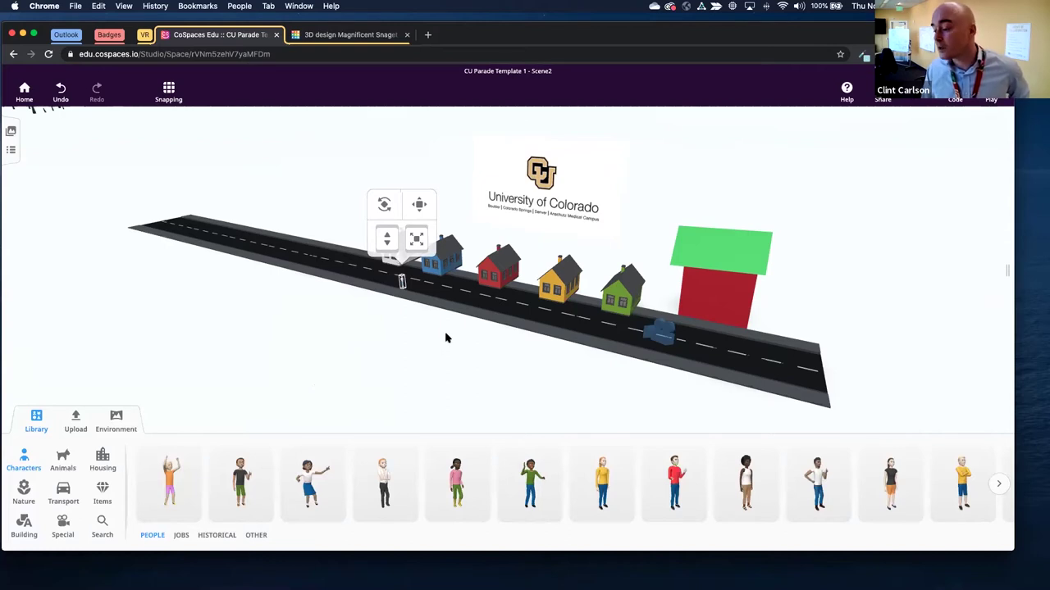
# Move the blue-skirted girl along the road from the white house to in front of the red house.
pyautogui.scroll(5, 451, 336)
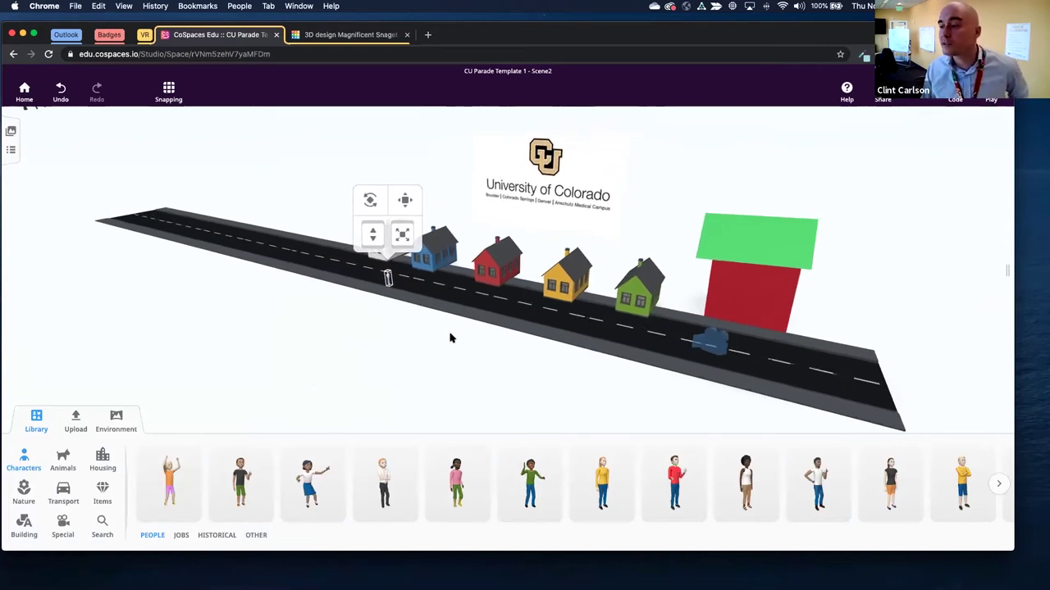
pyautogui.scroll(5, 449, 339)
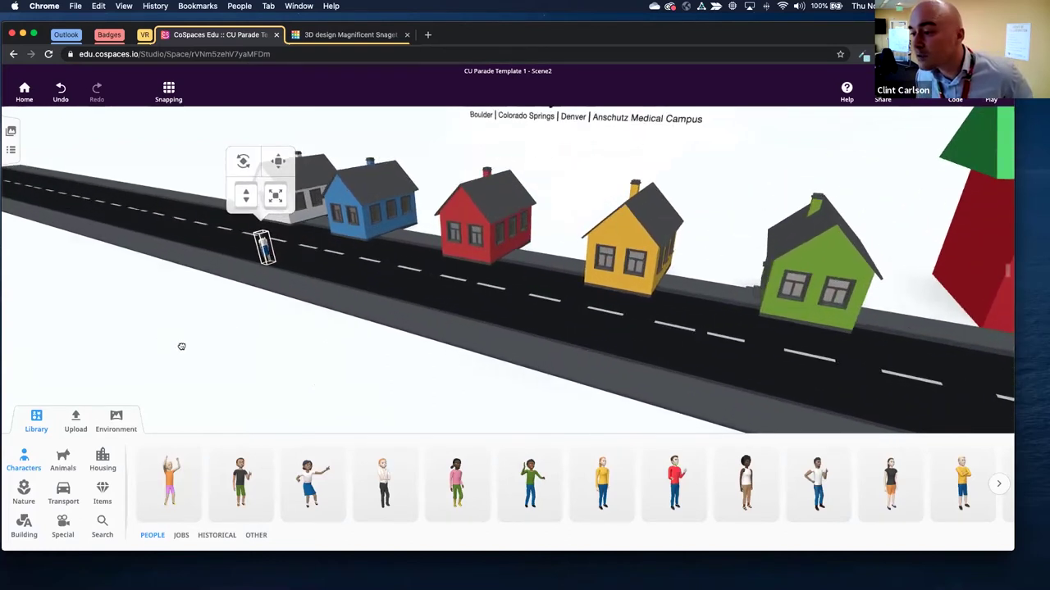
pyautogui.moveTo(167, 343); pyautogui.dragTo(275, 250)
pyautogui.scroll(-10, 274, 250)
pyautogui.moveTo(182, 255); pyautogui.dragTo(464, 268)
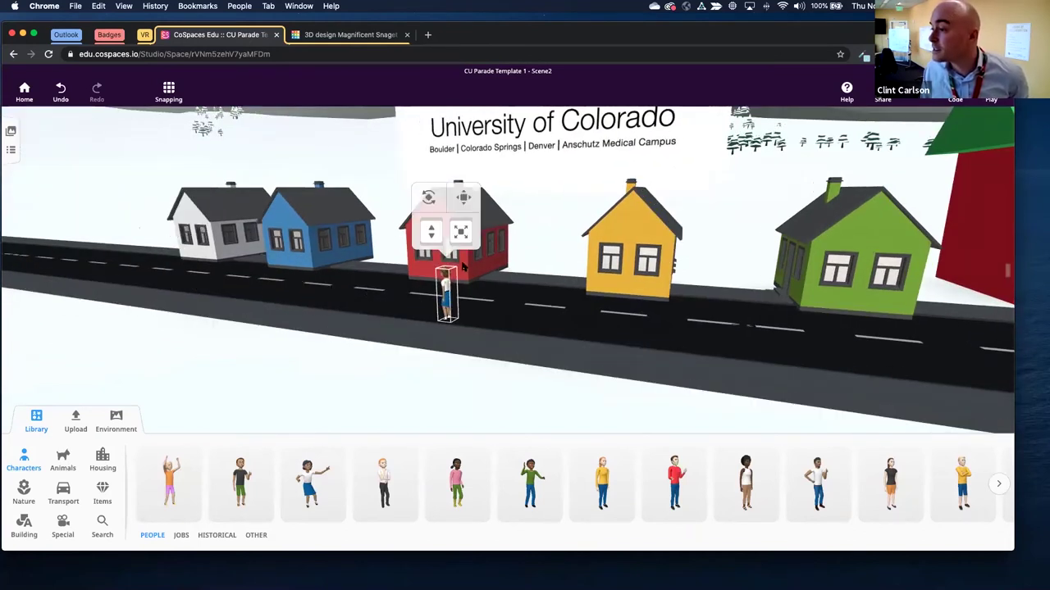
# Scale the girl up to about the height of the houses and move her to the near edge of the road.
pyautogui.click(391, 382)
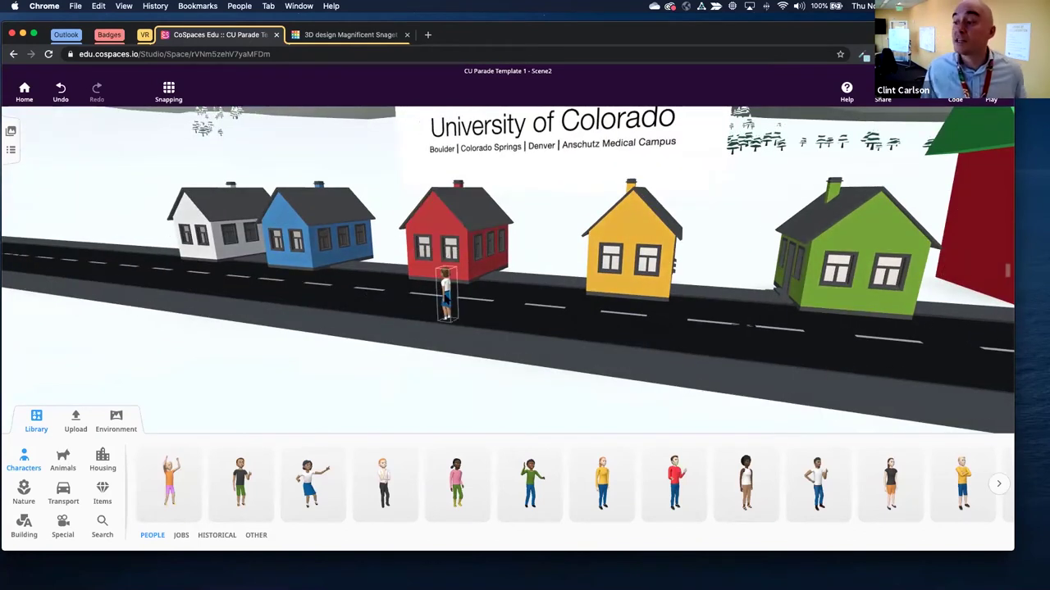
pyautogui.click(446, 297)
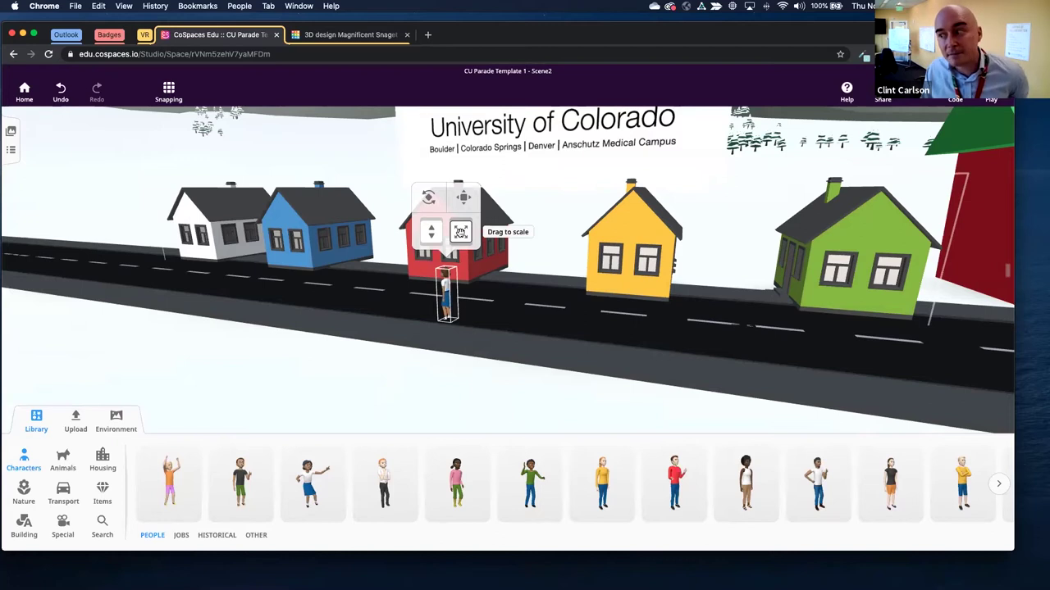
pyautogui.moveTo(460, 233); pyautogui.dragTo(463, 154)
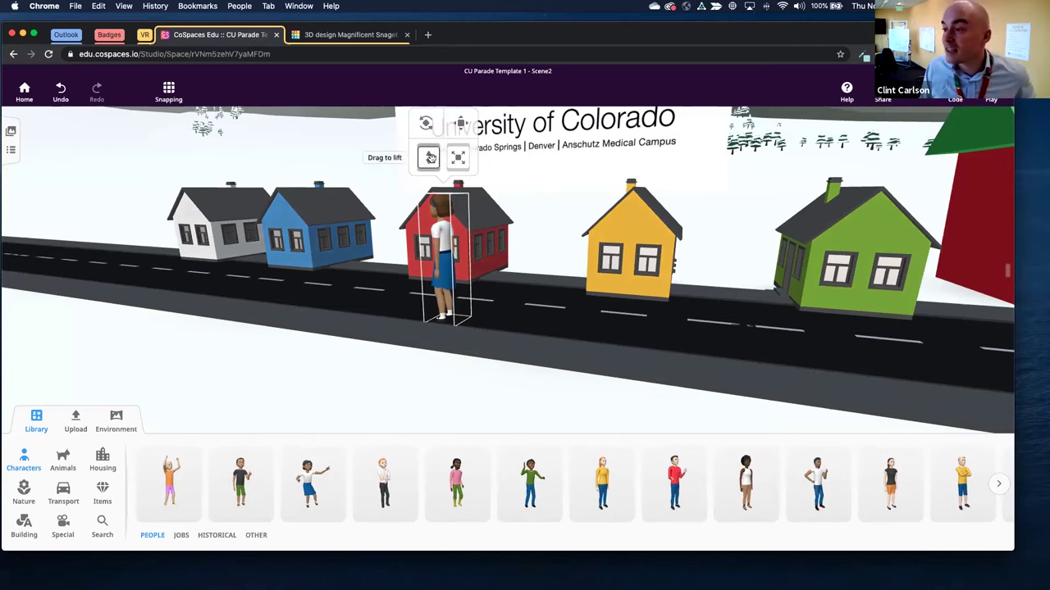
pyautogui.moveTo(437, 264); pyautogui.dragTo(468, 347)
pyautogui.moveTo(455, 323); pyautogui.dragTo(401, 330)
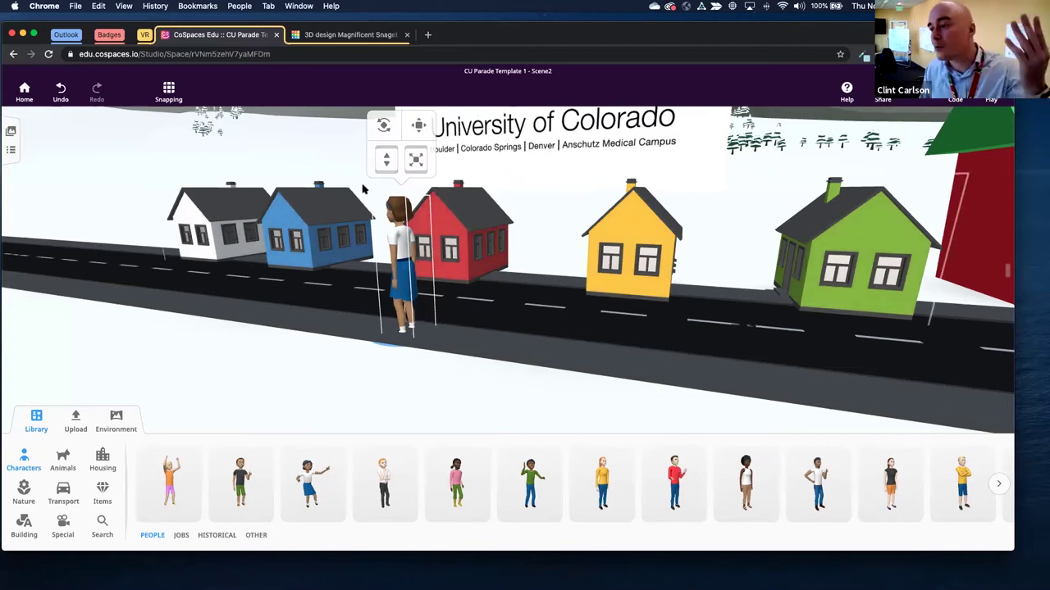
# Try lifting the girl above the road and undo the lift.
pyautogui.moveTo(388, 161); pyautogui.dragTo(388, 86)
pyautogui.moveTo(616, 382); pyautogui.dragTo(492, 361)
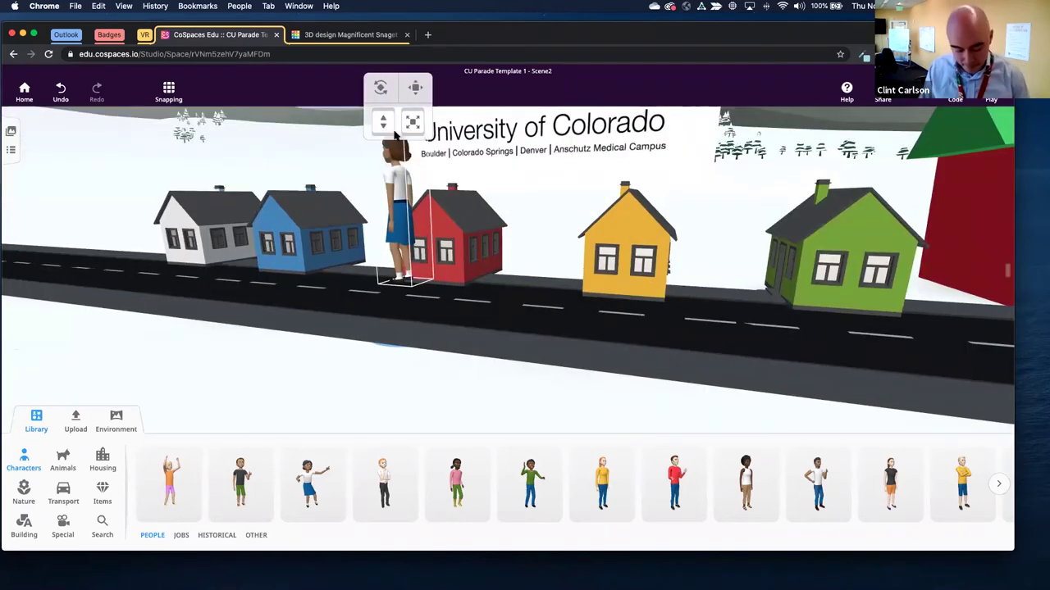
pyautogui.click(60, 91)
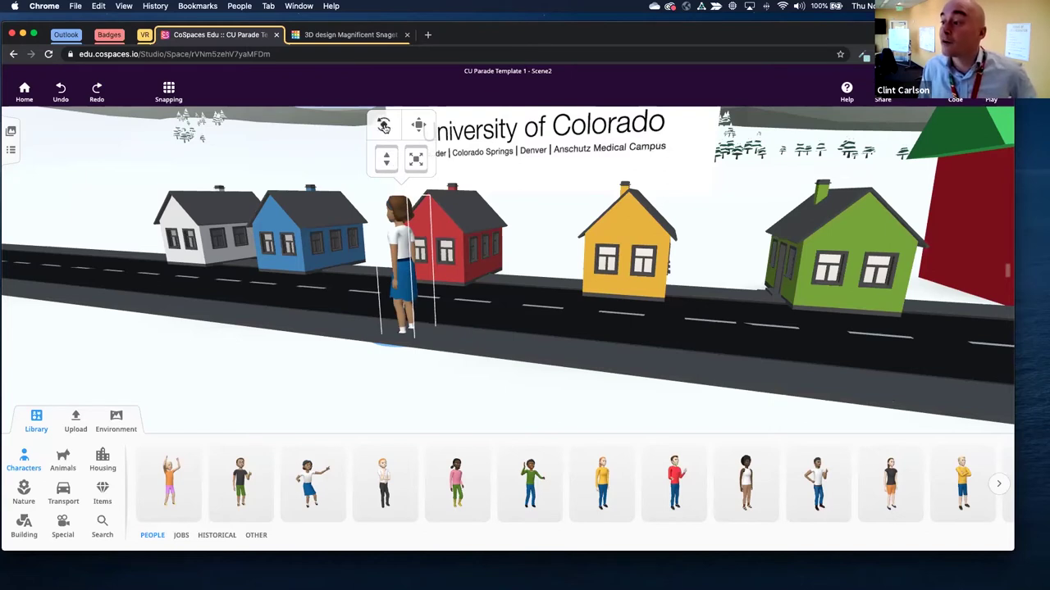
# Rotate the girl about her vertical axis to face forward, undo the sideways tilt, and switch her to axis movement.
pyautogui.click(383, 123)
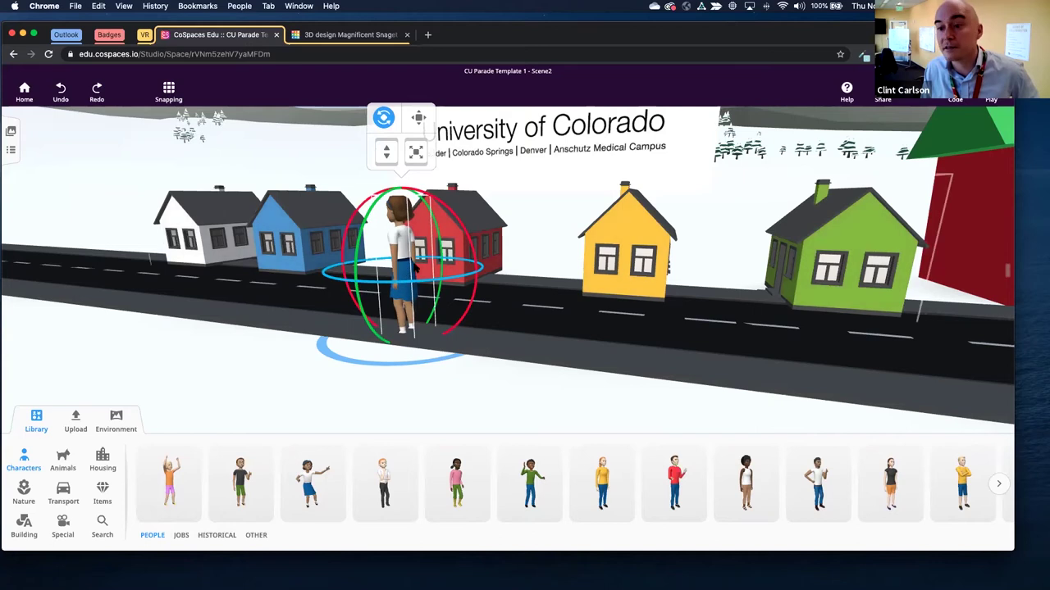
pyautogui.moveTo(414, 270); pyautogui.dragTo(504, 288)
pyautogui.moveTo(437, 225); pyautogui.dragTo(455, 289)
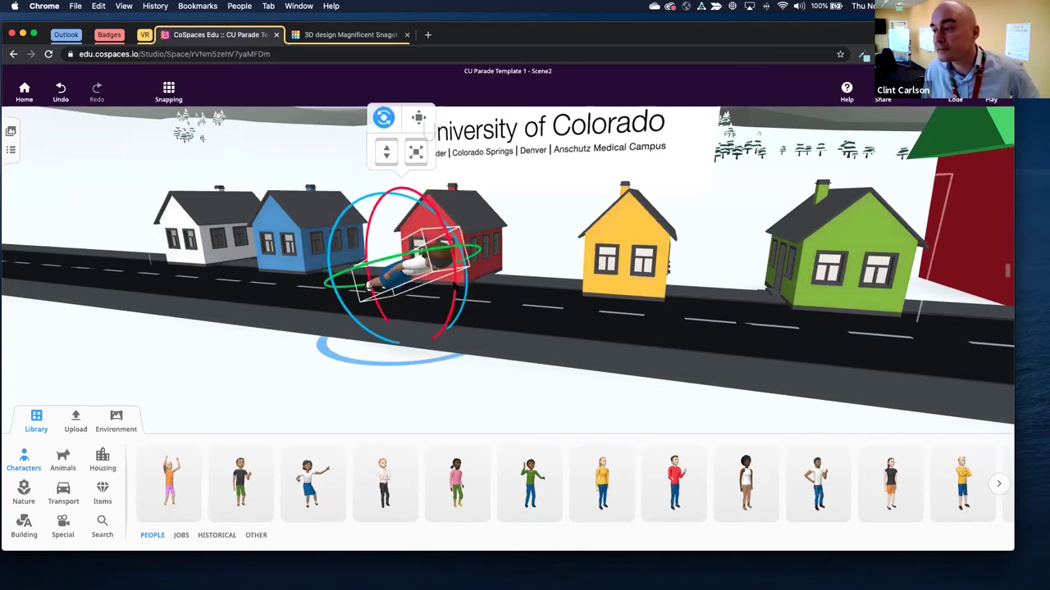
pyautogui.press('super+z')
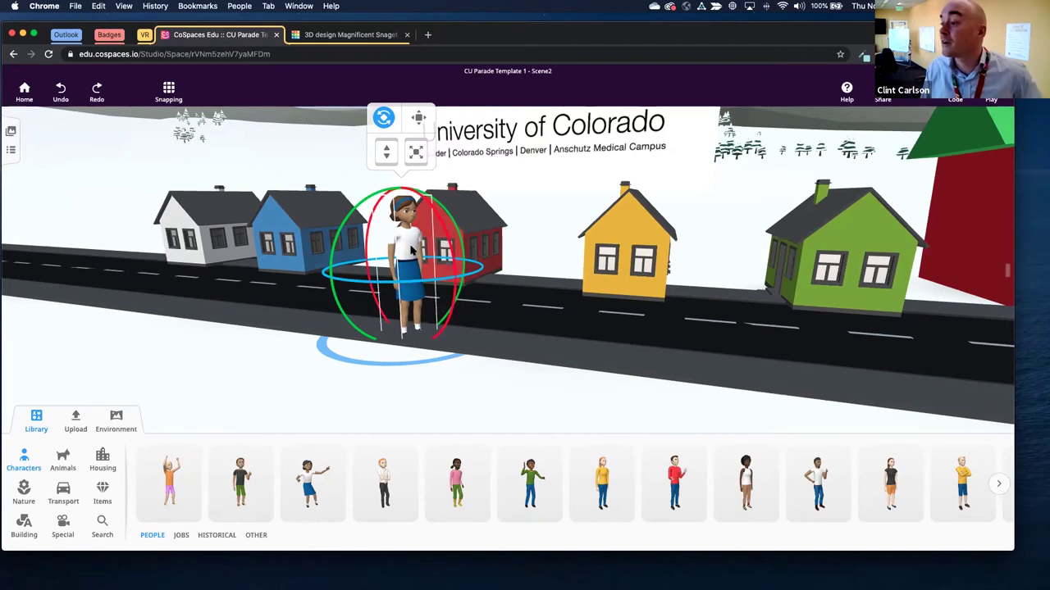
pyautogui.moveTo(411, 250)
pyautogui.mouseDown()
pyautogui.moveTo(242, 246)
pyautogui.moveTo(402, 250)
pyautogui.mouseUp()
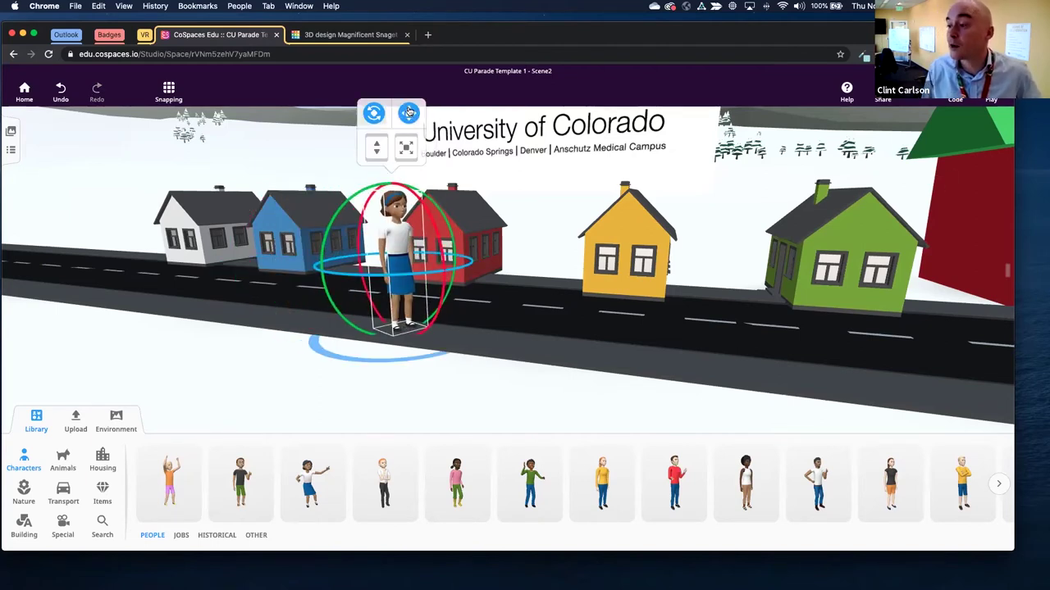
pyautogui.click(410, 113)
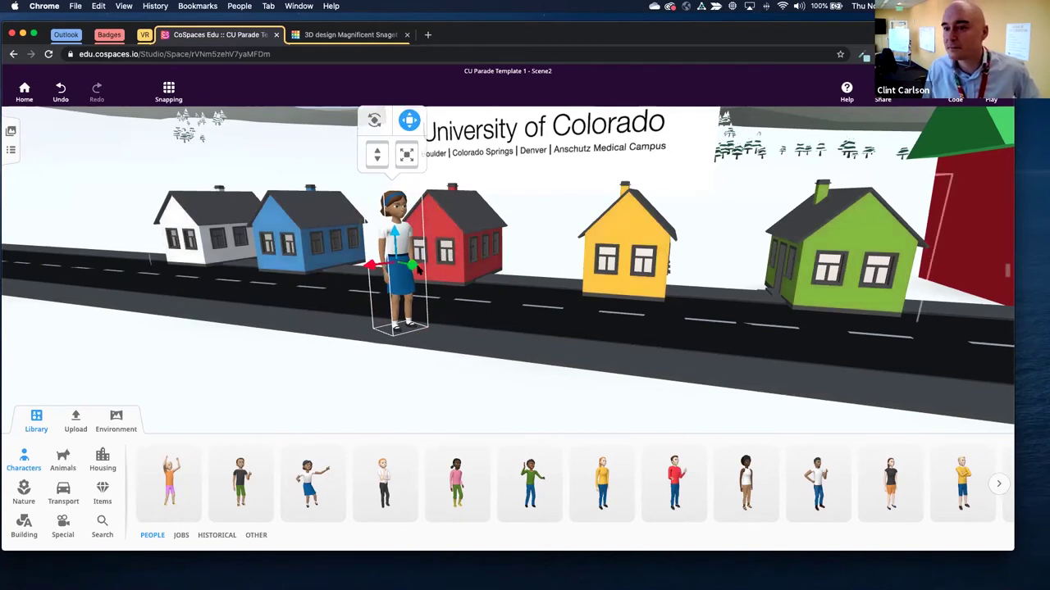
pyautogui.click(460, 262)
pyautogui.scroll(3, 492, 279)
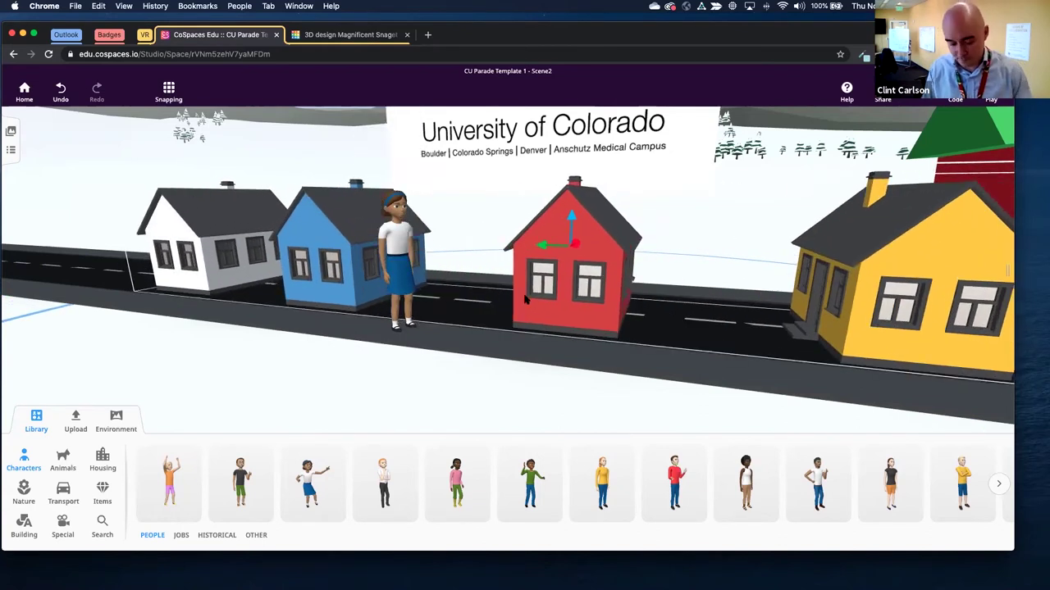
pyautogui.press('super+z')
pyautogui.press('super+z')
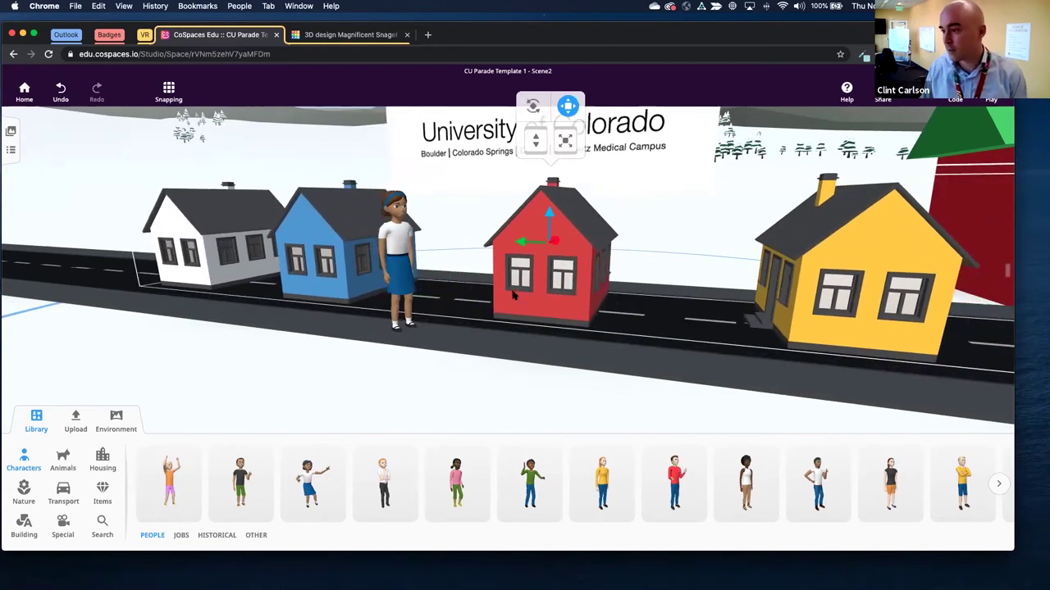
# Move the girl along the roadside to in front of the blue house and rotate her to face the viewer.
pyautogui.moveTo(398, 278)
pyautogui.mouseDown()
pyautogui.moveTo(503, 279)
pyautogui.moveTo(419, 279)
pyautogui.mouseUp()
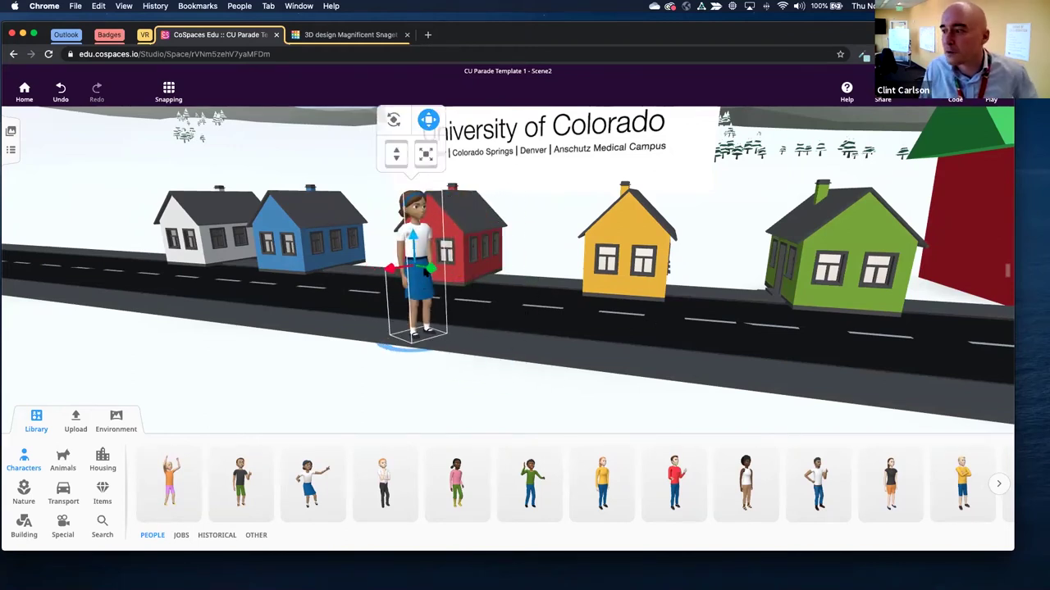
pyautogui.click(347, 382)
pyautogui.click(361, 273)
pyautogui.moveTo(362, 272); pyautogui.dragTo(314, 276)
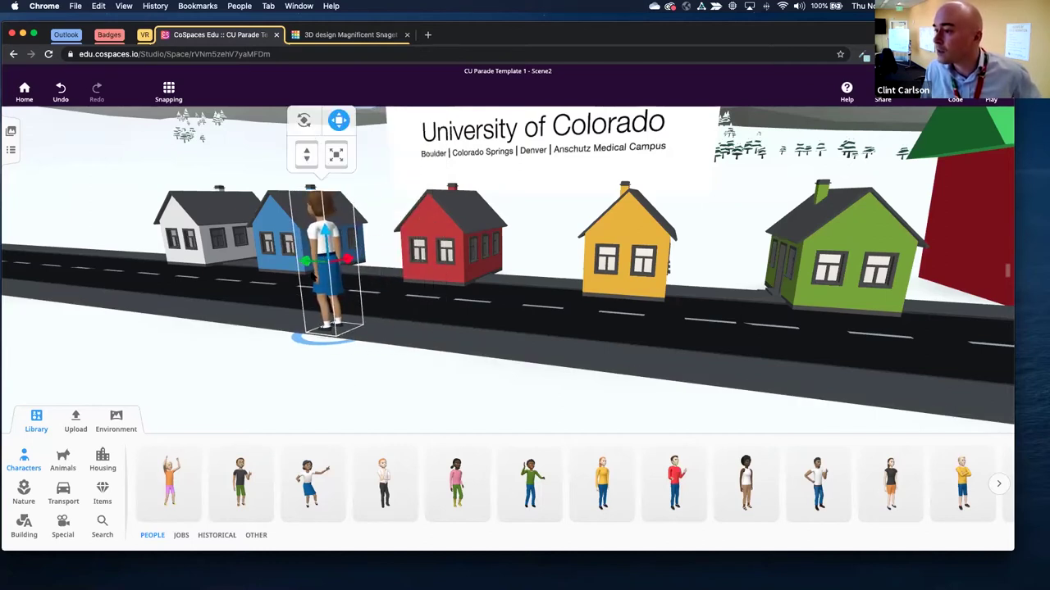
pyautogui.click(303, 120)
pyautogui.moveTo(328, 274); pyautogui.dragTo(386, 270)
pyautogui.click(525, 418)
# Add the red-coated pirate from the Historical characters onto the road near the red house and scale him slightly taller than the girl.
pyautogui.click(998, 485)
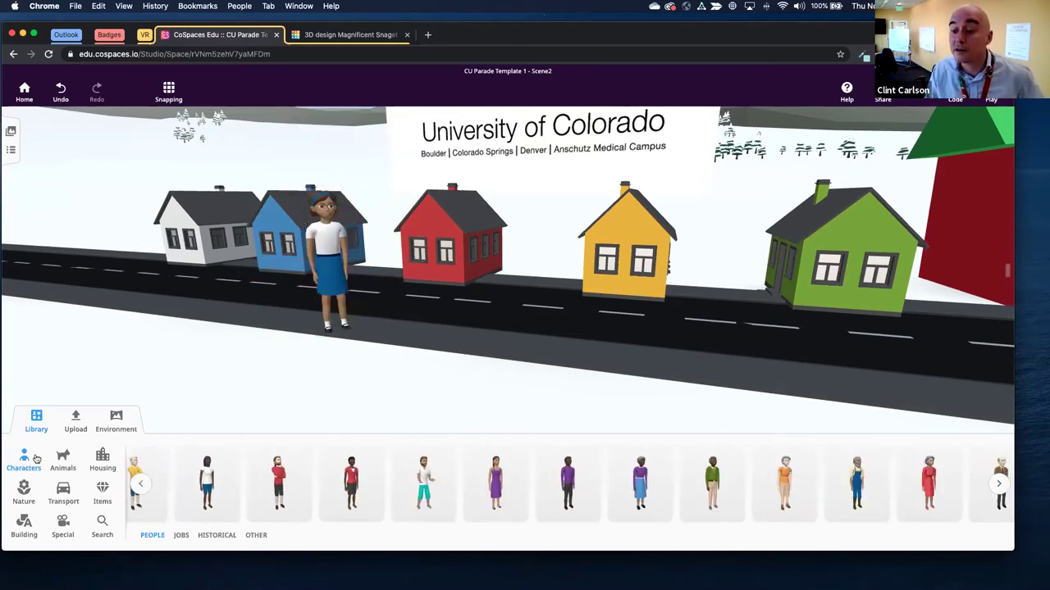
pyautogui.click(998, 485)
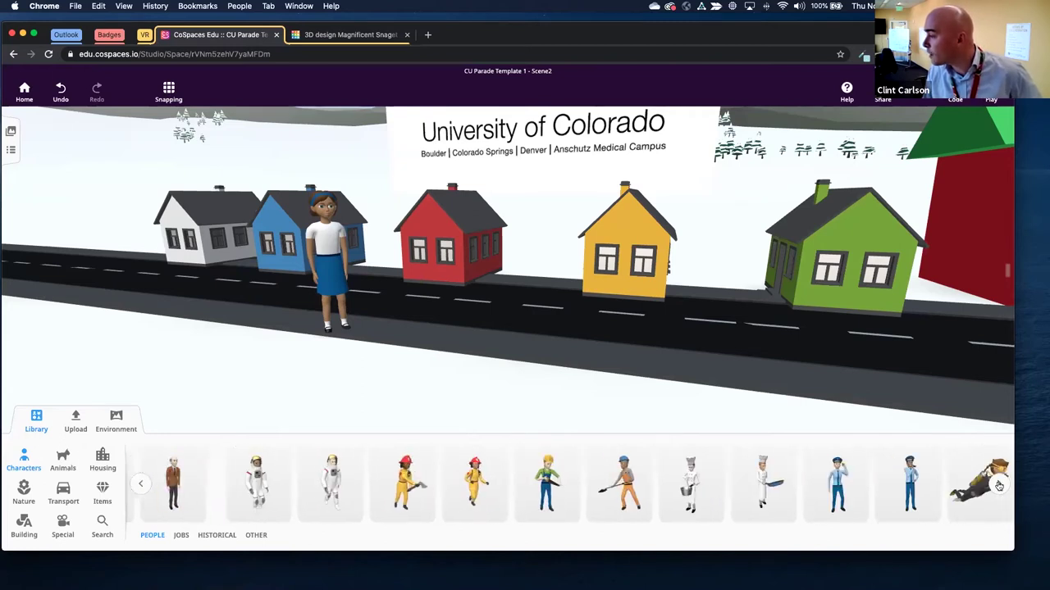
pyautogui.click(998, 485)
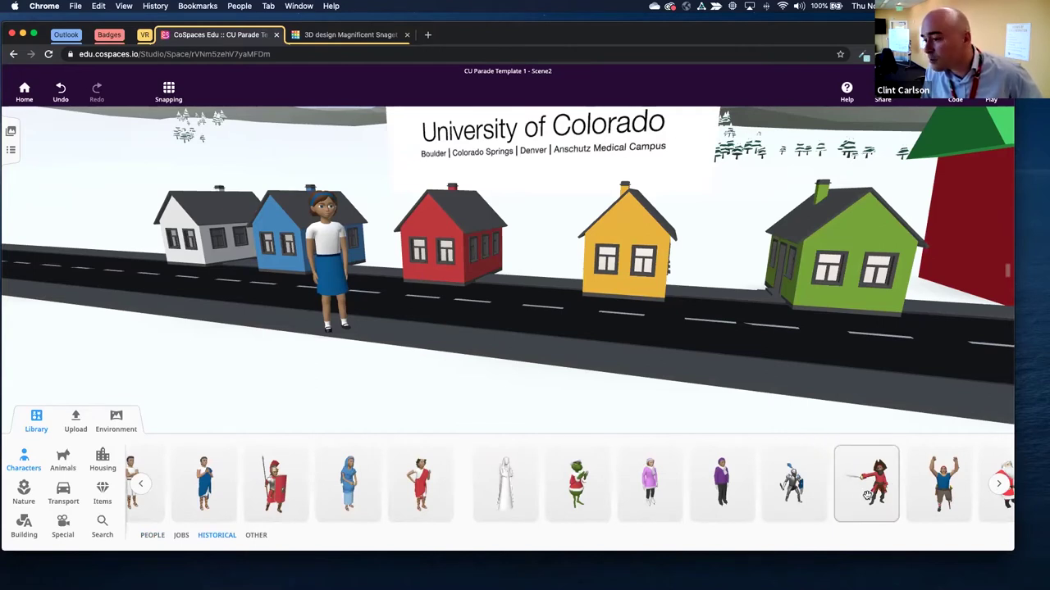
pyautogui.moveTo(690, 404); pyautogui.dragTo(486, 318)
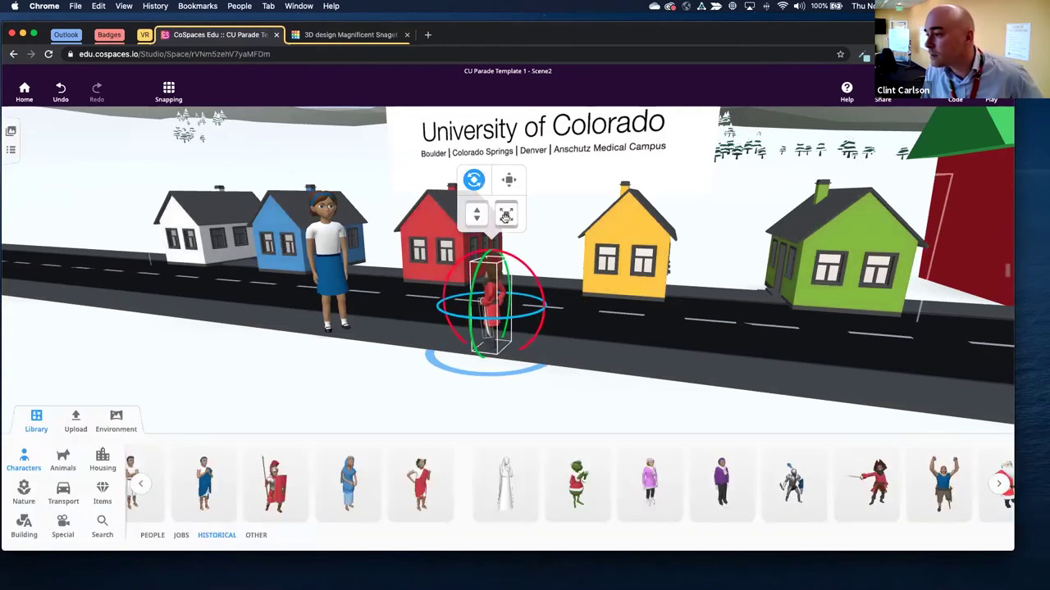
pyautogui.click(242, 380)
pyautogui.moveTo(241, 379); pyautogui.dragTo(231, 404)
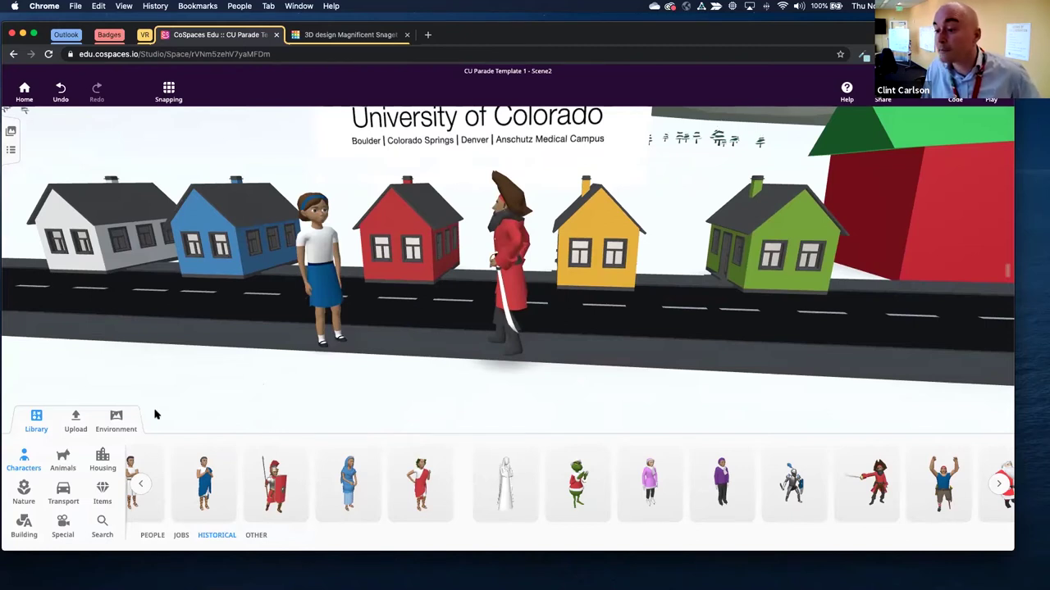
pyautogui.click(313, 256)
pyautogui.click(507, 271)
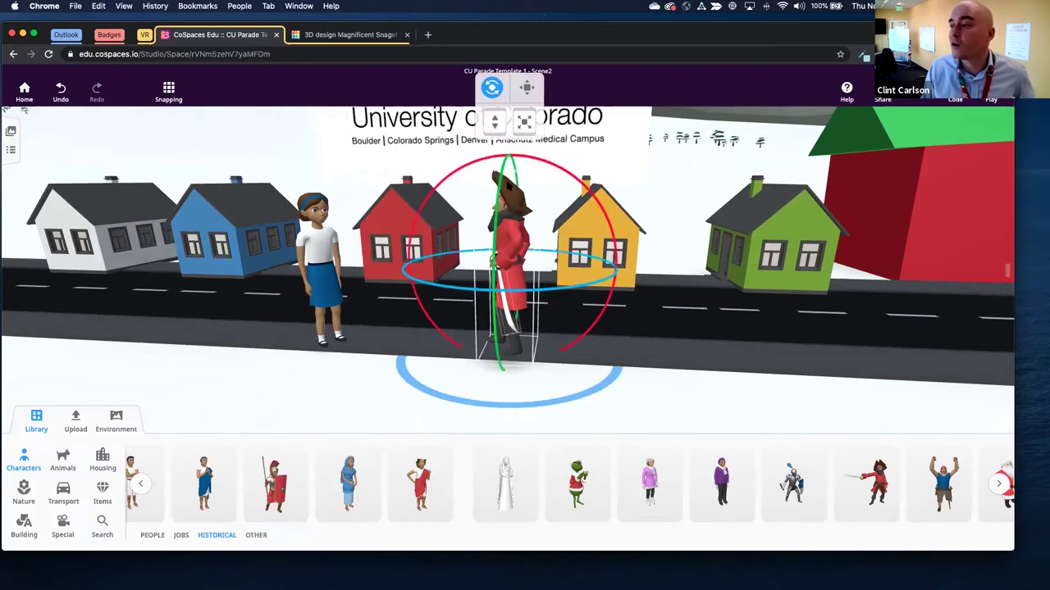
pyautogui.click(257, 413)
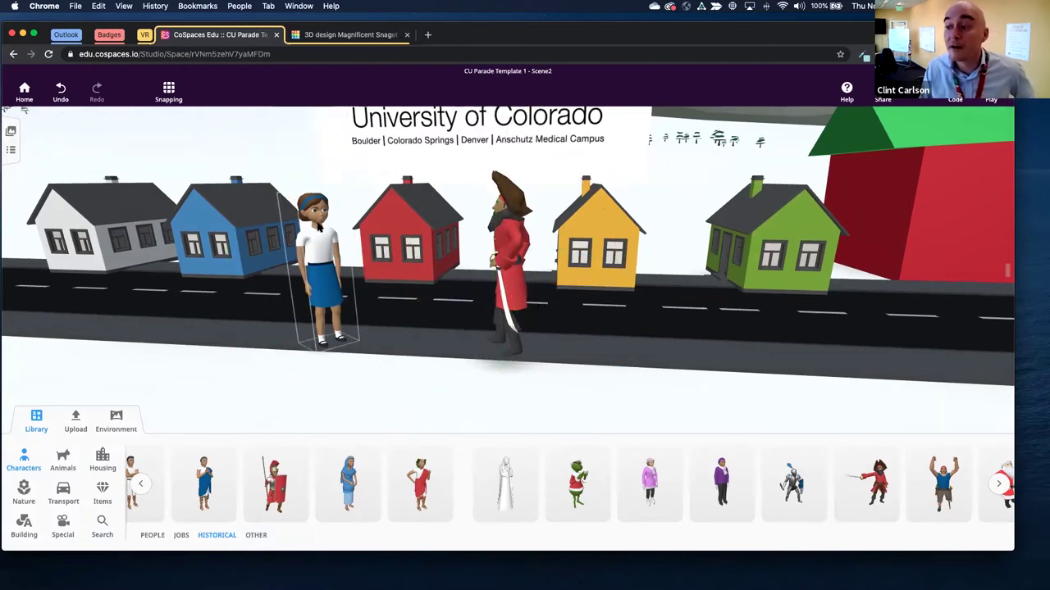
# Change the material colors of the Fancy girl to orange hair and a pale yellow shirt.
pyautogui.click(320, 248)
pyautogui.rightClick(320, 247)
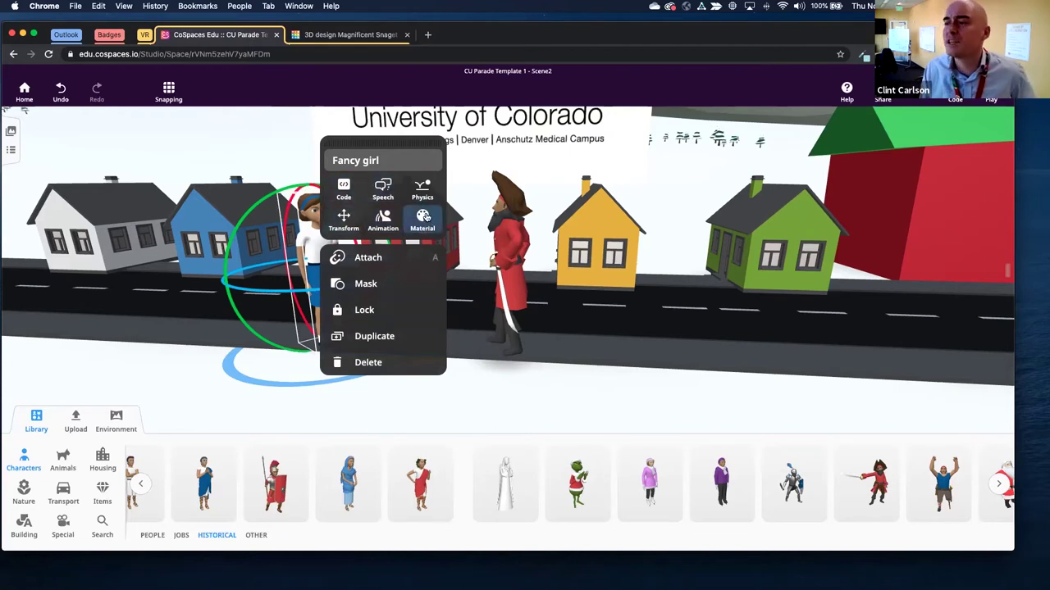
pyautogui.click(421, 218)
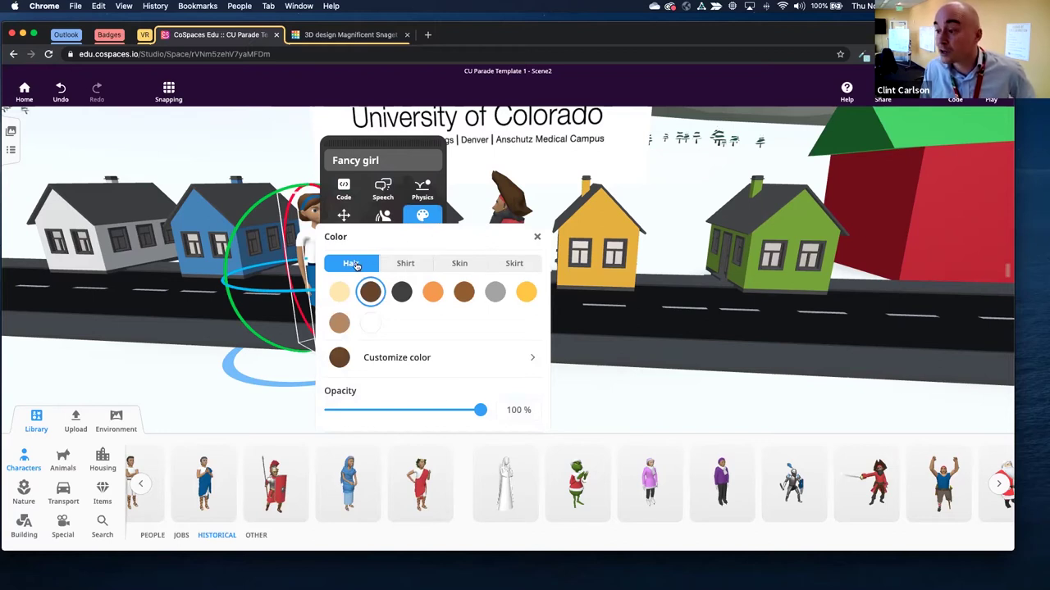
pyautogui.click(336, 295)
pyautogui.click(436, 293)
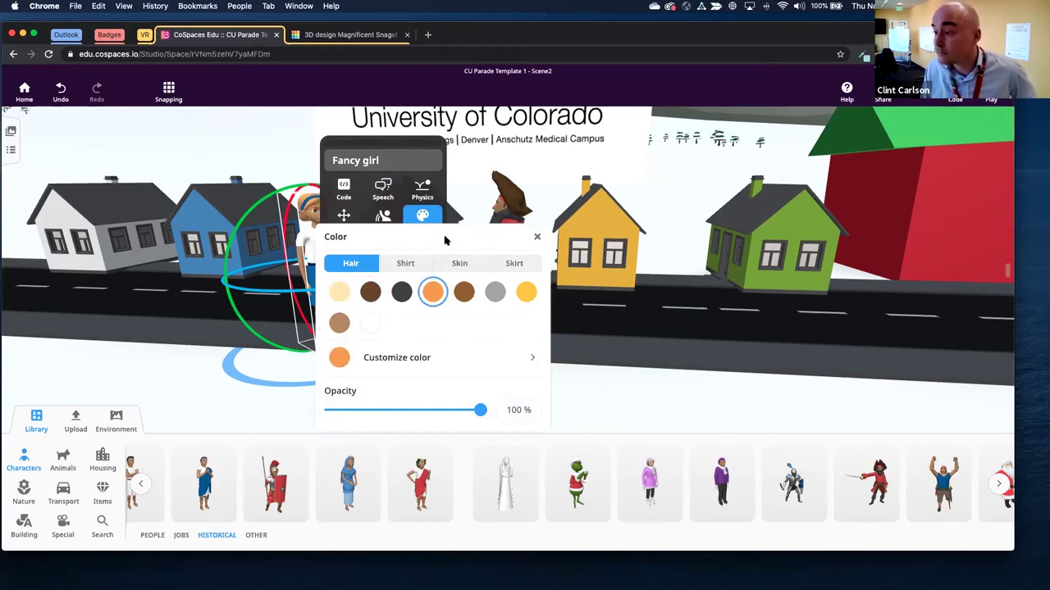
pyautogui.click(404, 264)
pyautogui.click(371, 291)
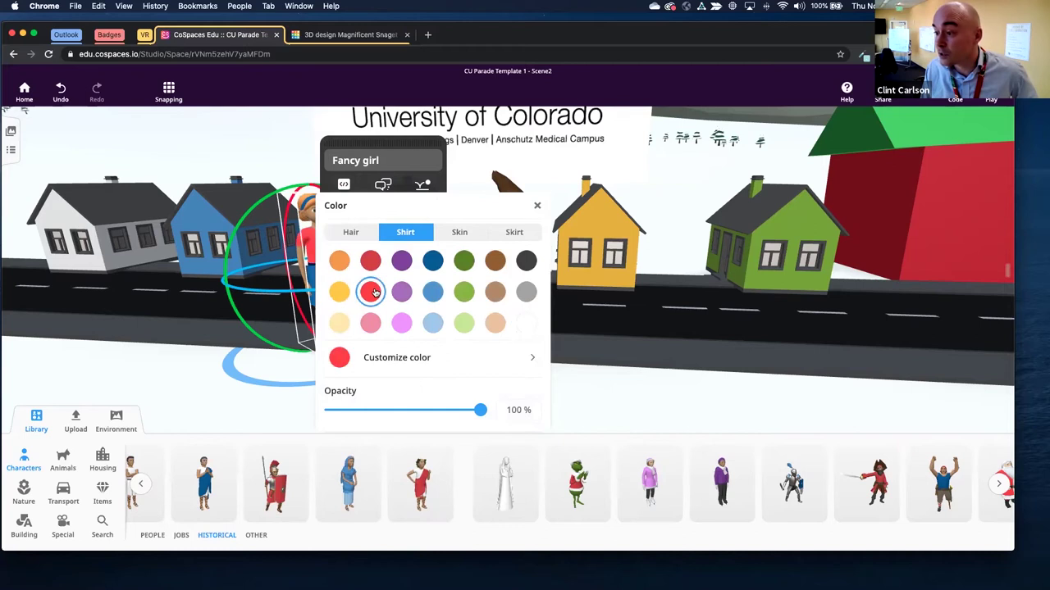
pyautogui.click(341, 292)
pyautogui.click(339, 323)
# Give the Fancy girl the lightest skin tone and a light peach skirt.
pyautogui.click(472, 236)
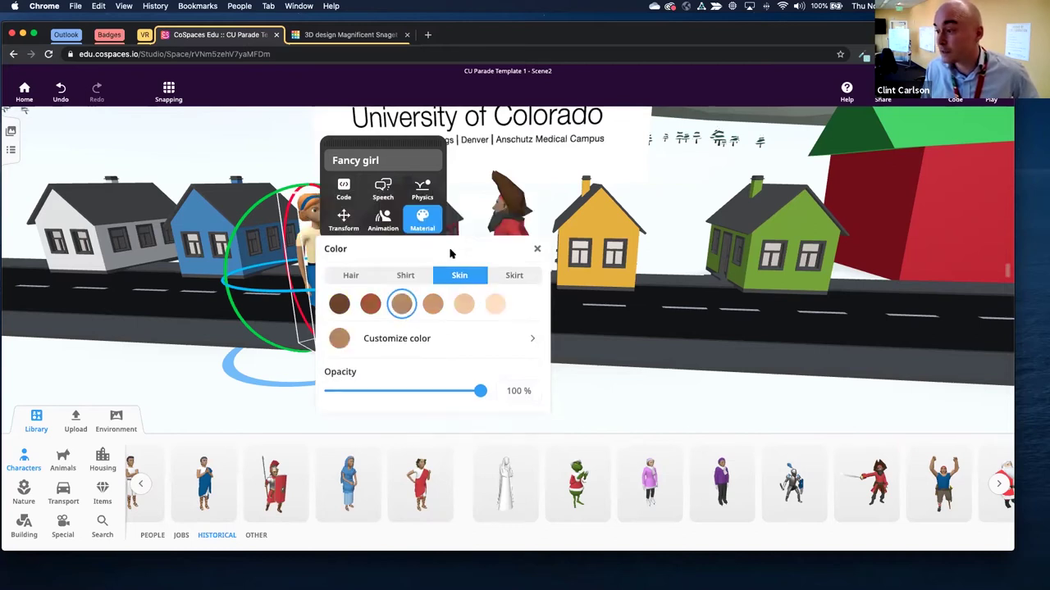
pyautogui.click(435, 306)
pyautogui.click(463, 305)
pyautogui.click(495, 305)
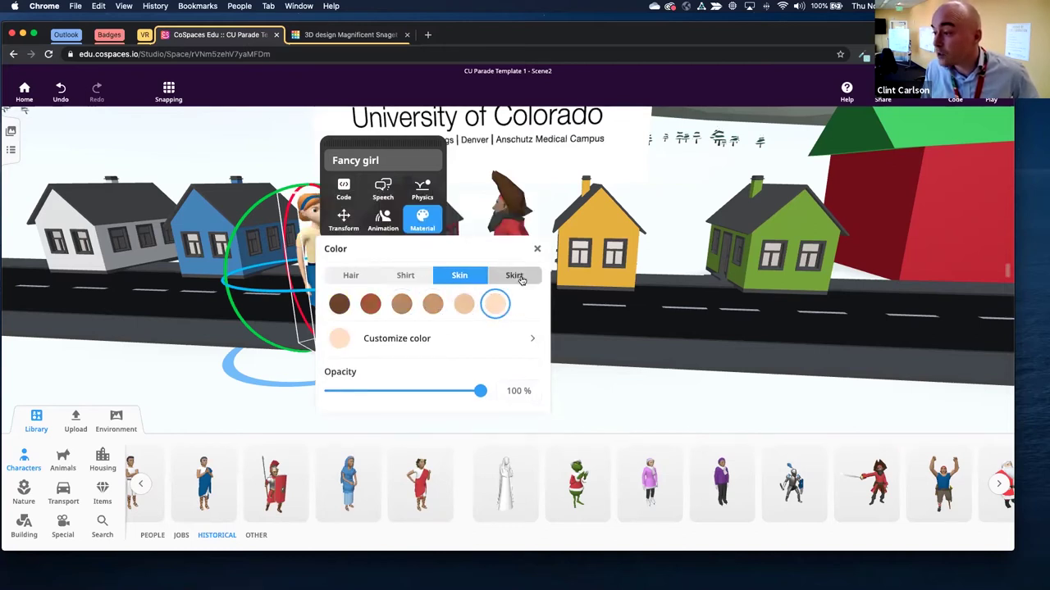
pyautogui.click(505, 276)
pyautogui.click(492, 297)
pyautogui.click(492, 323)
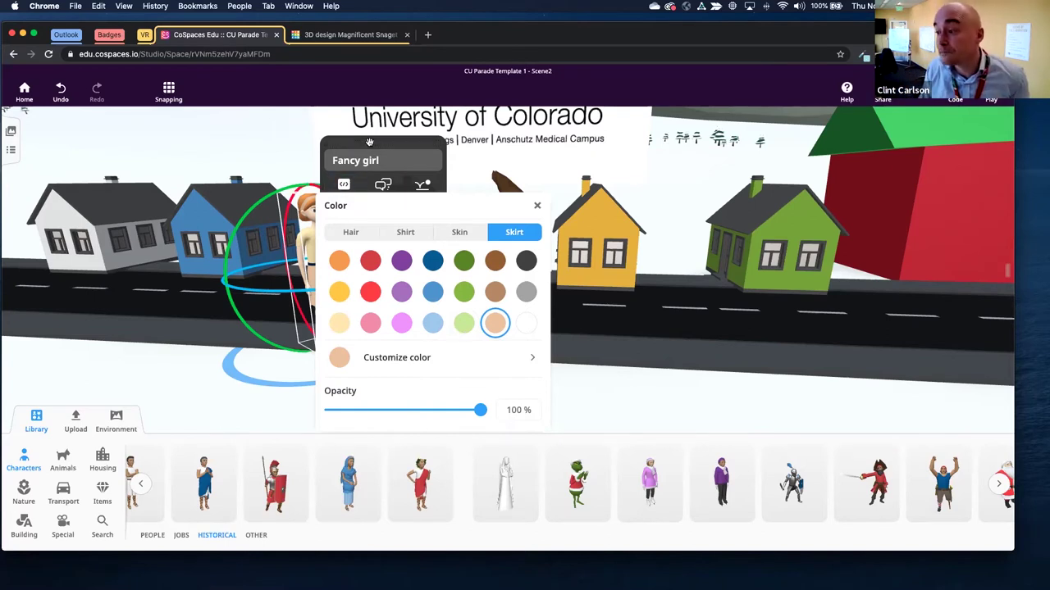
# Reopen the Fancy girl's material settings and set the opacity to 50 %.
pyautogui.click(538, 207)
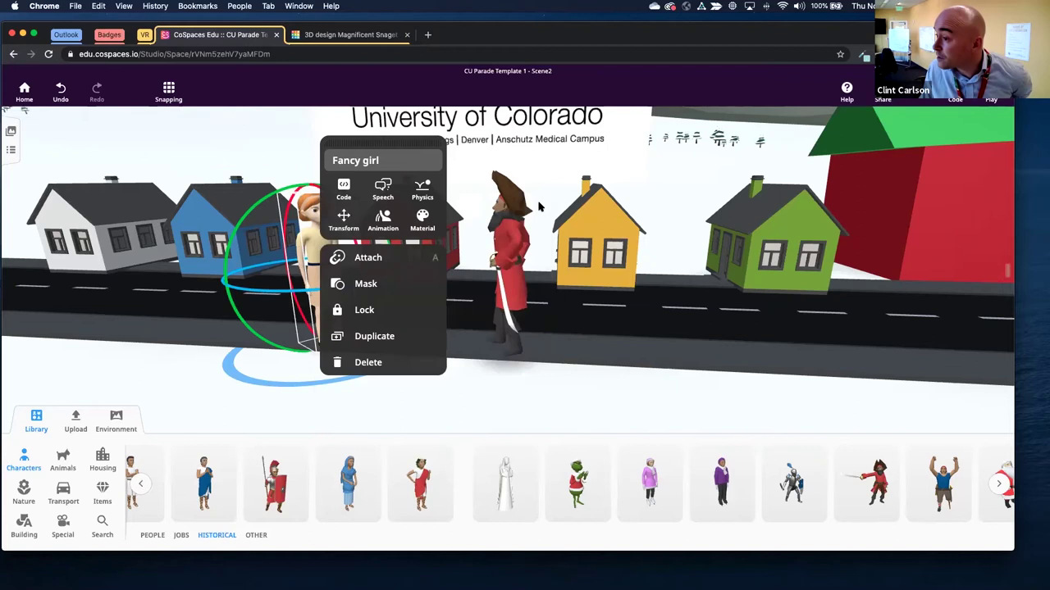
pyautogui.click(422, 217)
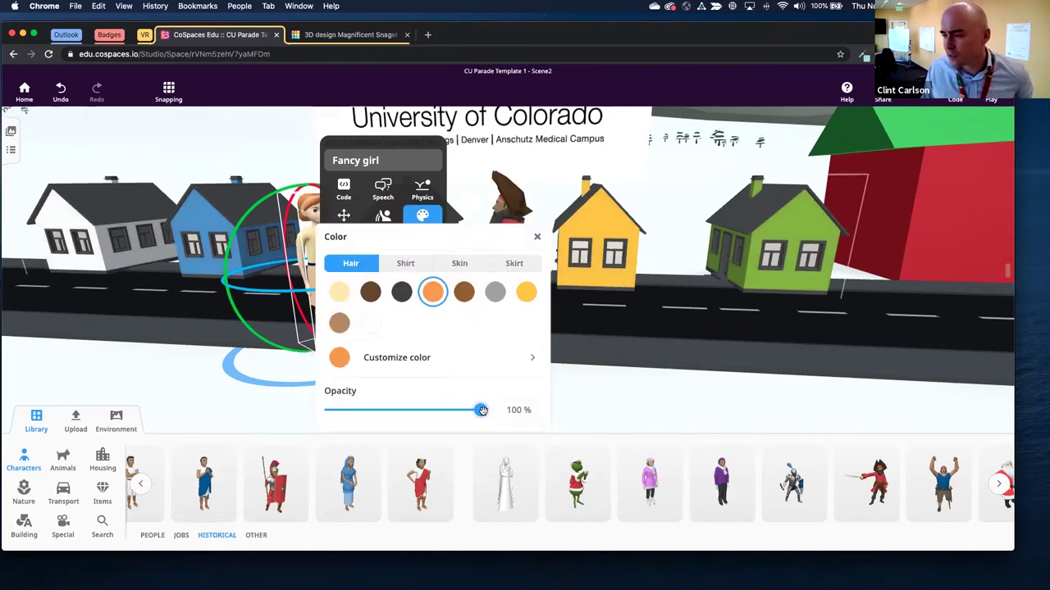
pyautogui.moveTo(482, 411); pyautogui.dragTo(406, 410)
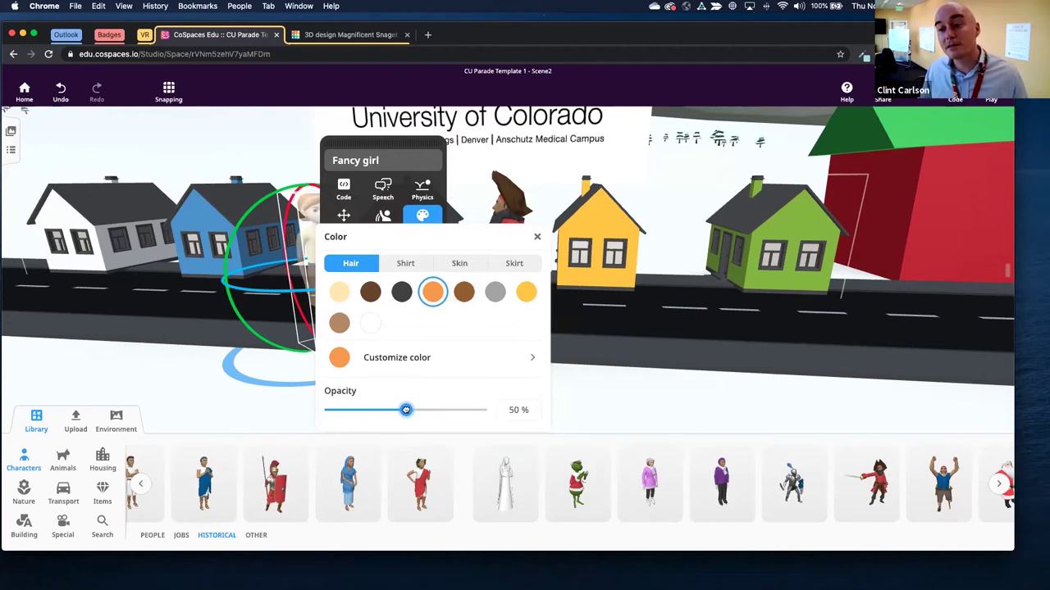
# Reopen the Fancy girl's material settings and restore her opacity to the maximum so she is fully solid.
pyautogui.click(188, 369)
pyautogui.moveTo(164, 389); pyautogui.dragTo(181, 375)
pyautogui.click(321, 246)
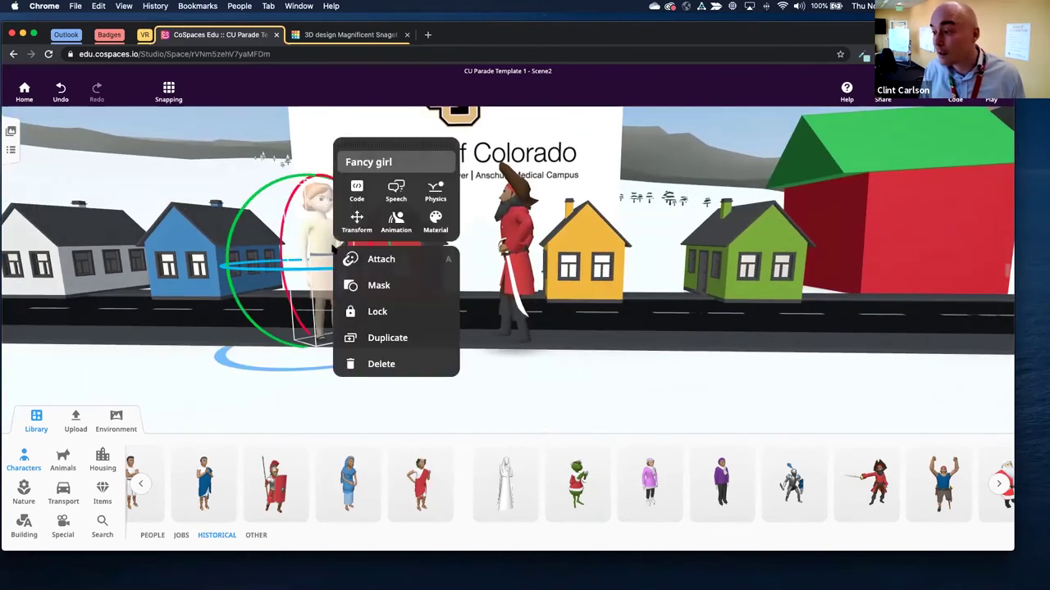
pyautogui.click(432, 223)
pyautogui.moveTo(423, 410); pyautogui.dragTo(548, 399)
pyautogui.click(225, 405)
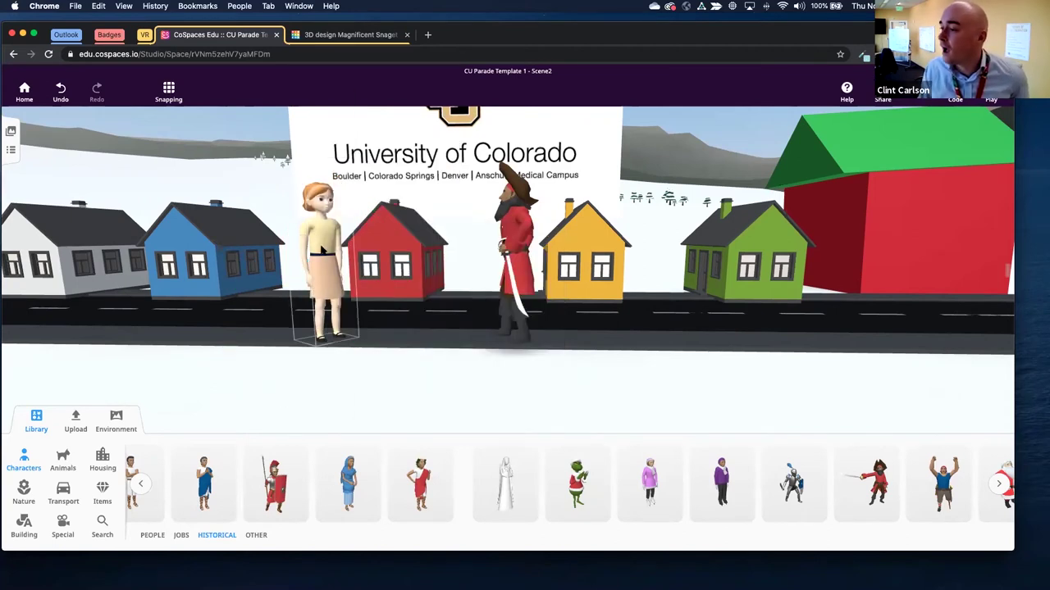
pyautogui.click(322, 250)
pyautogui.click(128, 347)
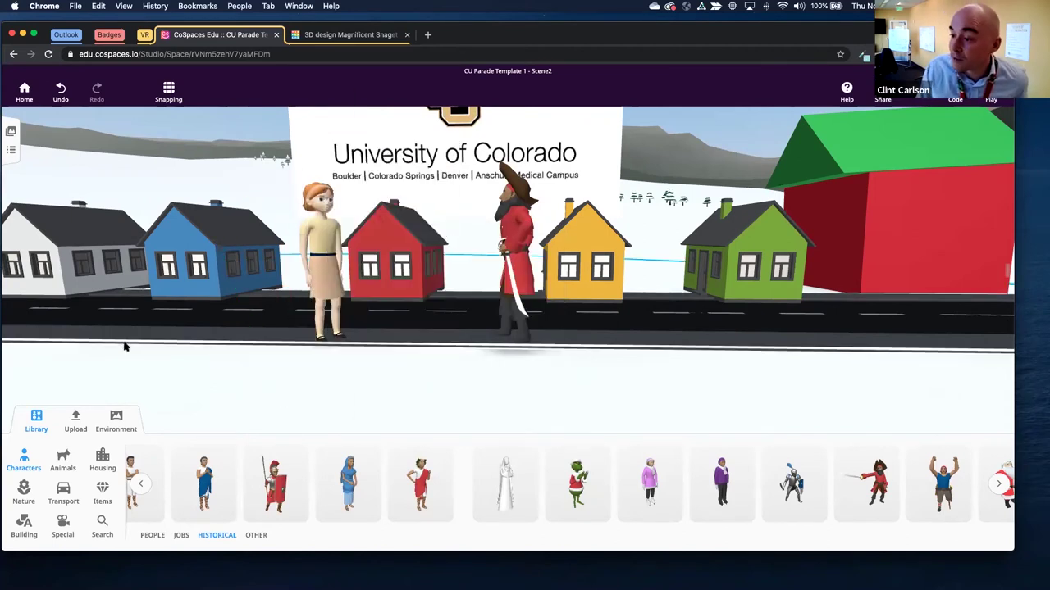
# Look through the Fancy girl's reaction and posture animations and assign her the Point action.
pyautogui.click(314, 238)
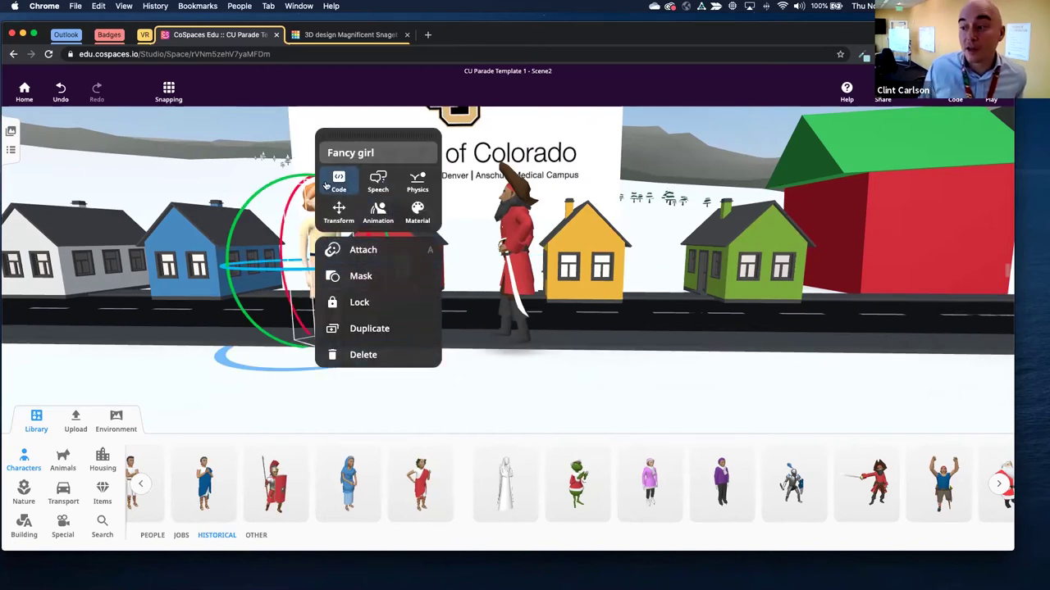
pyautogui.click(378, 212)
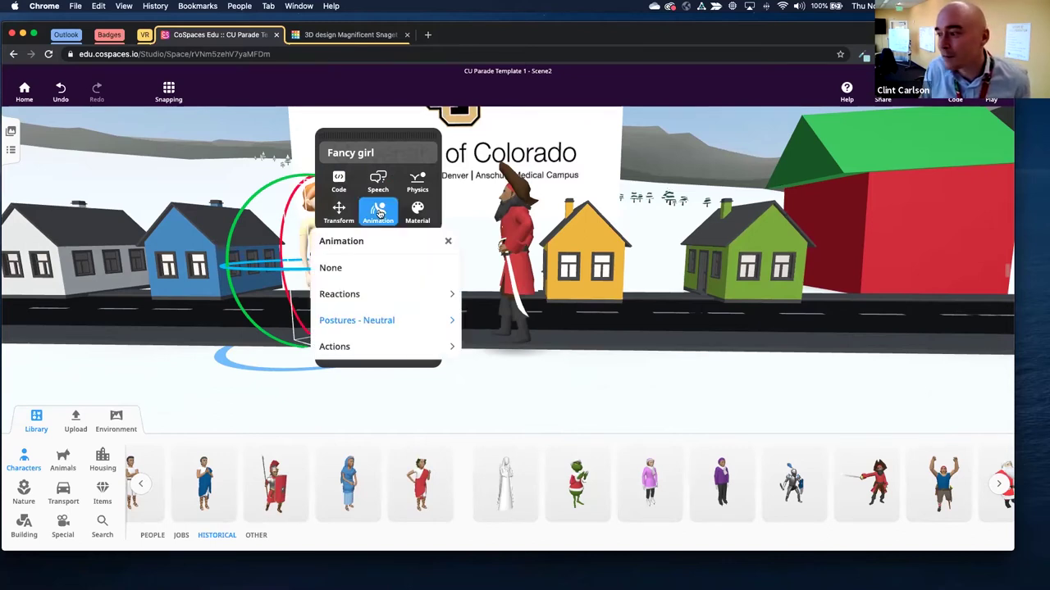
pyautogui.click(338, 294)
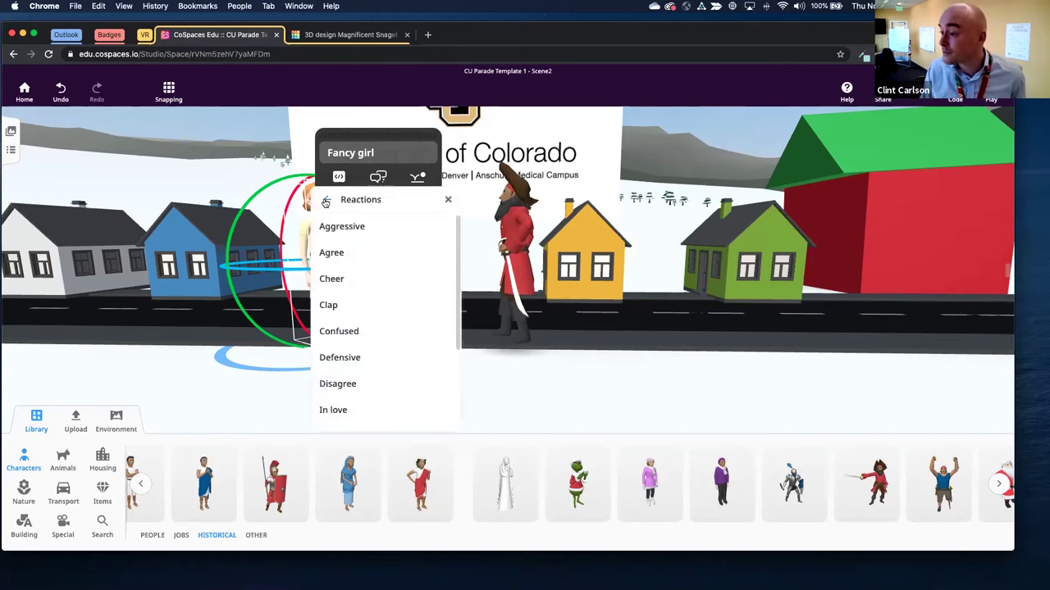
pyautogui.click(327, 199)
pyautogui.click(344, 322)
pyautogui.click(326, 199)
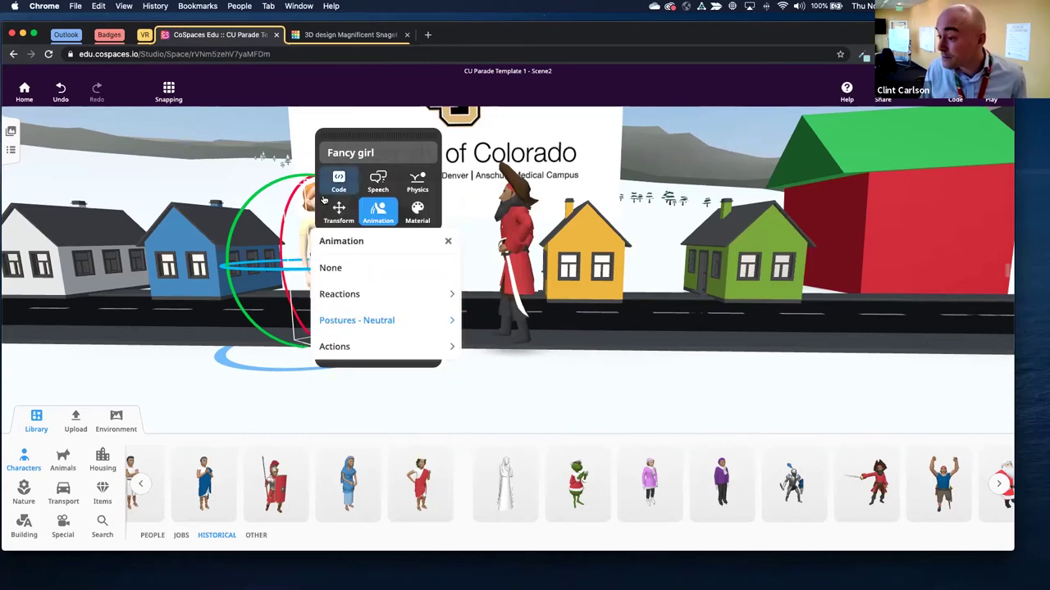
pyautogui.click(341, 346)
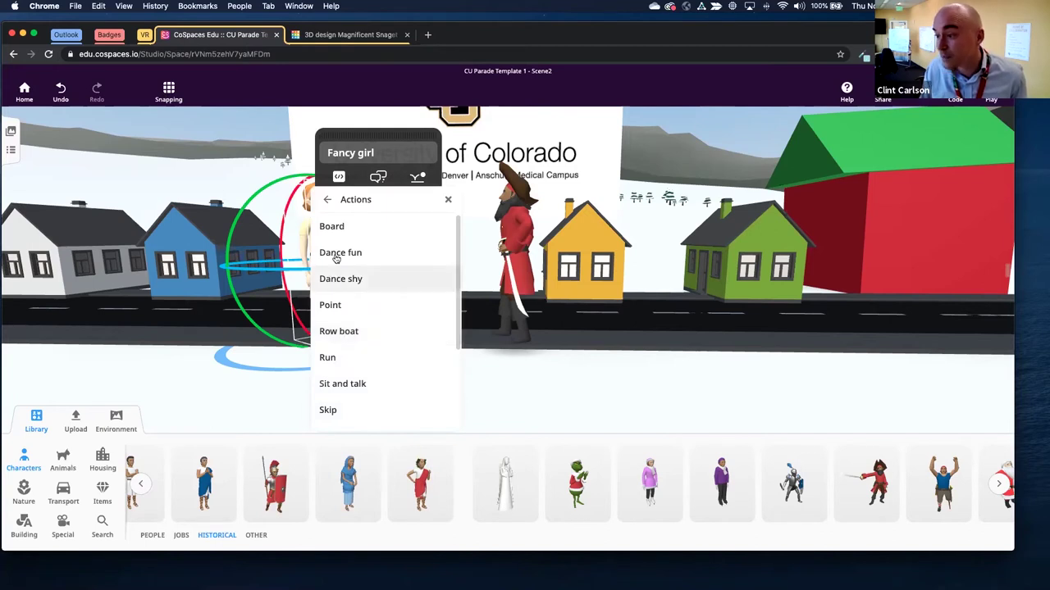
pyautogui.click(344, 311)
pyautogui.click(223, 365)
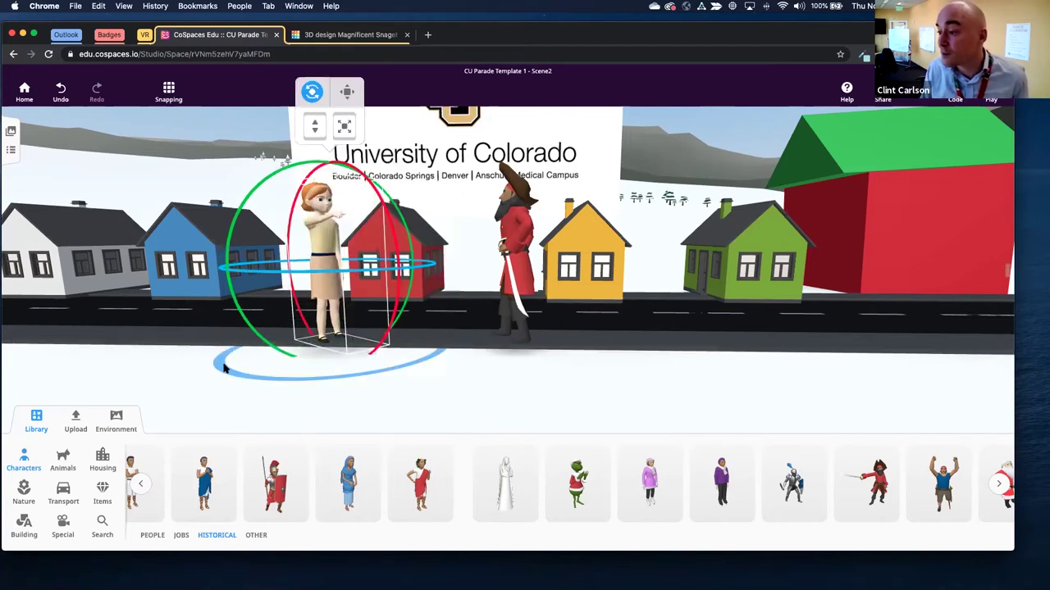
# Set the Fancy girl's animation to the Clap reaction.
pyautogui.rightClick(364, 269)
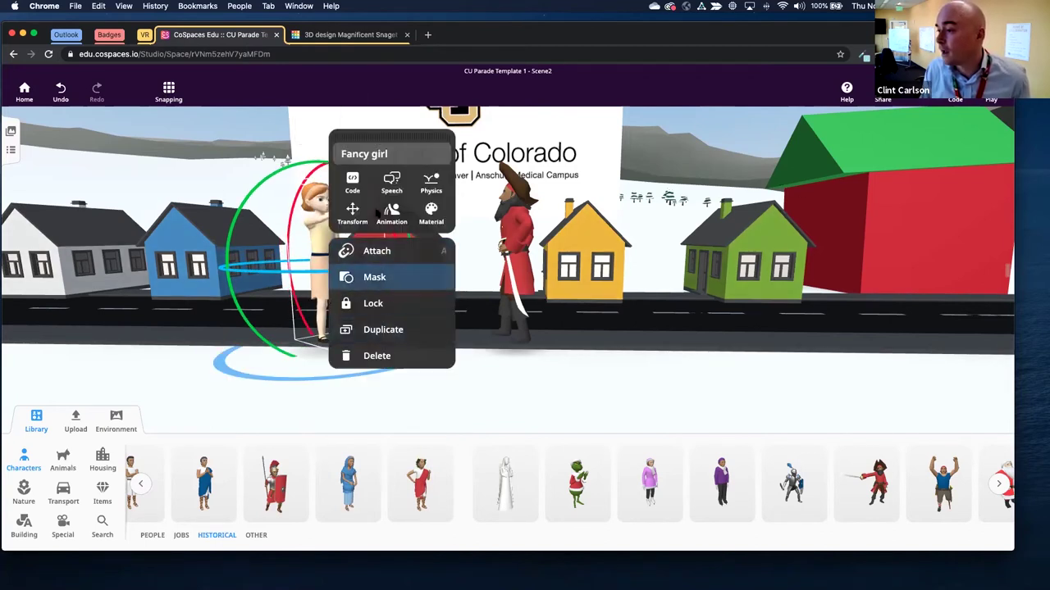
pyautogui.click(391, 212)
pyautogui.click(368, 296)
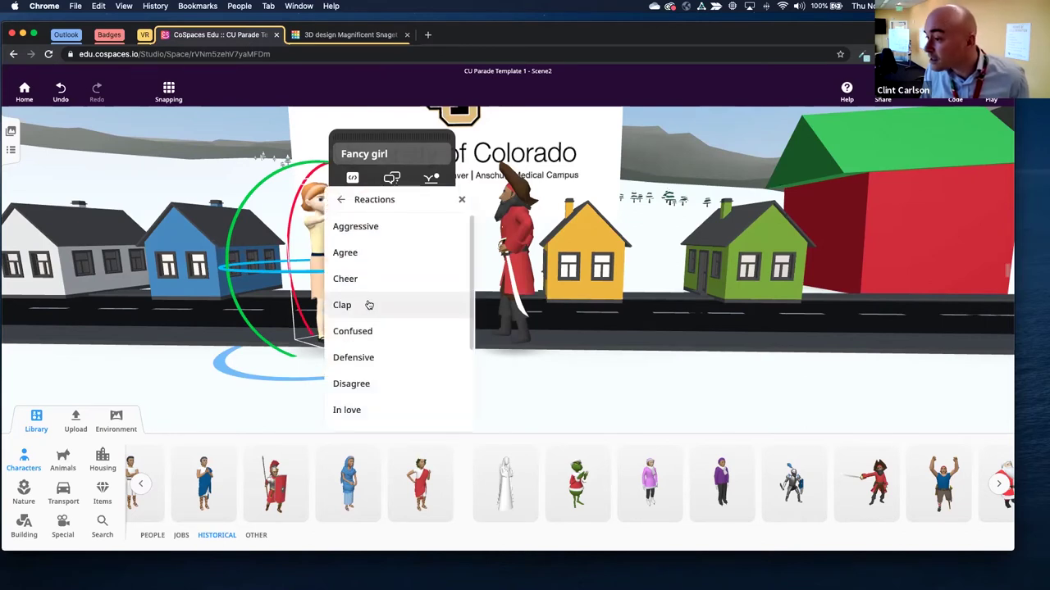
pyautogui.click(369, 304)
pyautogui.click(252, 350)
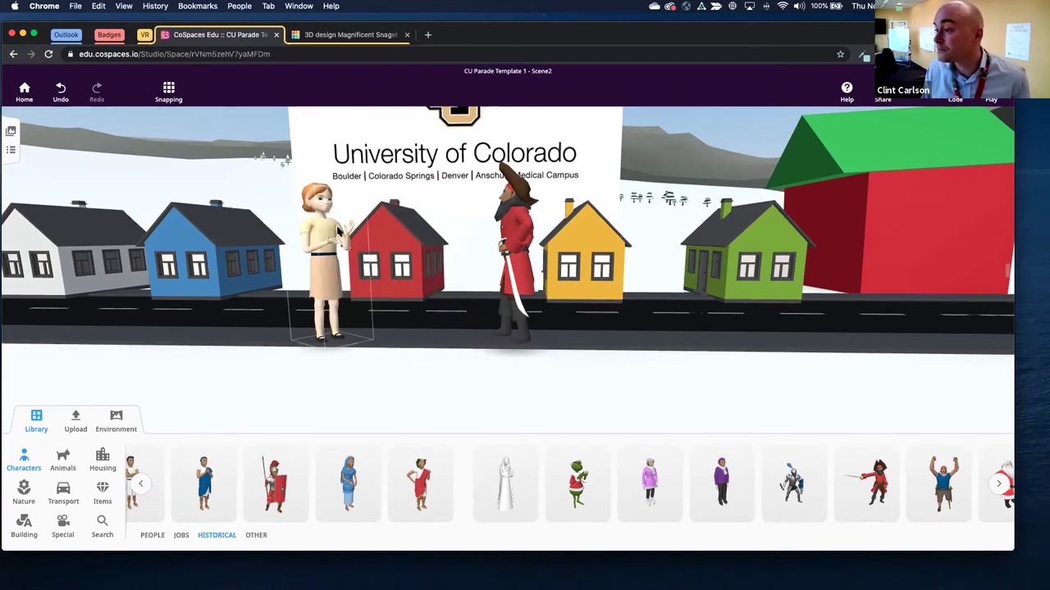
pyautogui.rightClick(338, 261)
pyautogui.click(721, 408)
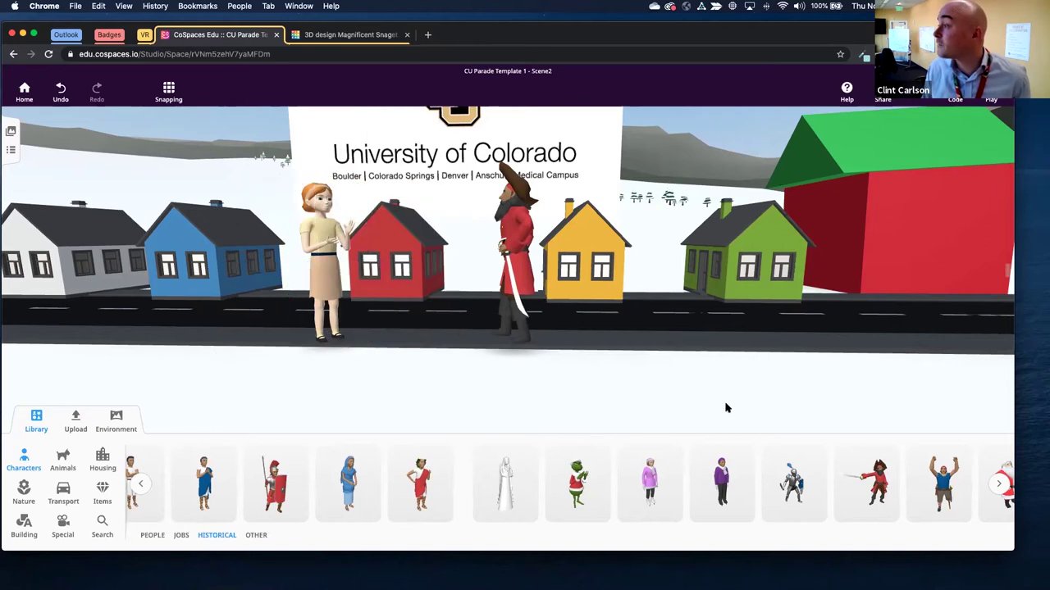
# Play the scene, move closer to the two characters to view the animation, and return to editing.
pyautogui.click(986, 99)
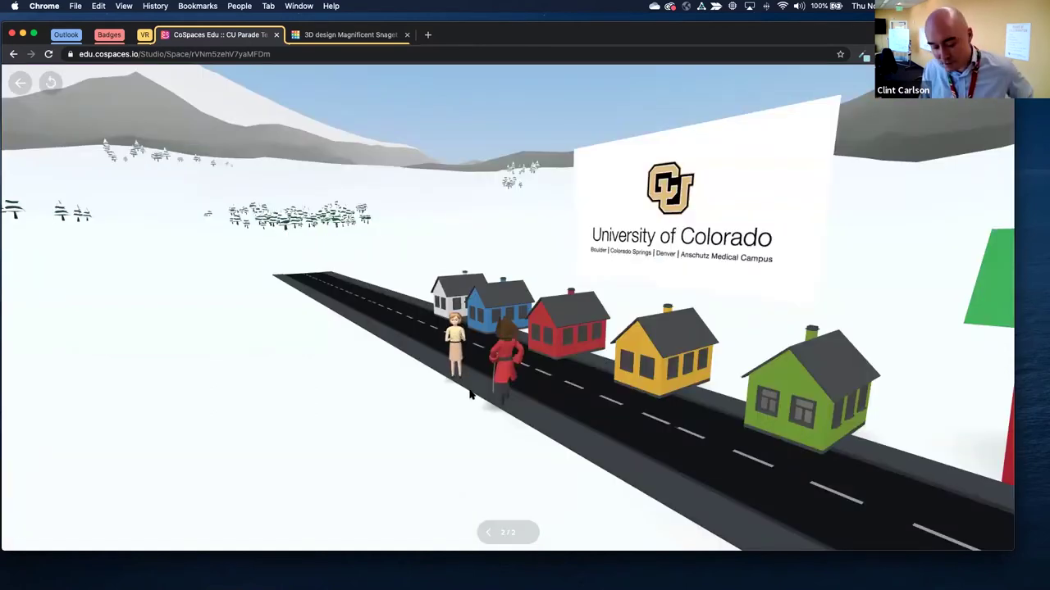
pyautogui.press('Up')
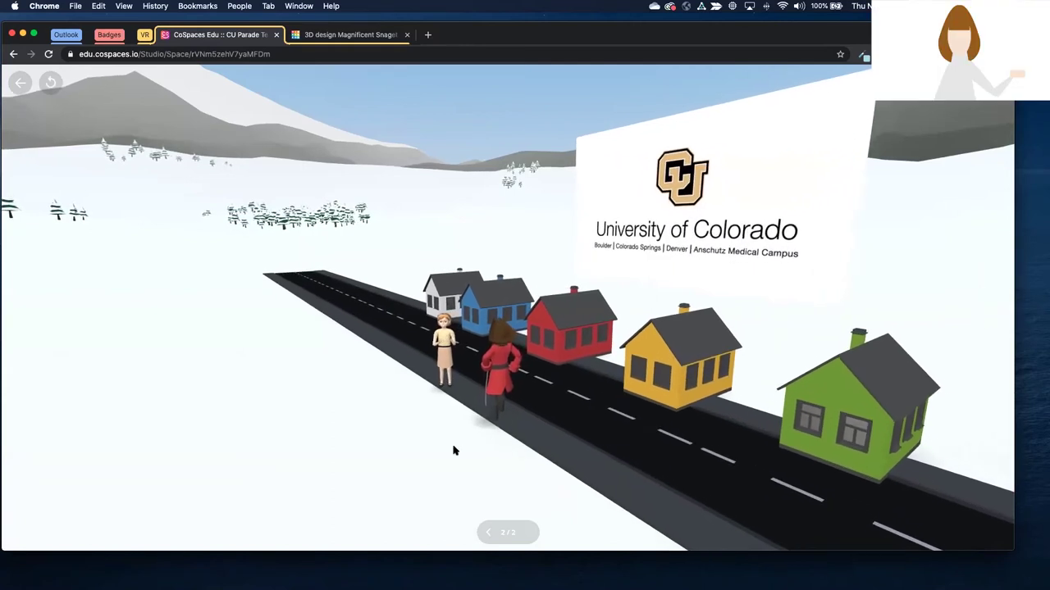
pyautogui.press('Escape')
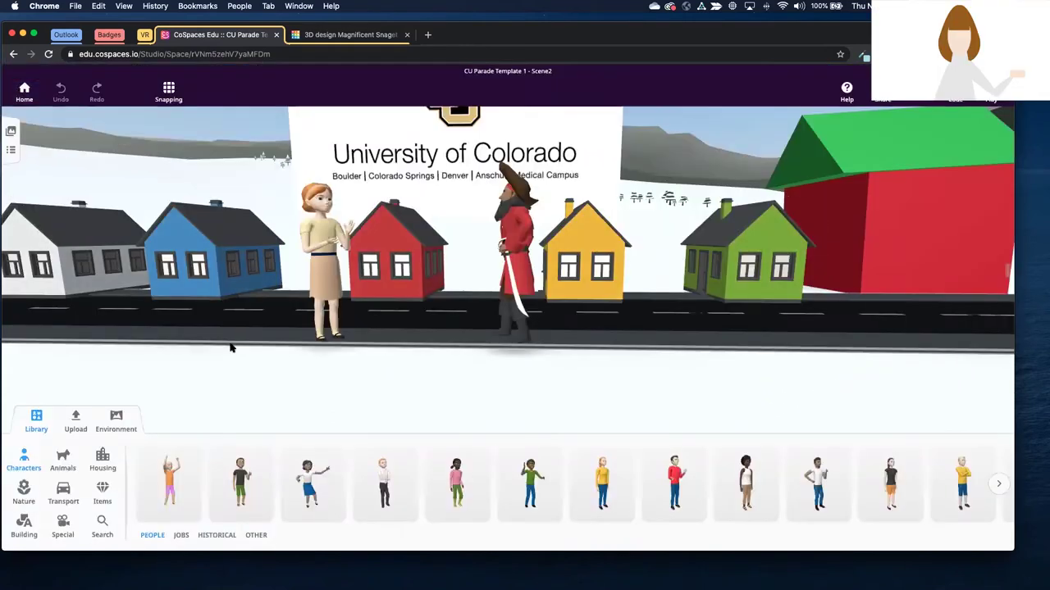
# Review the animation categories assigned to and available for the Fancy girl.
pyautogui.click(322, 254)
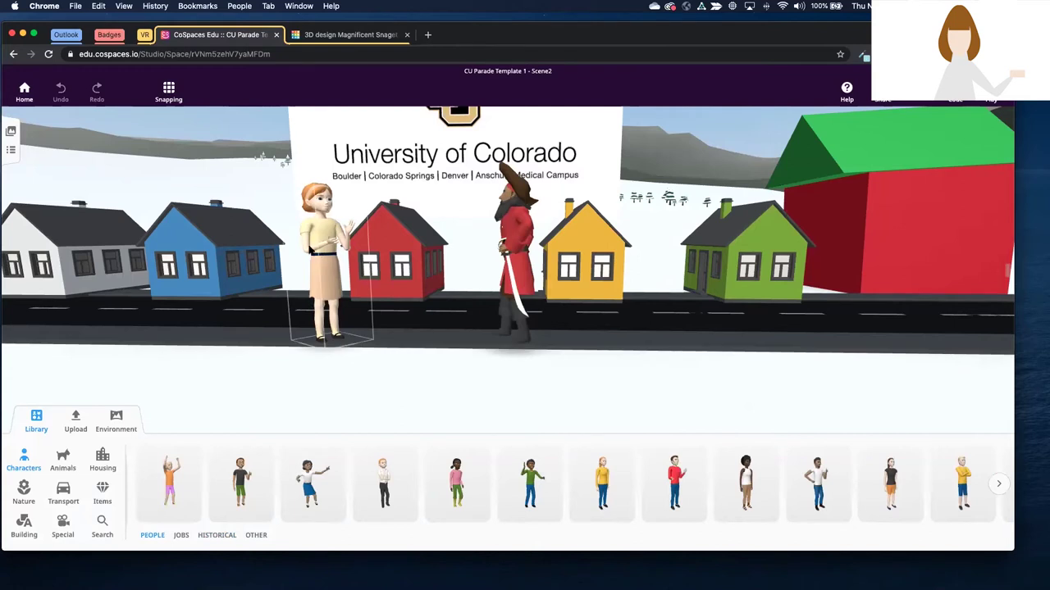
pyautogui.click(320, 242)
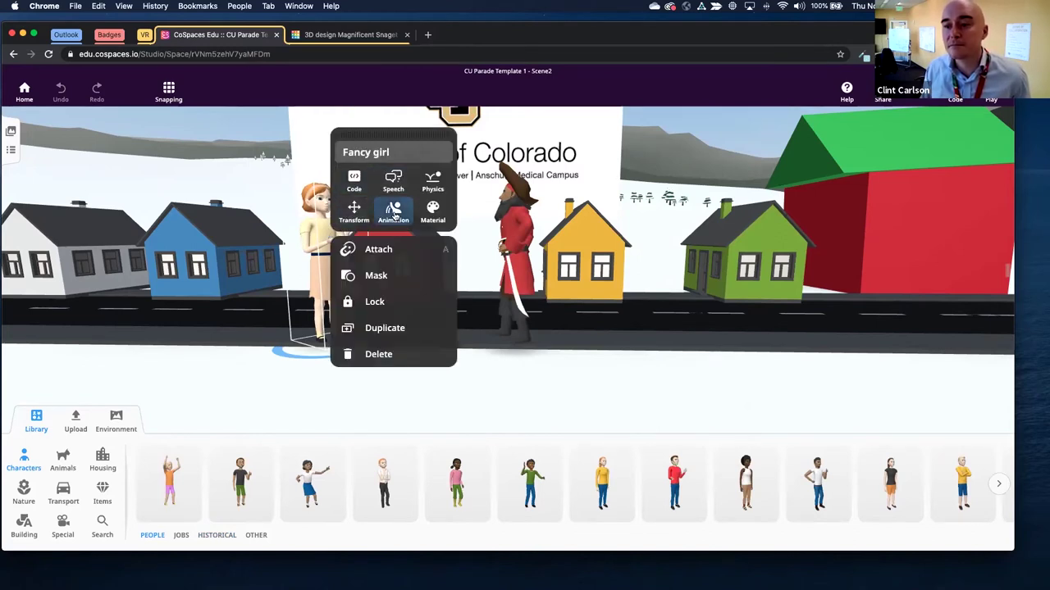
pyautogui.click(395, 215)
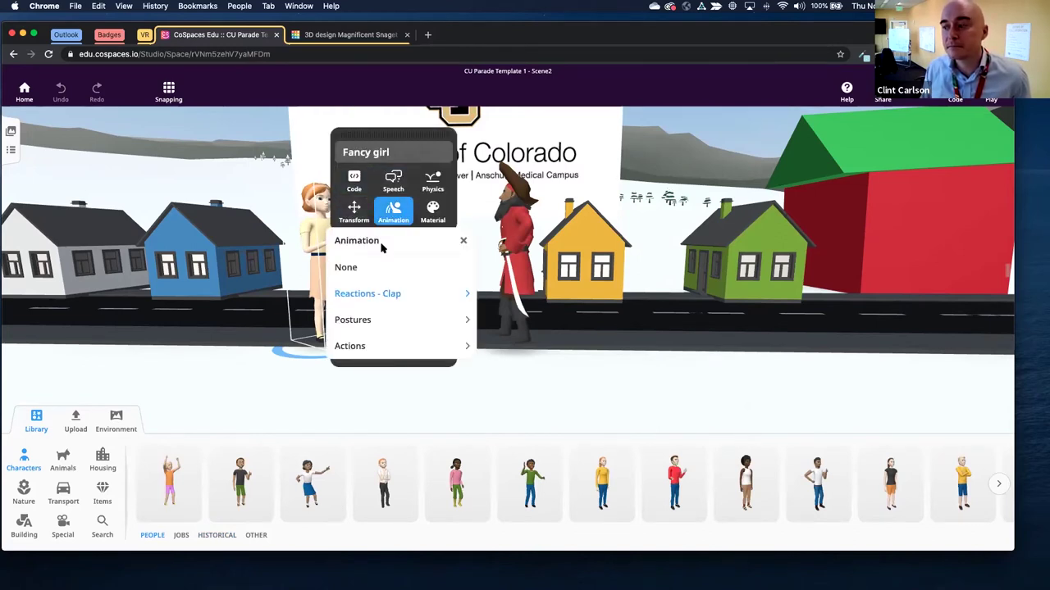
pyautogui.click(350, 299)
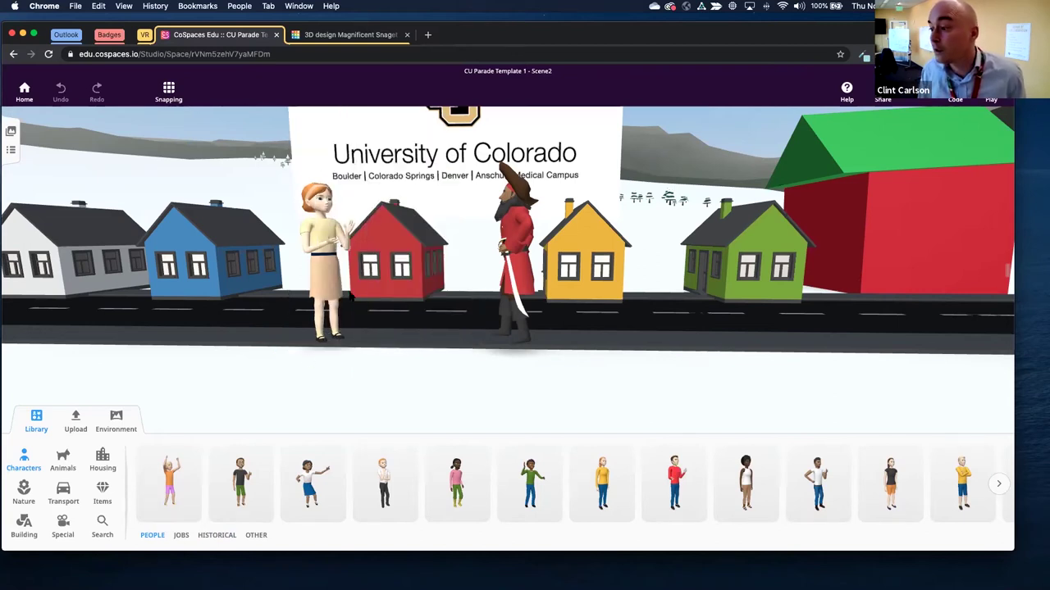
# Give the Pirate captain a spyglass animation, preview it by playing the scene, and return to editing.
pyautogui.click(510, 239)
pyautogui.click(383, 404)
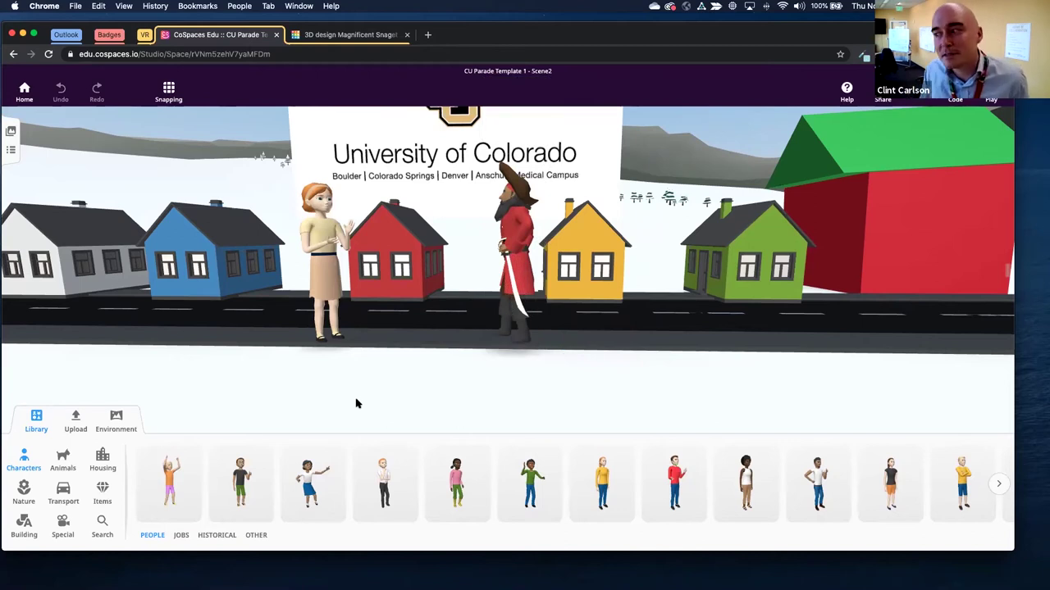
pyautogui.click(511, 250)
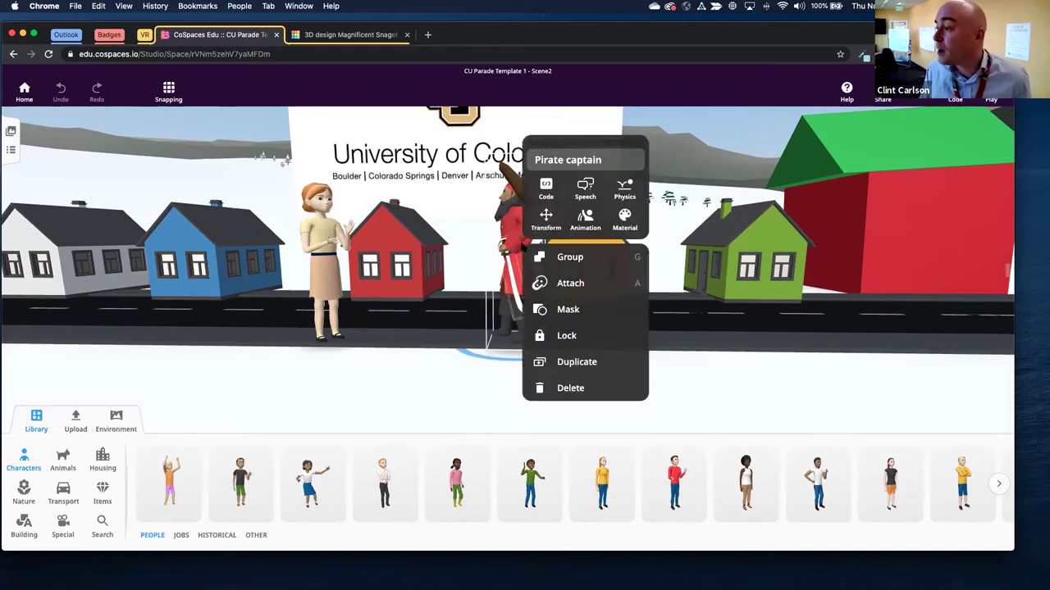
pyautogui.click(579, 222)
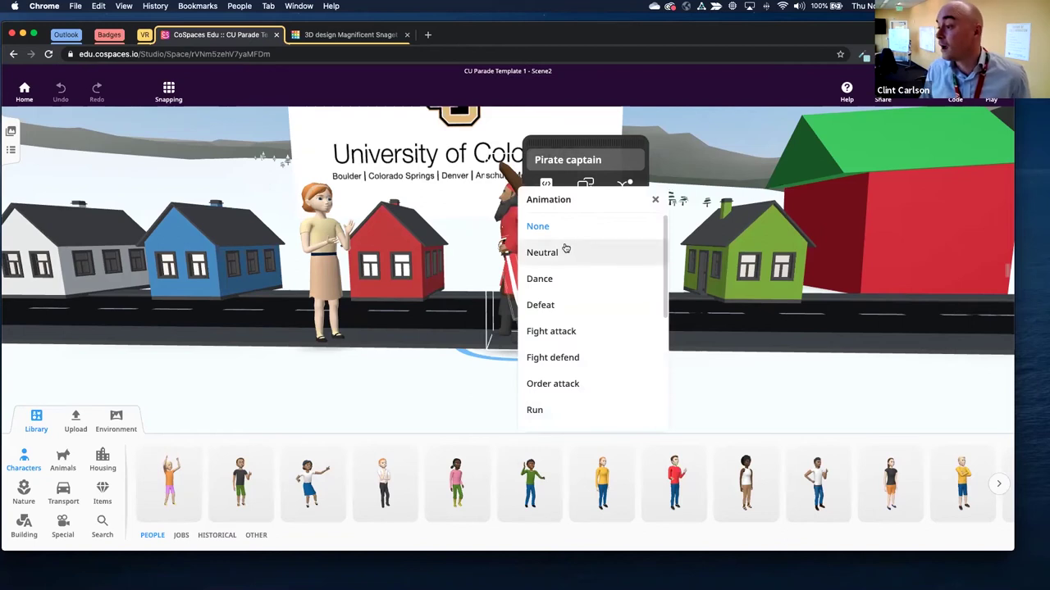
pyautogui.scroll(-4, 566, 353)
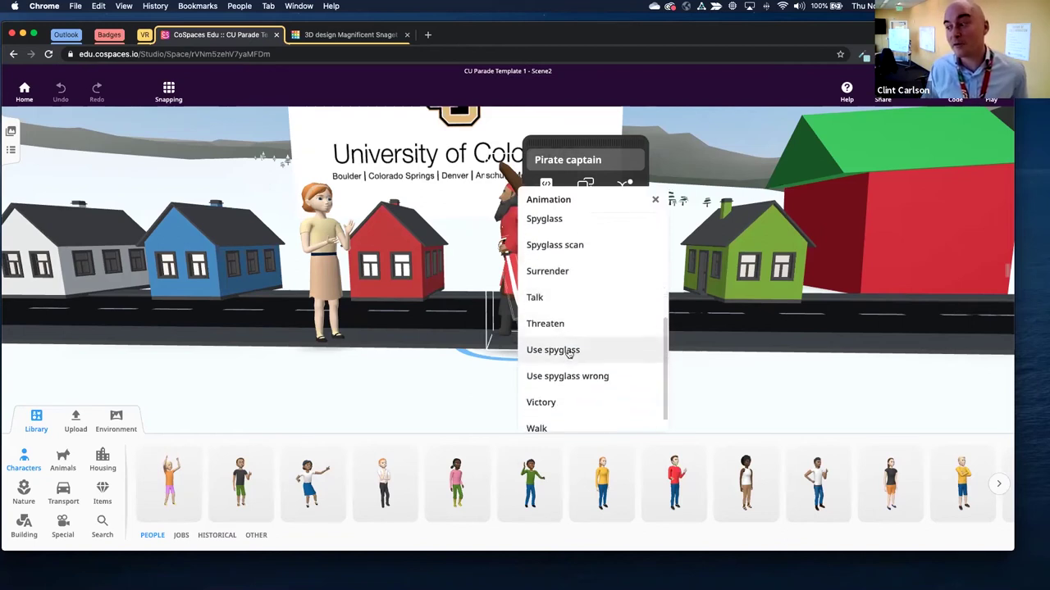
pyautogui.scroll(-1, 568, 349)
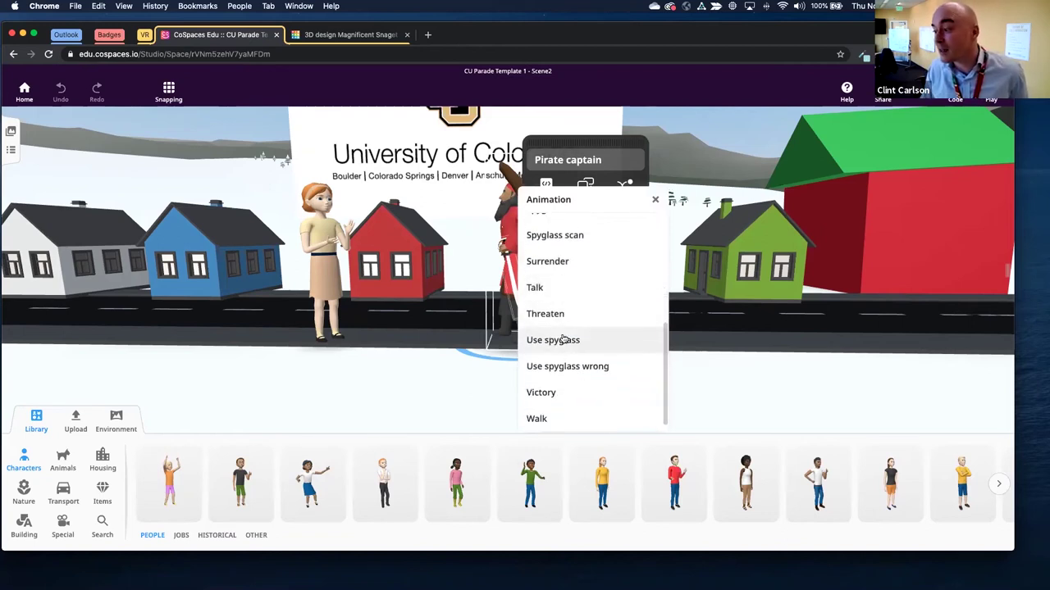
pyautogui.scroll(3, 563, 367)
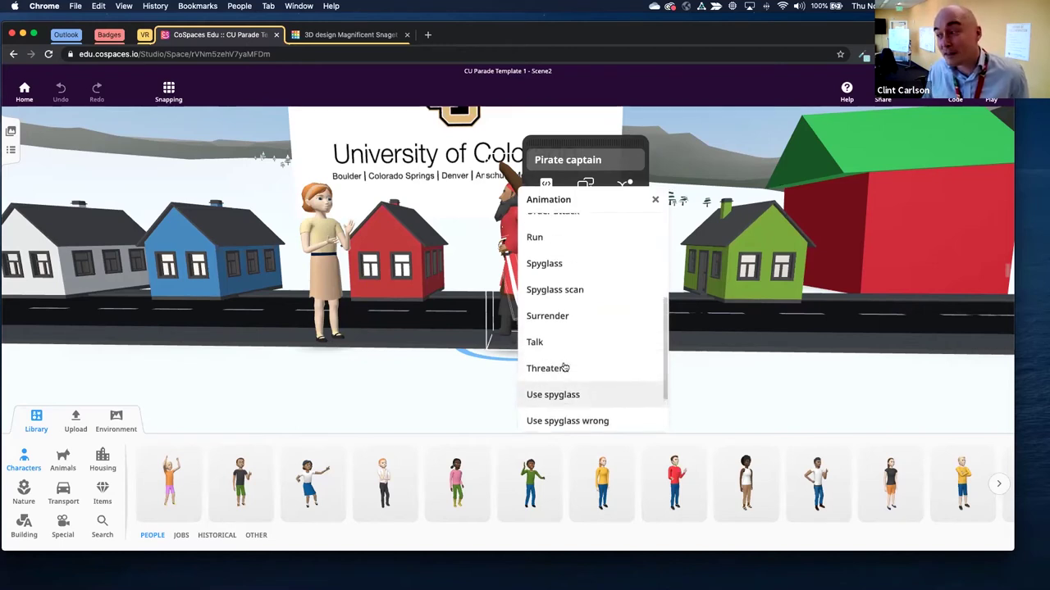
pyautogui.scroll(4, 564, 367)
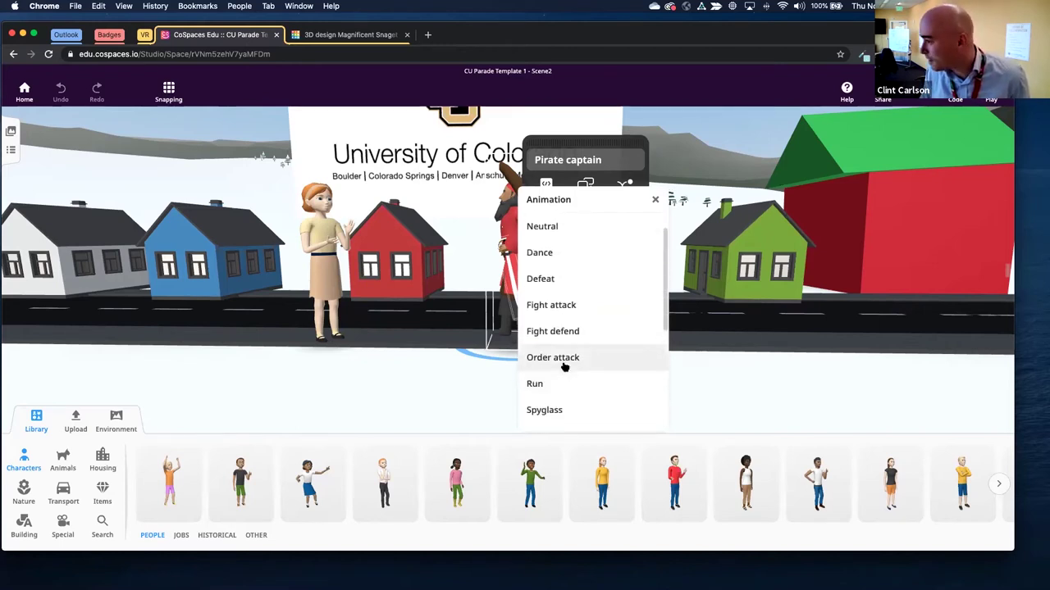
pyautogui.scroll(-3, 566, 366)
pyautogui.click(566, 361)
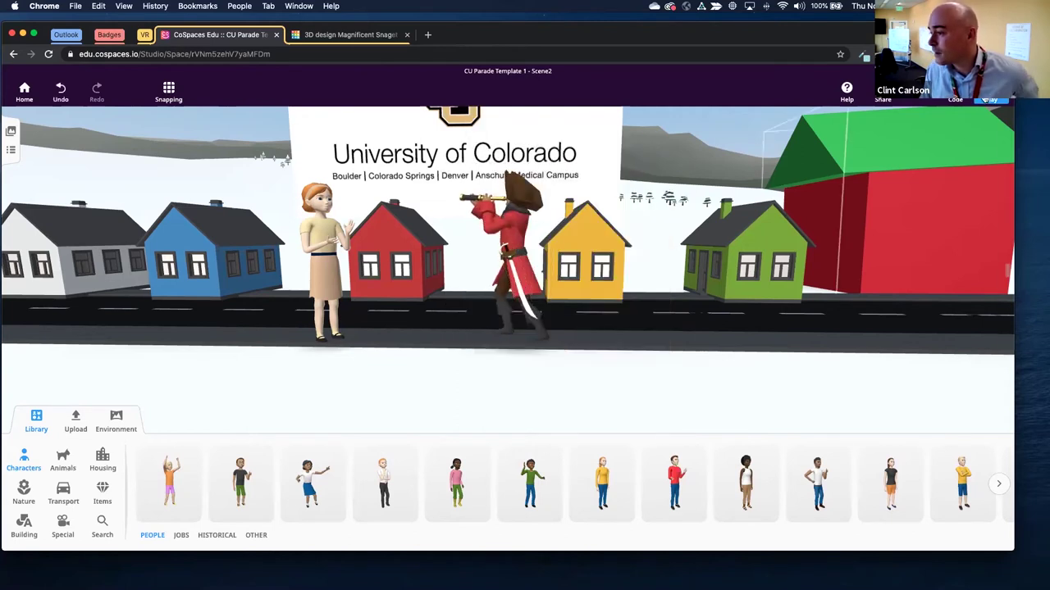
pyautogui.click(990, 99)
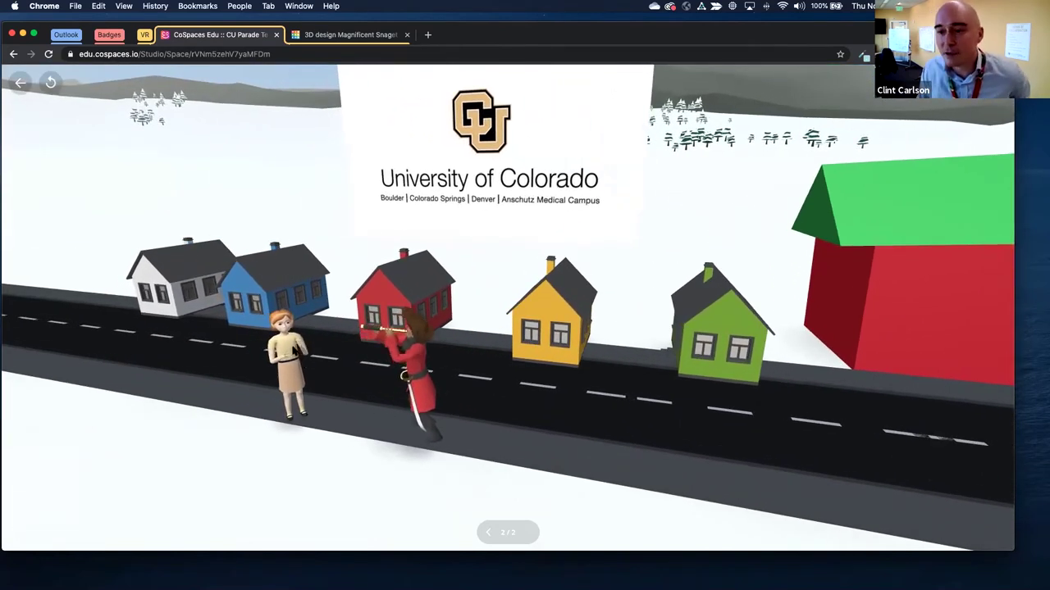
pyautogui.click(18, 83)
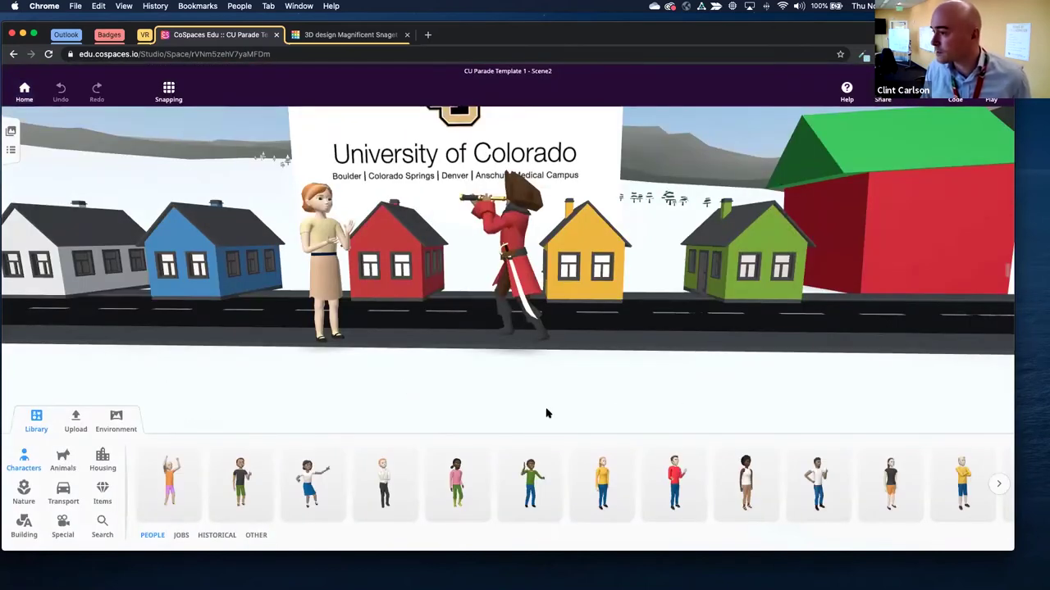
# Add a Say speech bubble to the Fancy girl with the text "This is really great!".
pyautogui.click(338, 262)
pyautogui.rightClick(325, 245)
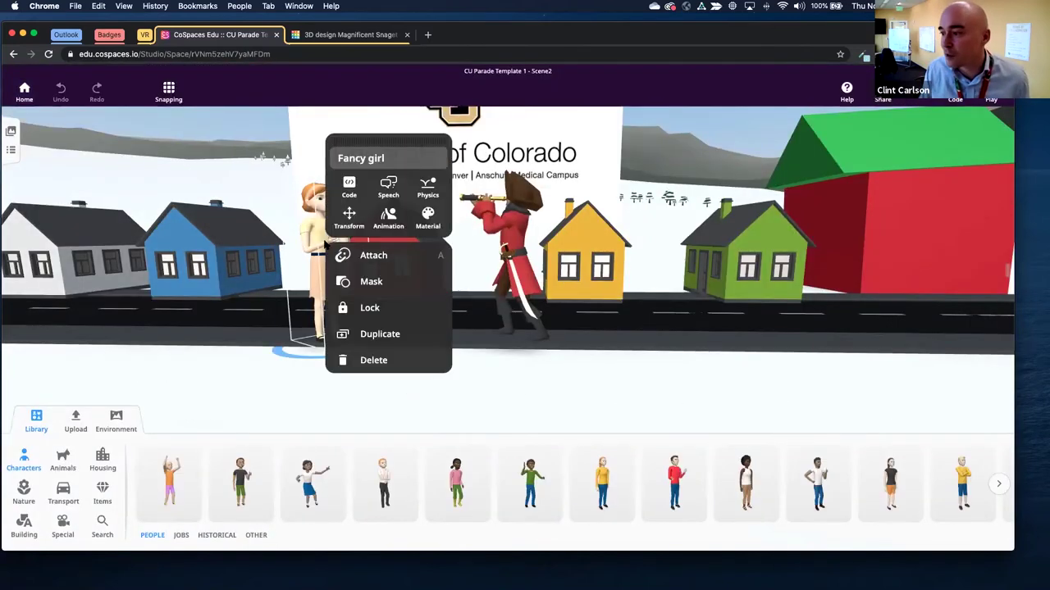
pyautogui.click(389, 187)
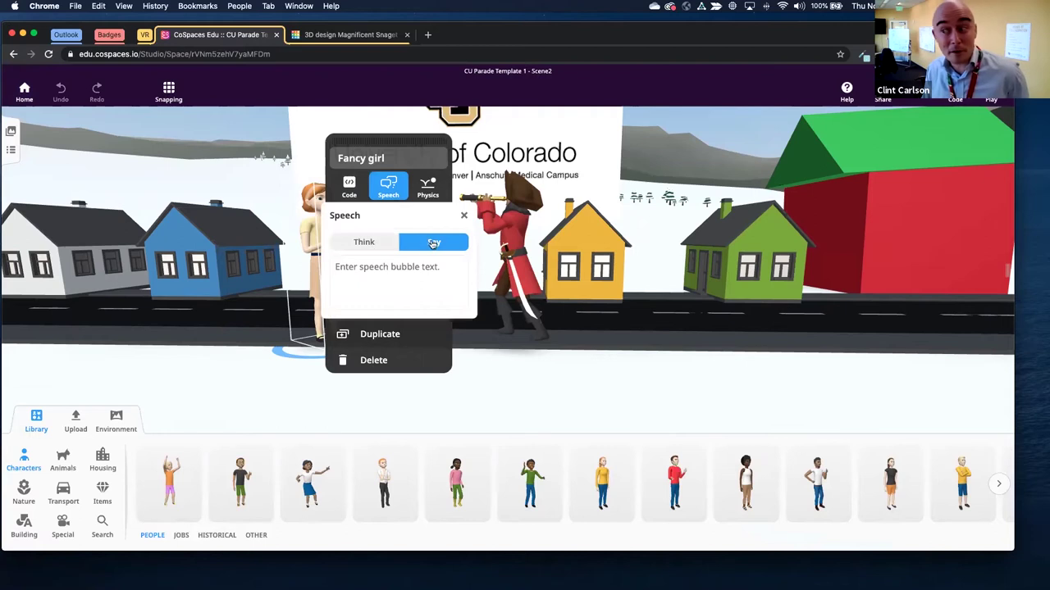
pyautogui.click(398, 271)
pyautogui.write('This is really great!')
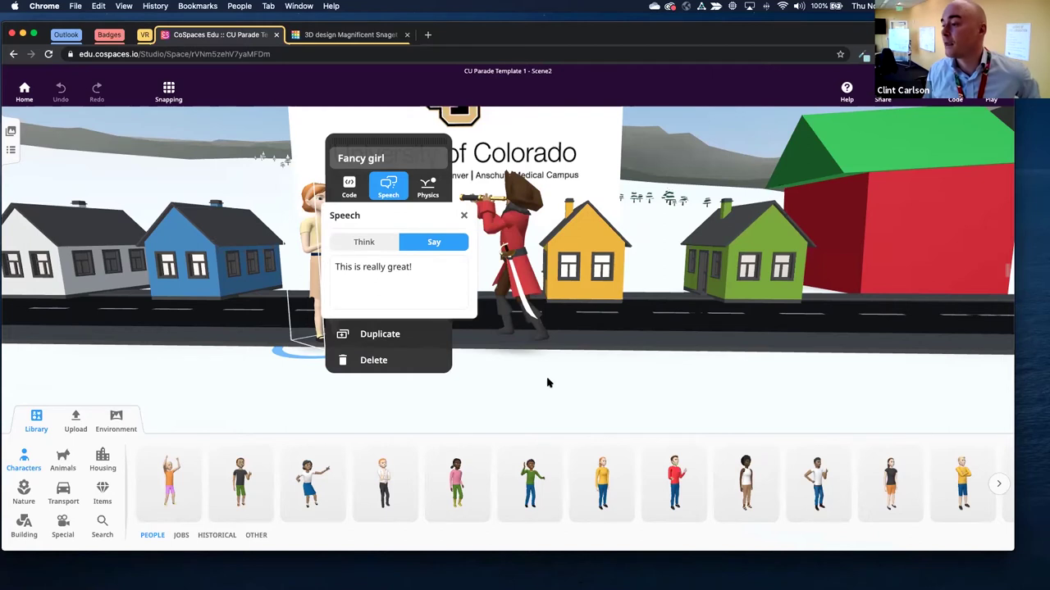
pyautogui.click(547, 381)
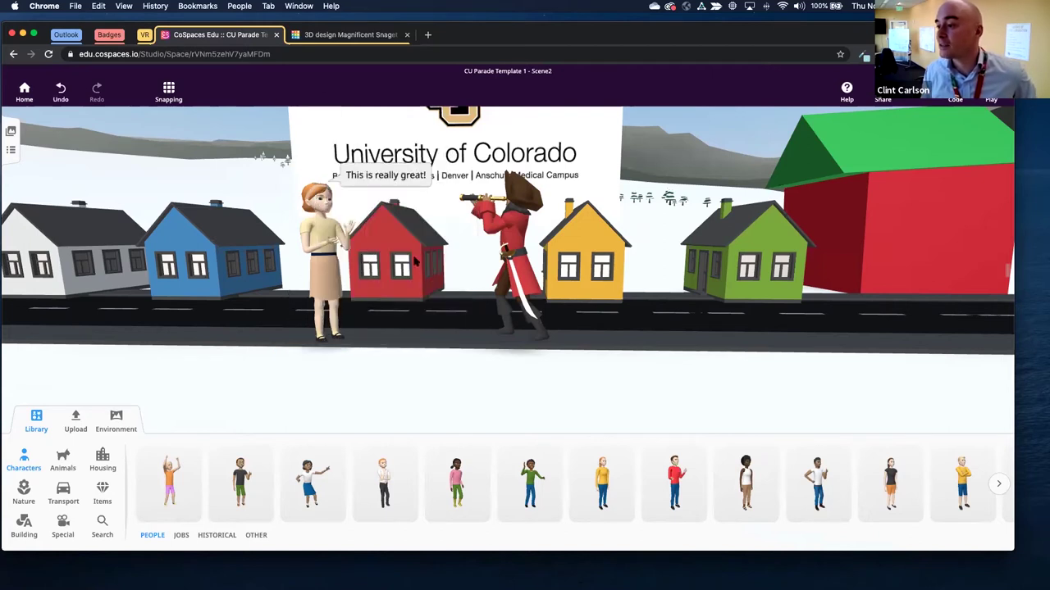
pyautogui.moveTo(496, 362); pyautogui.dragTo(397, 182)
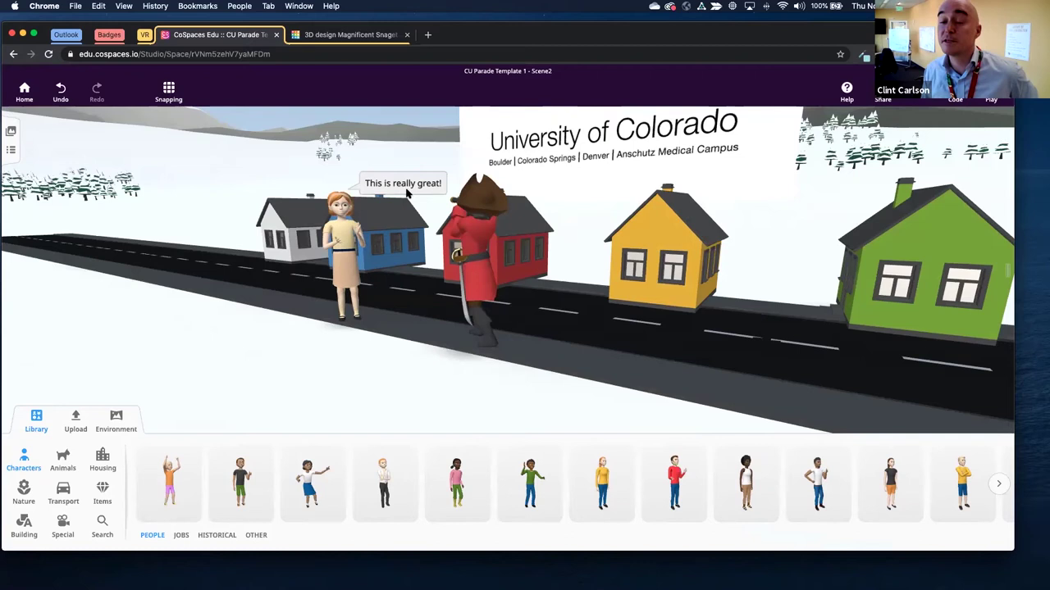
# Add a Think bubble to the Pirate captain with the text "Hmmm...".
pyautogui.doubleClick(471, 271)
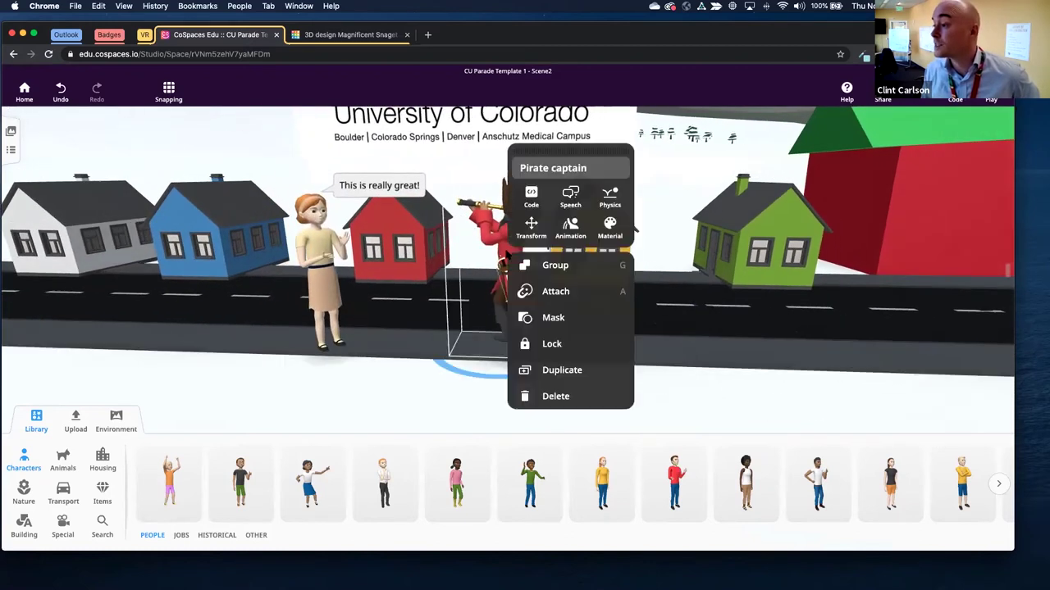
pyautogui.click(570, 197)
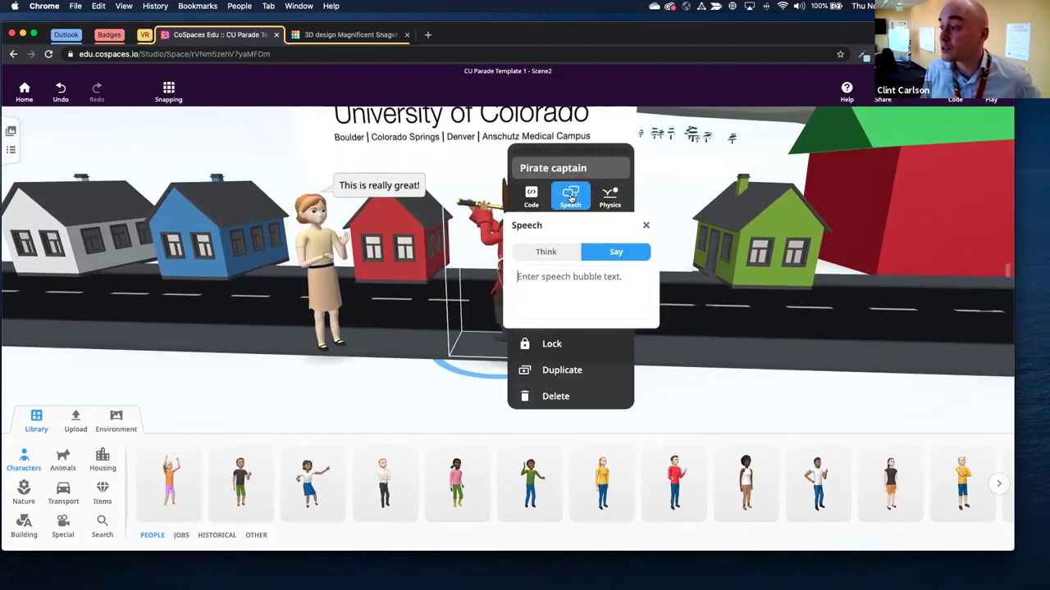
pyautogui.click(547, 252)
pyautogui.write('Hmmm')
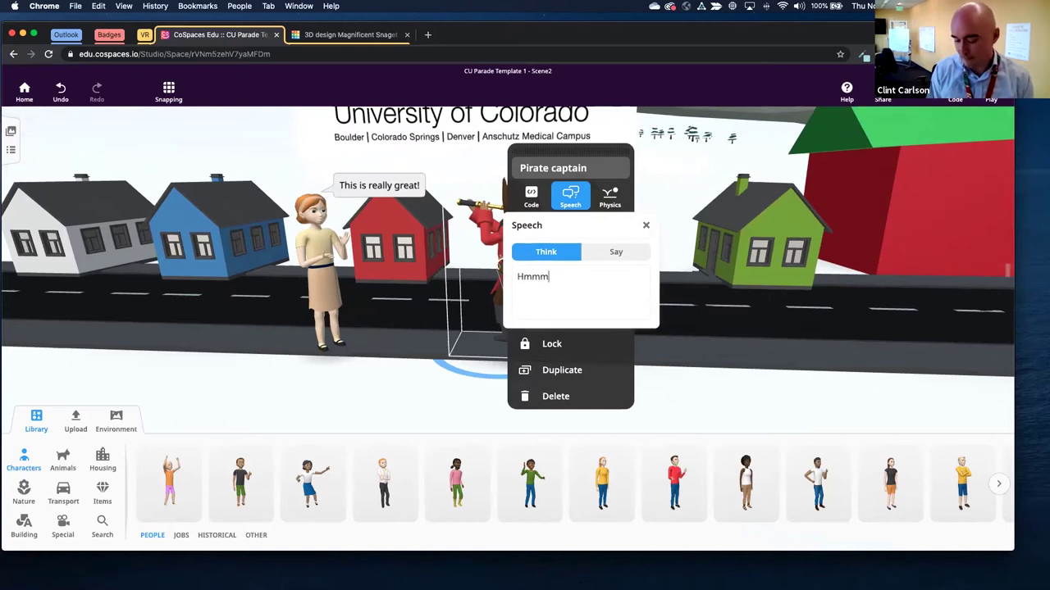
pyautogui.click(421, 400)
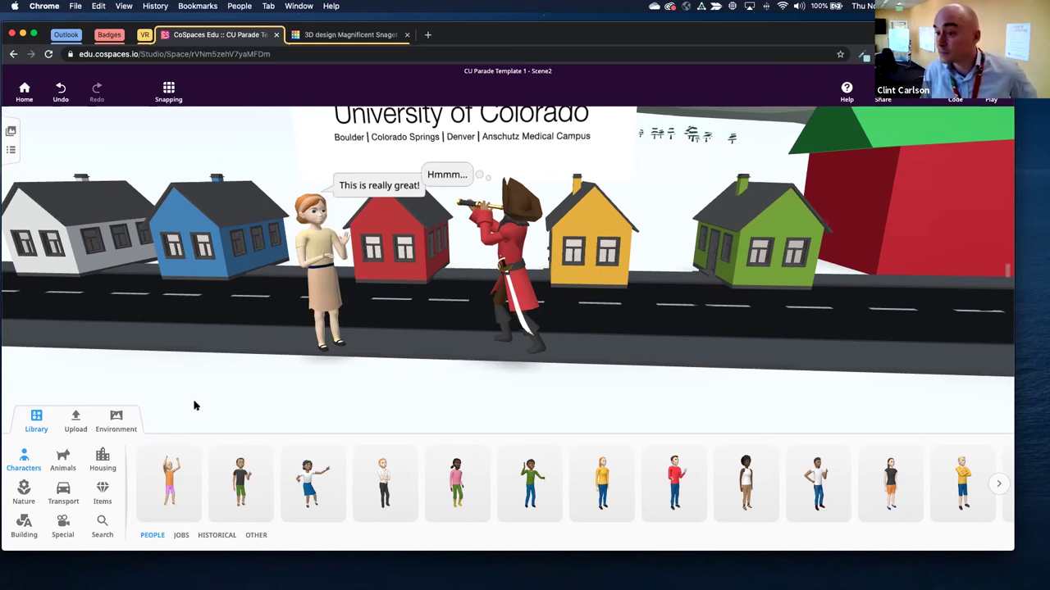
# Leave the scene, open the class's CU Parade assignment, and examine the student submission that uses the city environment.
pyautogui.click(24, 91)
pyautogui.click(51, 154)
pyautogui.click(211, 198)
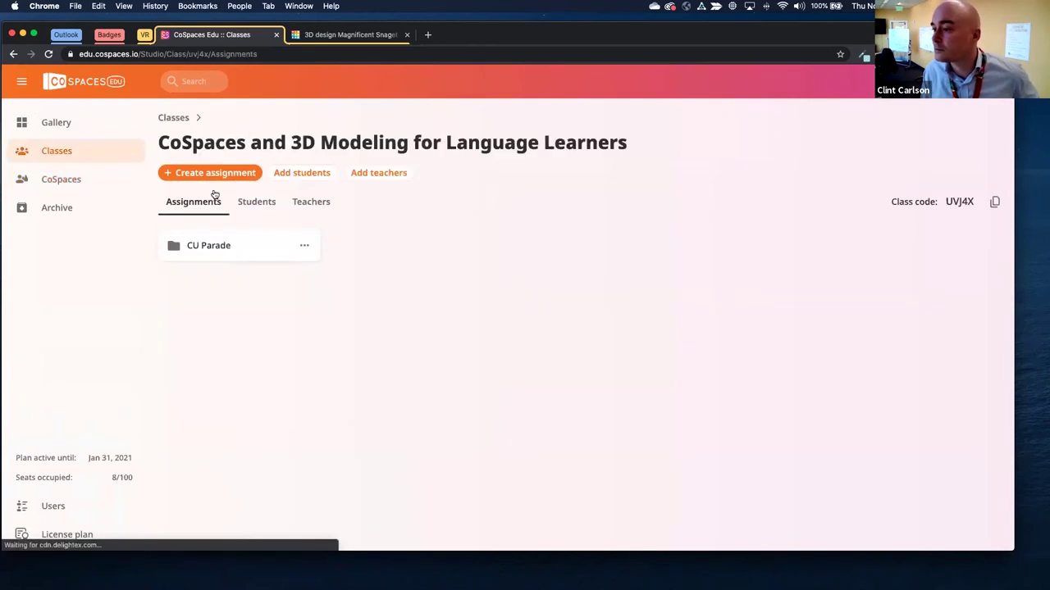
pyautogui.click(218, 251)
pyautogui.click(575, 249)
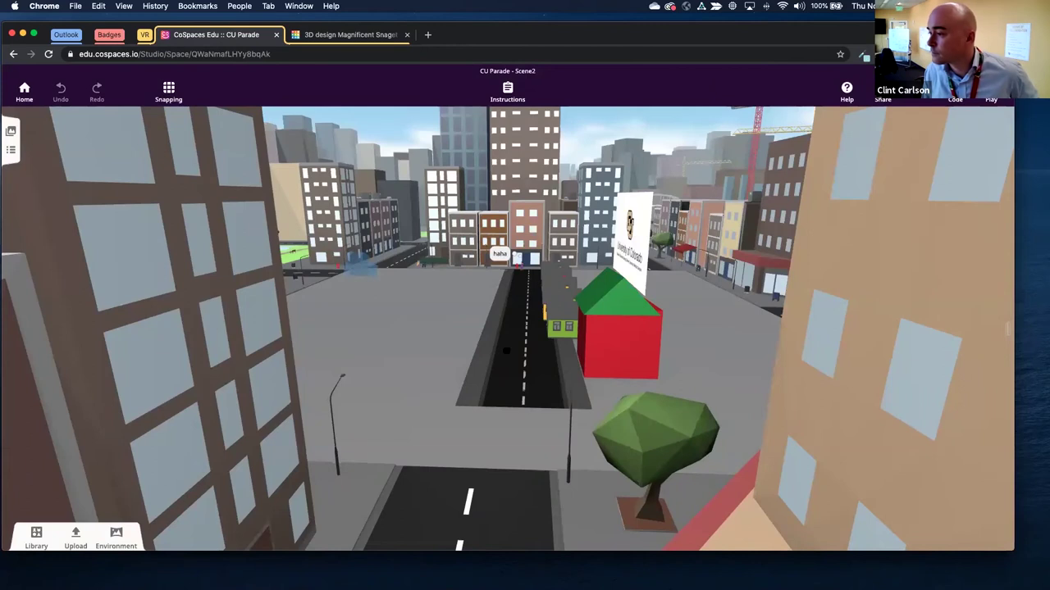
pyautogui.moveTo(410, 342); pyautogui.dragTo(283, 283)
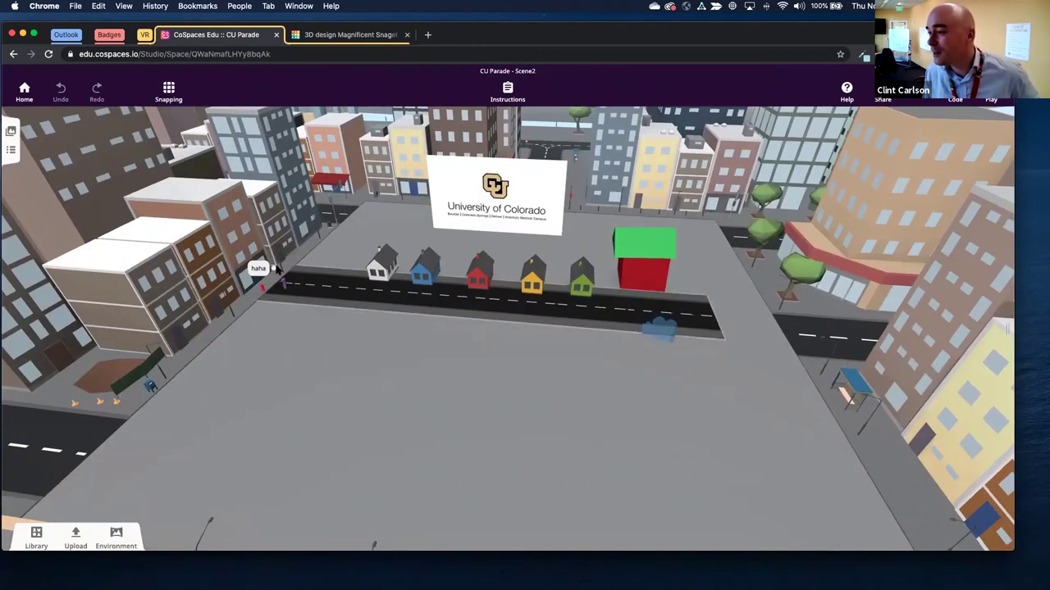
# Examine another student's snowy CU Parade submission and return to the CU Parade Template 1 scene.
pyautogui.click(24, 90)
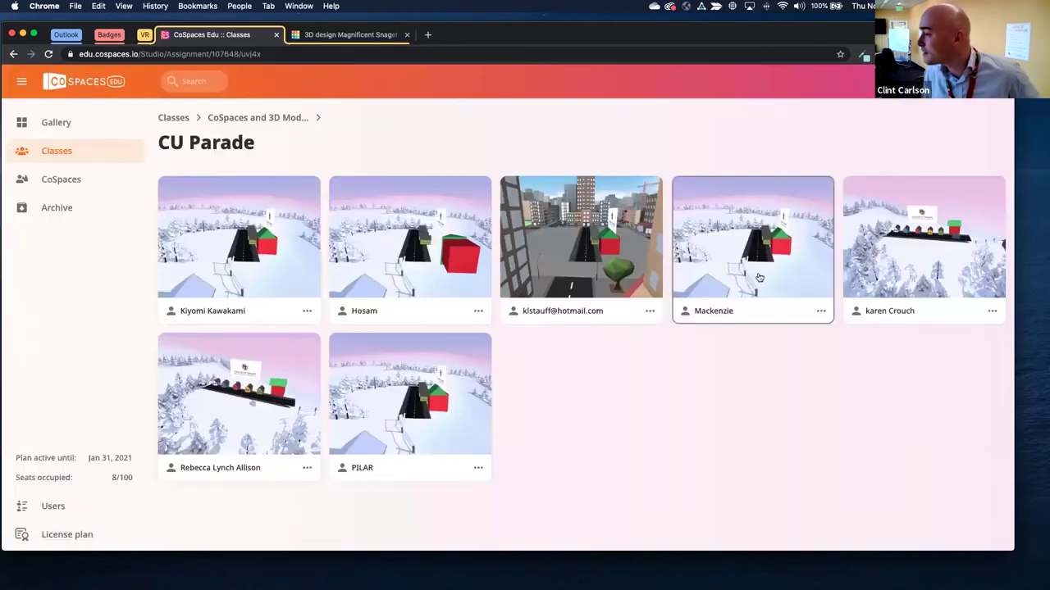
pyautogui.click(230, 282)
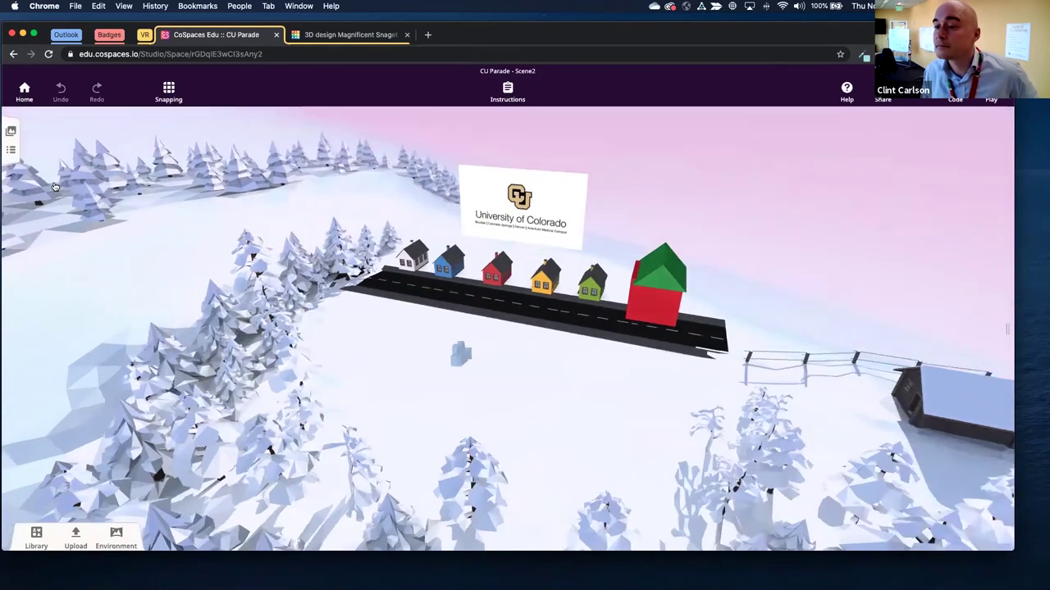
pyautogui.click(23, 90)
pyautogui.click(227, 249)
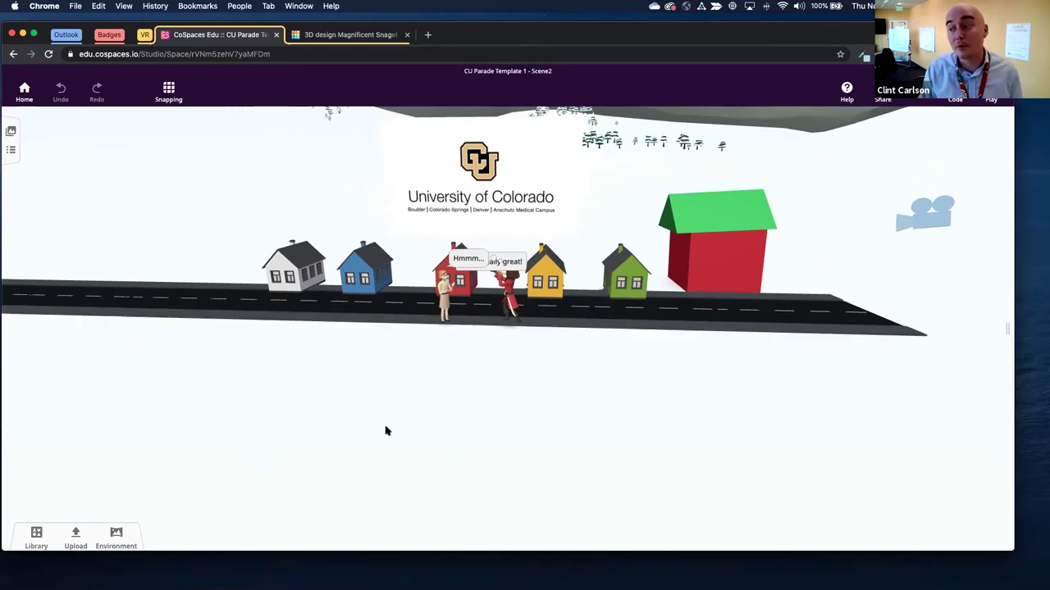
# Delete the Pirate captain from the scene, then undo and redo the deletion.
pyautogui.scroll(3, 525, 337)
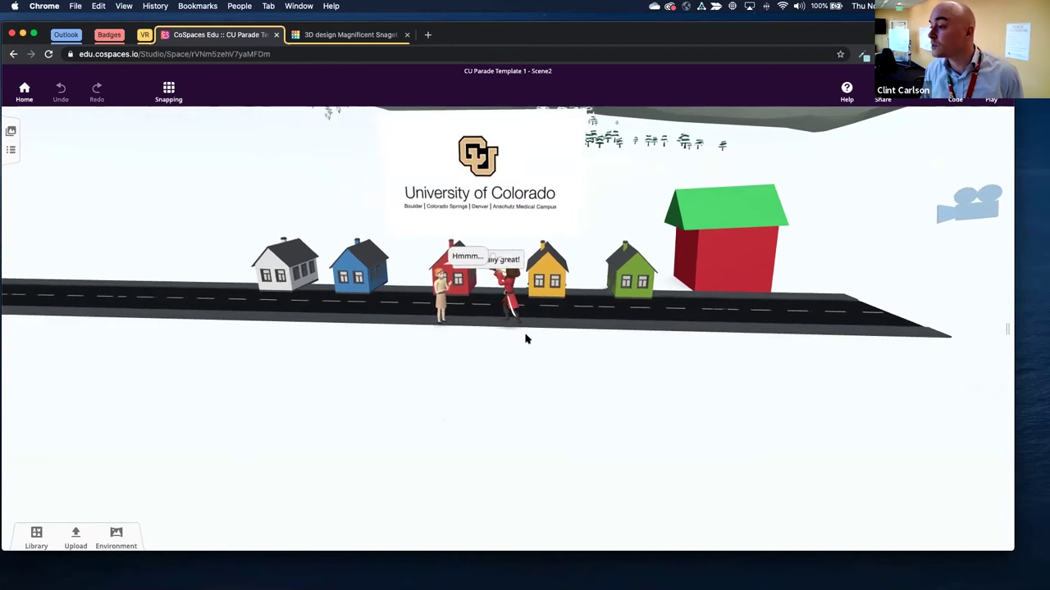
pyautogui.click(506, 302)
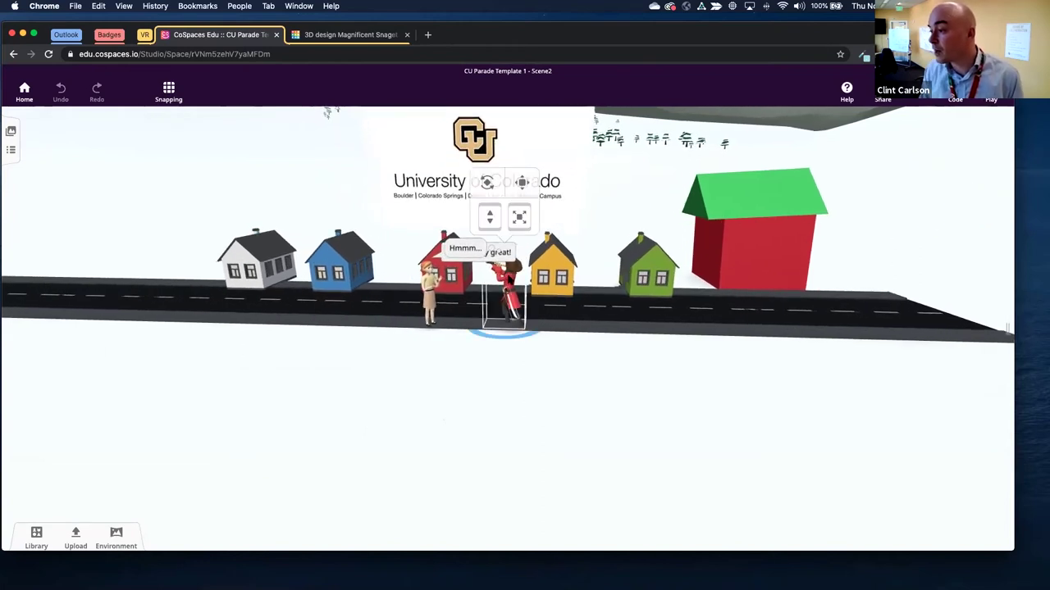
pyautogui.press('Delete')
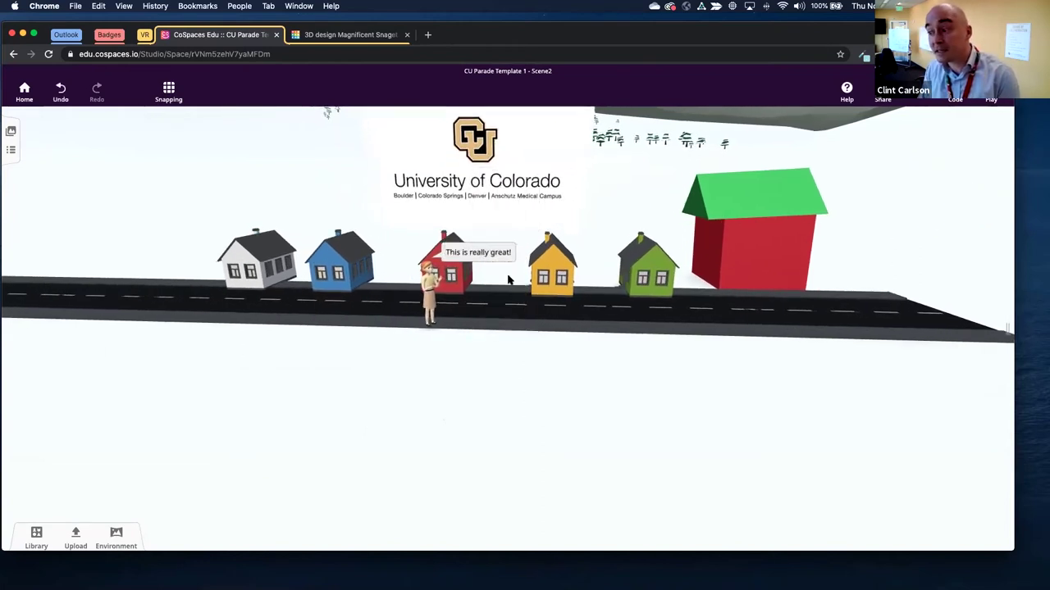
pyautogui.click(61, 92)
pyautogui.click(97, 91)
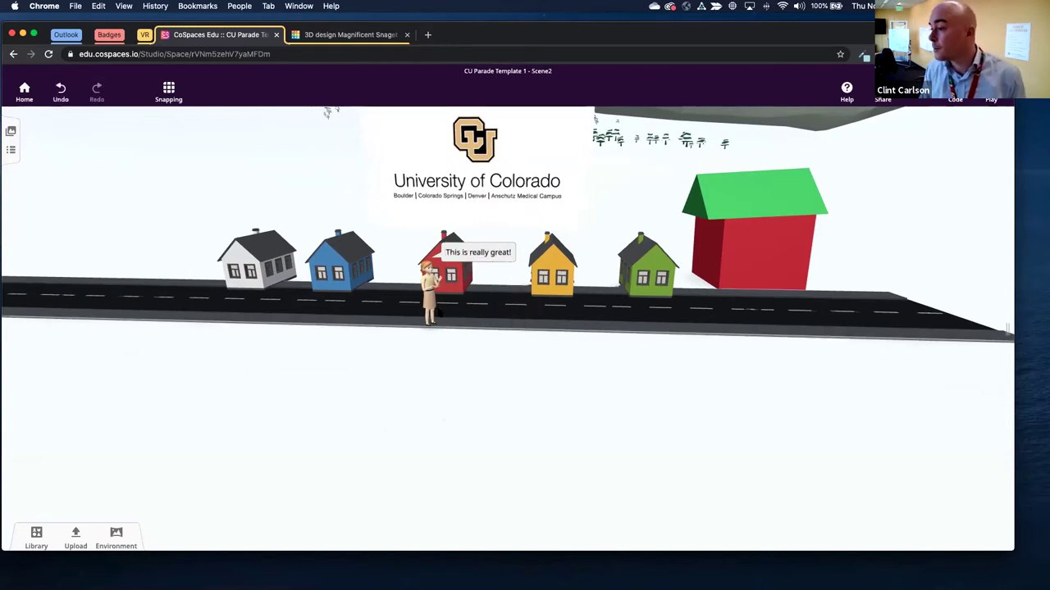
# Clear the Fancy girl's speech bubble text and move her along the road to in front of the large red building.
pyautogui.click(428, 297)
pyautogui.click(428, 296)
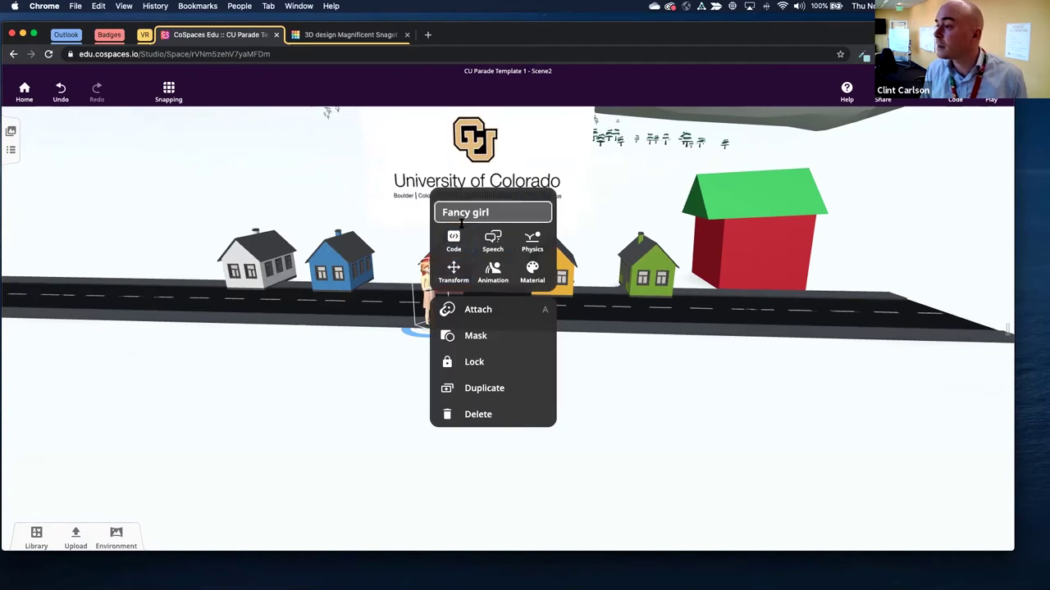
pyautogui.click(493, 241)
pyautogui.moveTo(523, 328); pyautogui.dragTo(400, 323)
pyautogui.moveTo(518, 321); pyautogui.dragTo(784, 300)
pyautogui.press('BackSpace')
pyautogui.click(631, 401)
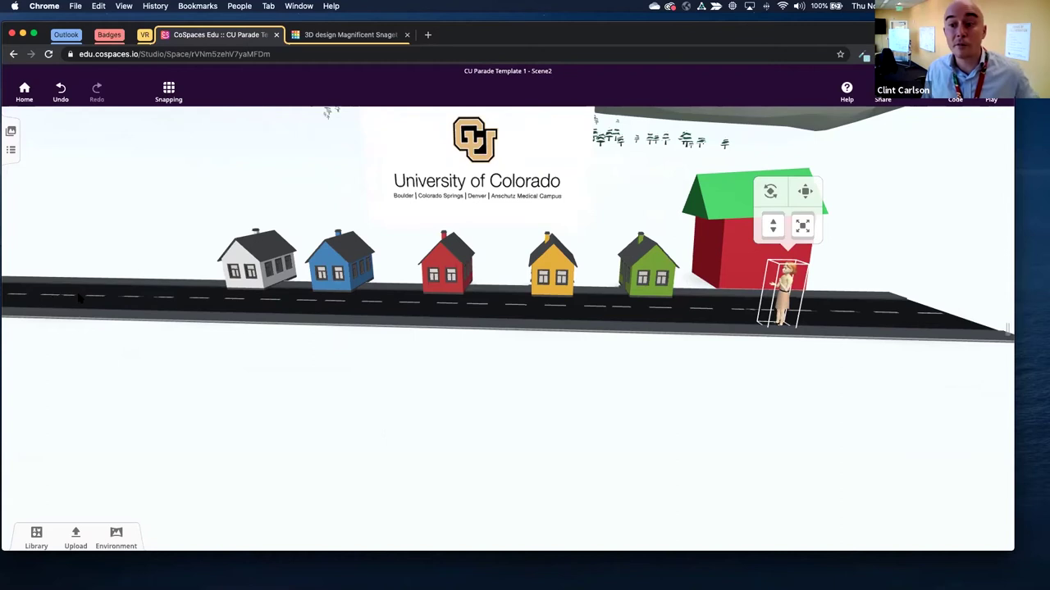
# Enlarge the Fancy girl to slightly taller than the green-roofed red building behind her.
pyautogui.click(755, 394)
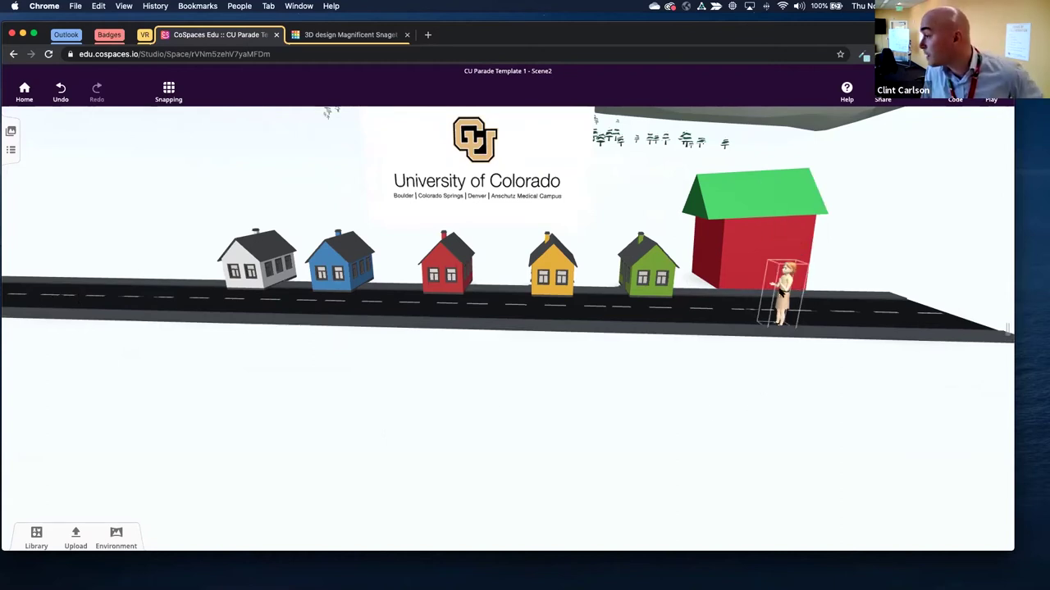
pyautogui.click(782, 296)
pyautogui.moveTo(802, 225); pyautogui.dragTo(597, 417)
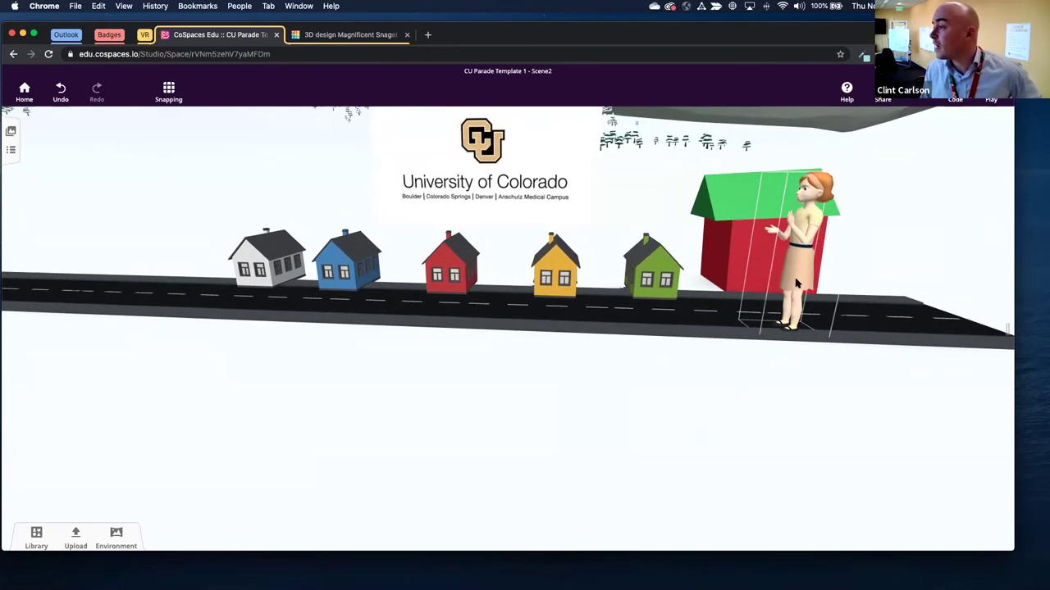
# Give the Fancy girl the Wave action animation, preview it by playing the scene, and return to editing.
pyautogui.click(794, 255)
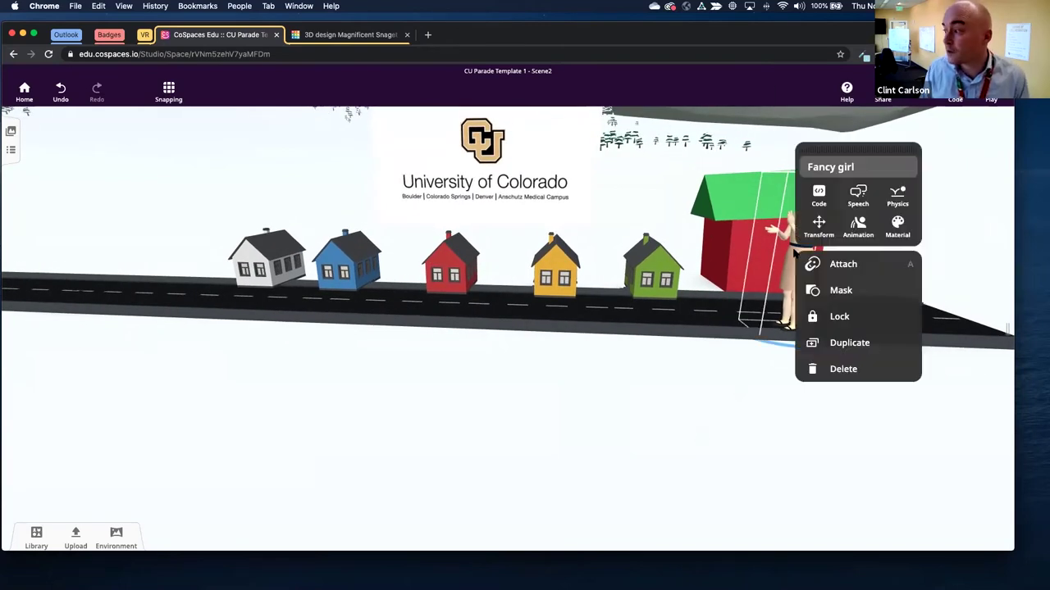
pyautogui.click(858, 227)
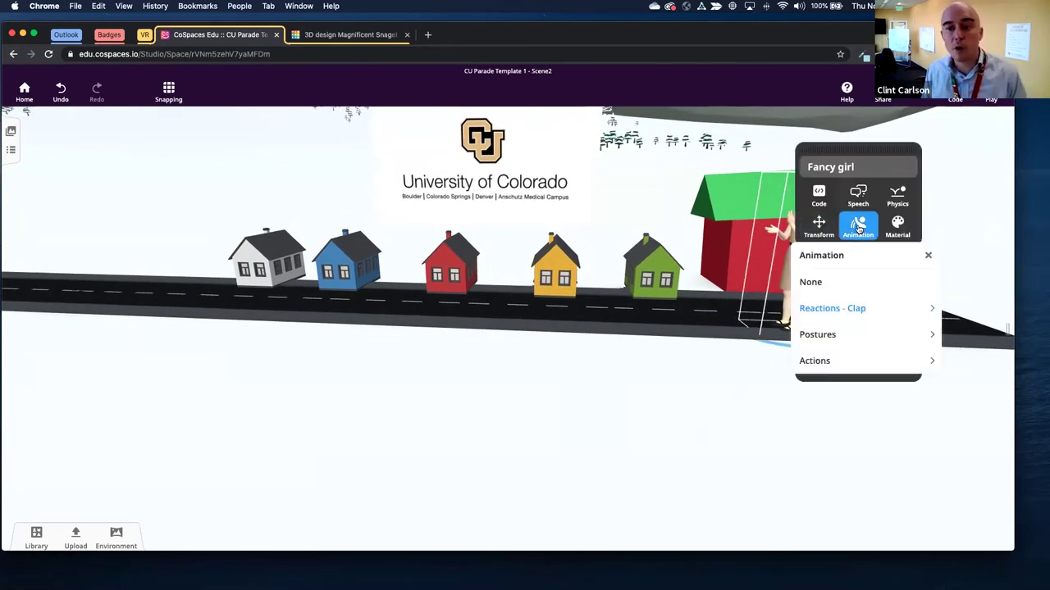
pyautogui.click(822, 360)
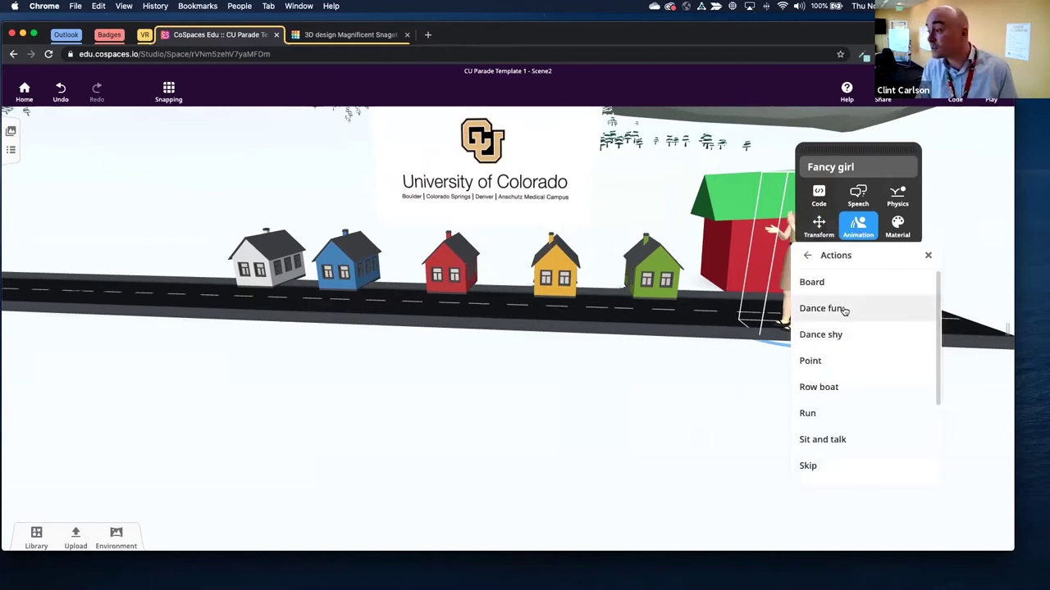
pyautogui.scroll(-3, 848, 394)
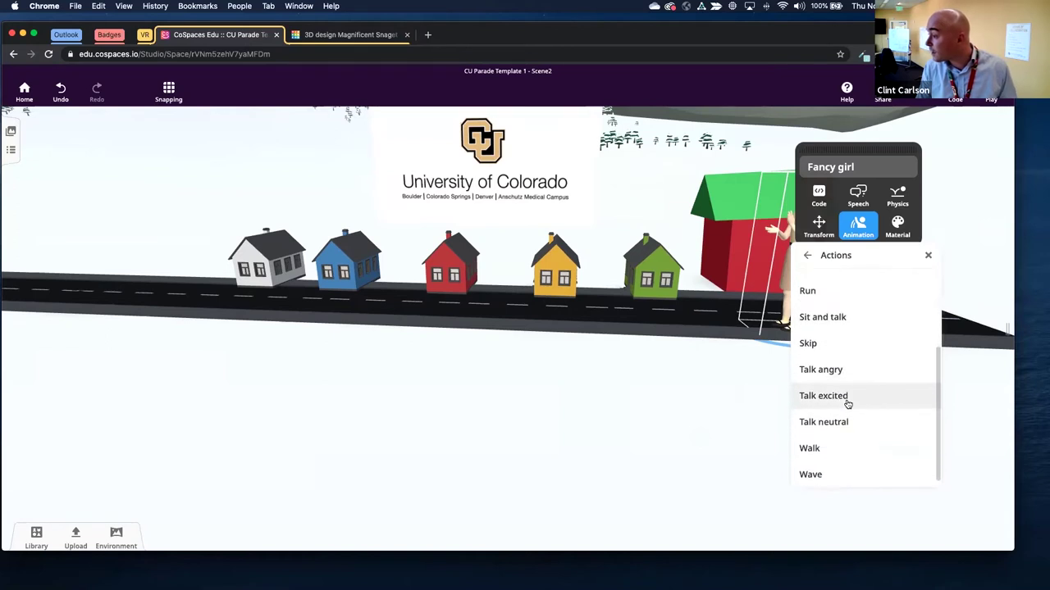
pyautogui.scroll(3, 841, 377)
pyautogui.scroll(-3, 841, 377)
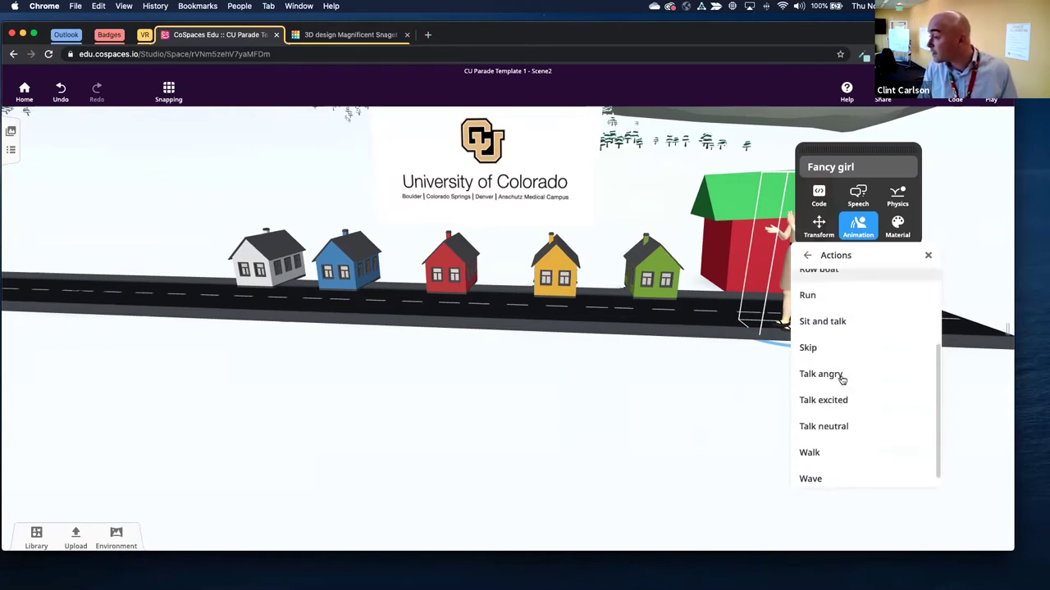
pyautogui.click(820, 474)
pyautogui.click(725, 383)
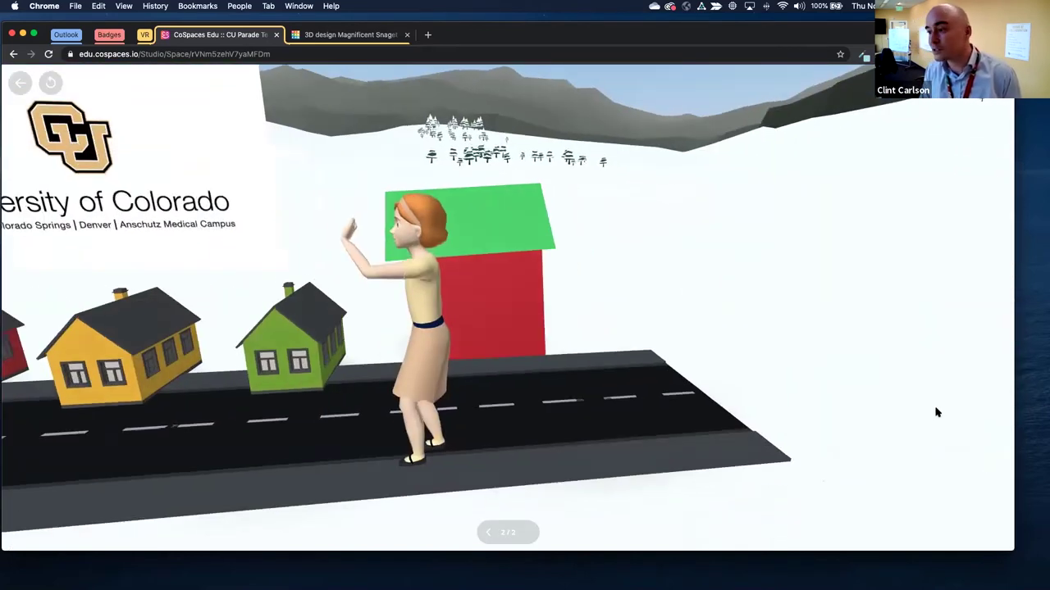
pyautogui.click(20, 82)
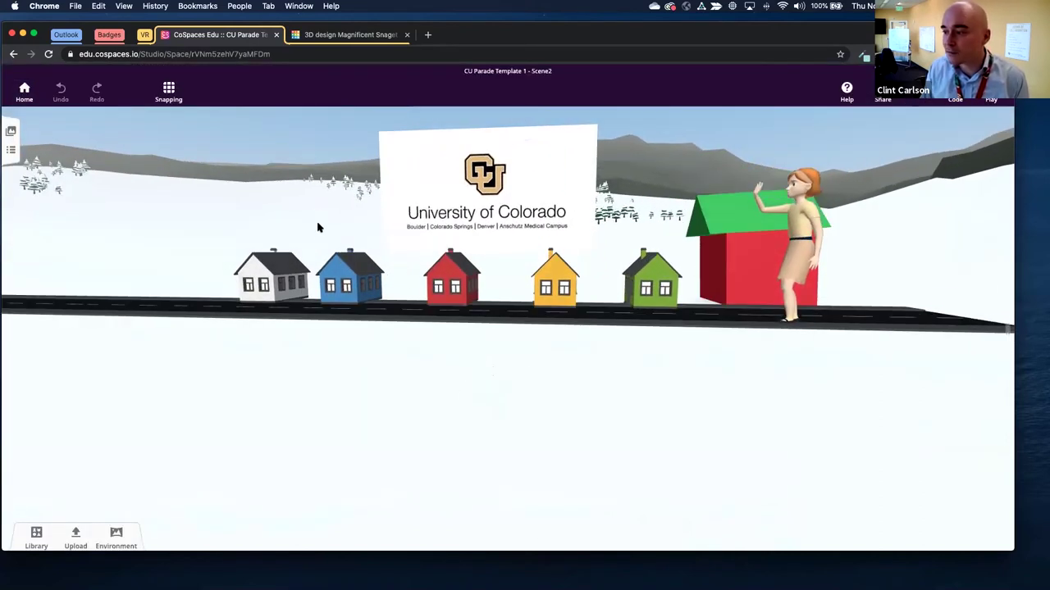
# Enable Use in CoBlocks for the Fancy girl.
pyautogui.moveTo(319, 227); pyautogui.dragTo(318, 234)
pyautogui.moveTo(361, 369); pyautogui.dragTo(363, 372)
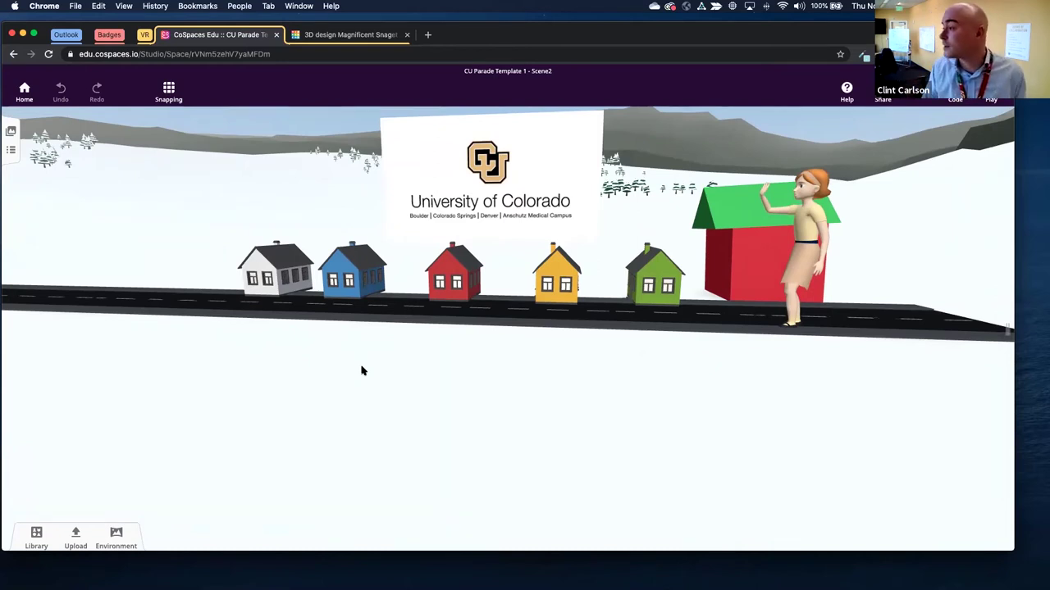
pyautogui.moveTo(629, 413); pyautogui.dragTo(738, 328)
pyautogui.click(787, 242)
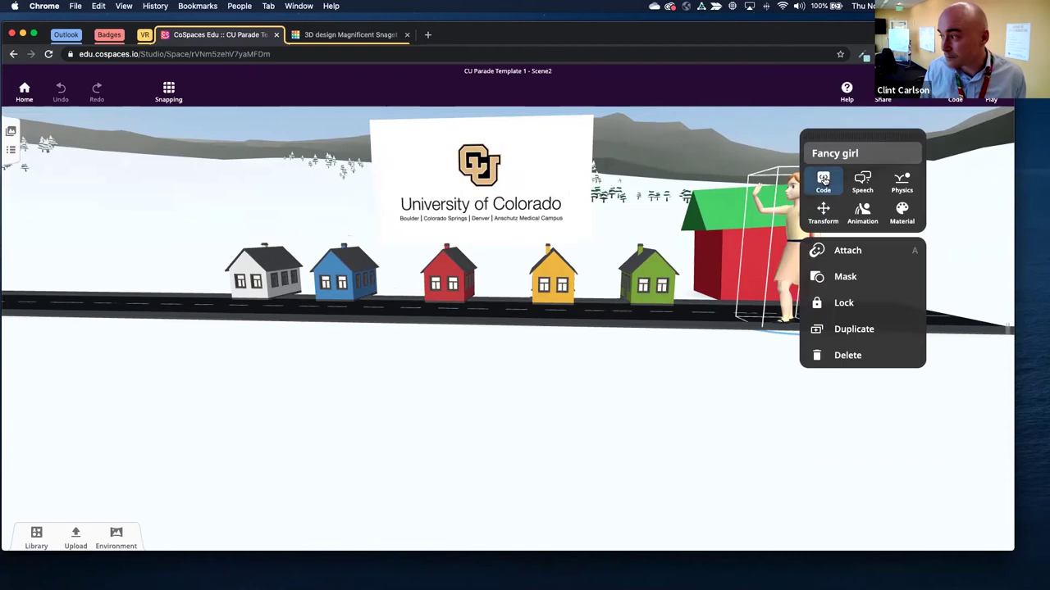
pyautogui.click(824, 180)
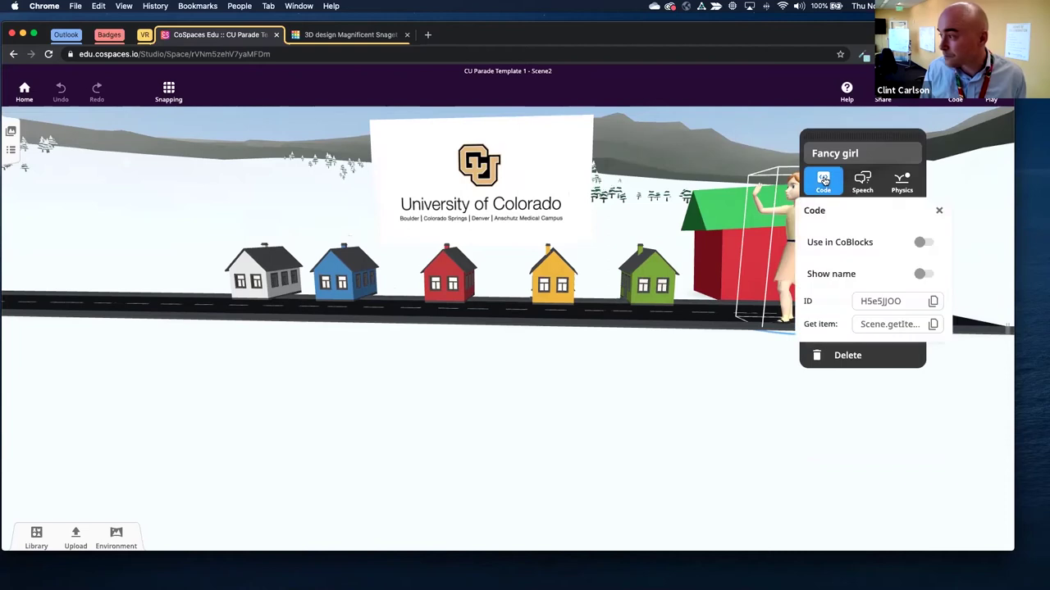
pyautogui.click(924, 243)
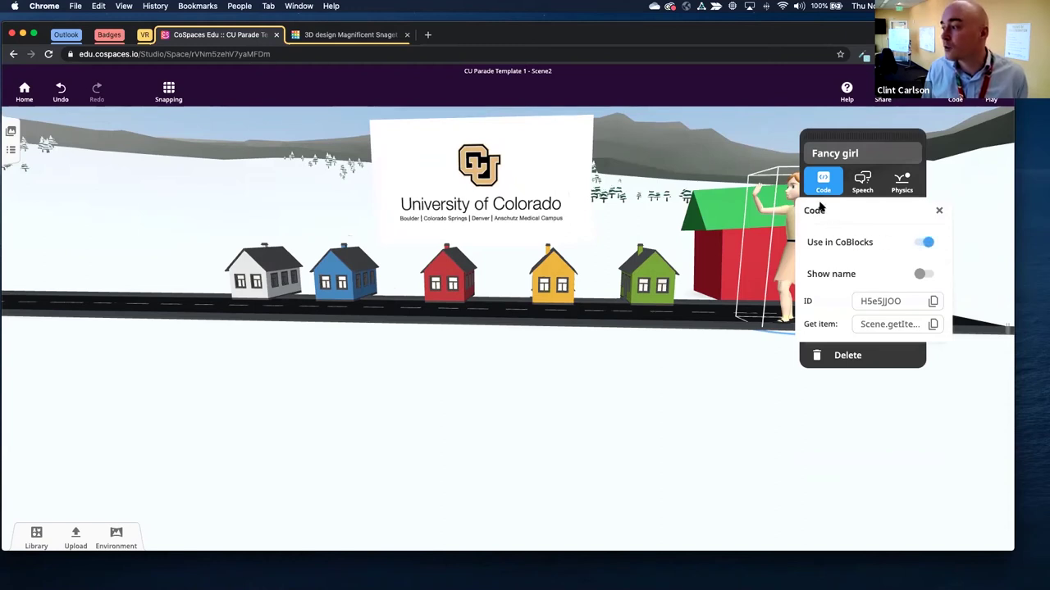
pyautogui.click(940, 211)
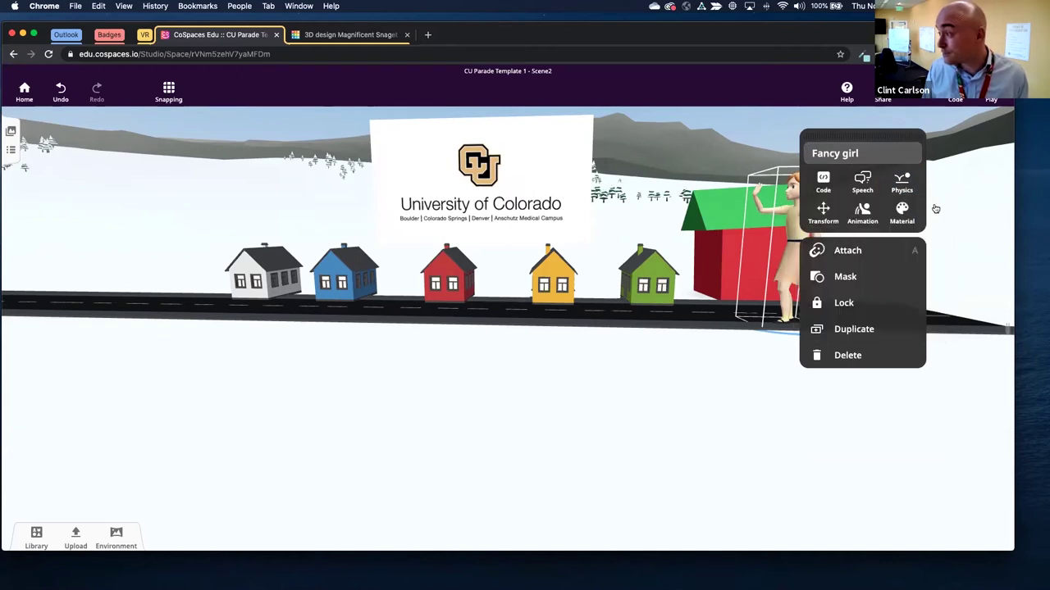
# Rename the Fancy girl as "Parade Girl".
pyautogui.click(849, 154)
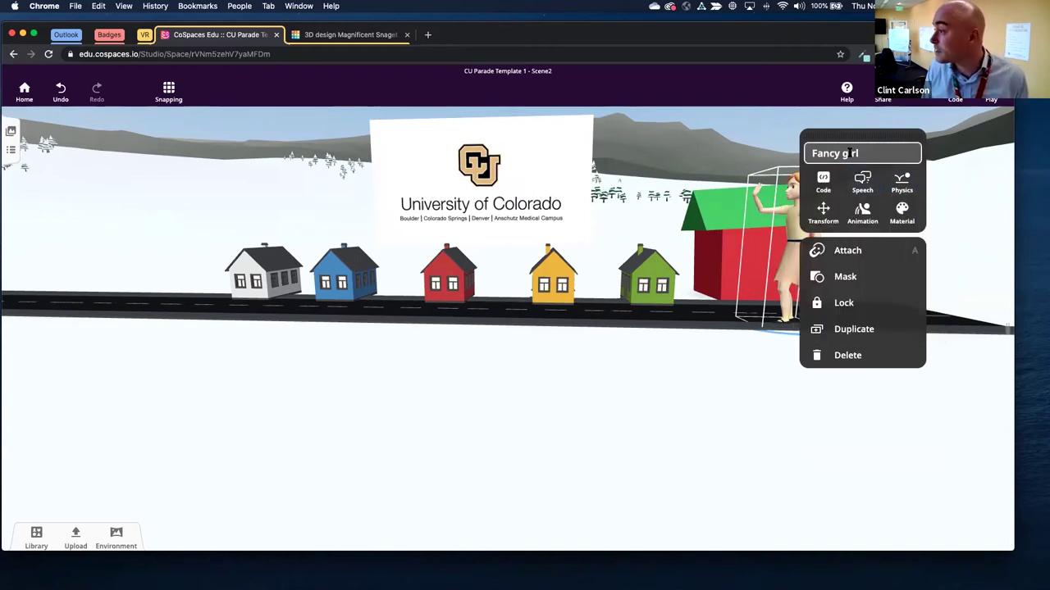
pyautogui.tripleClick(808, 153)
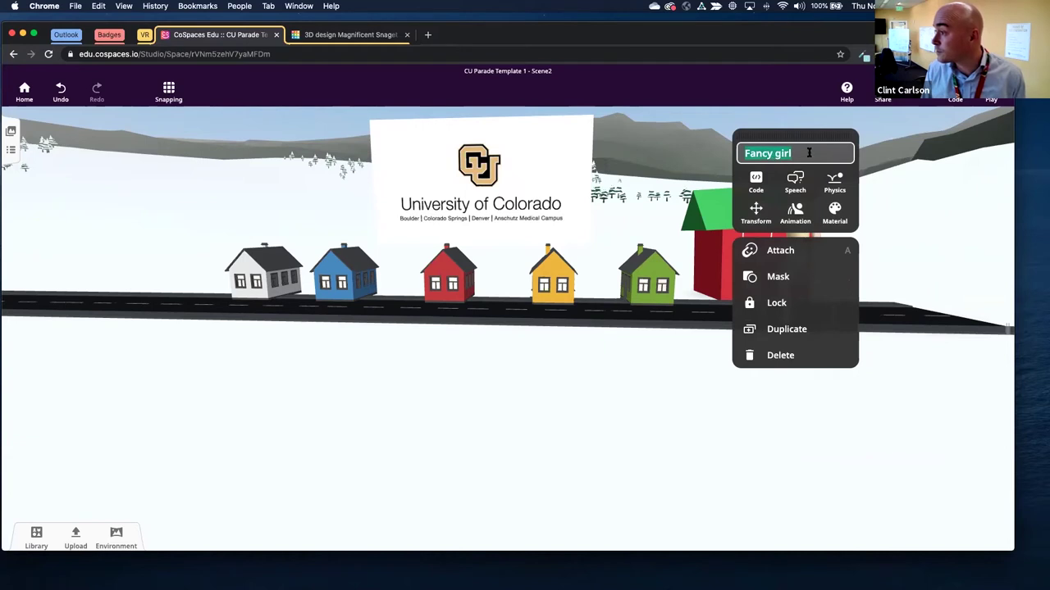
pyautogui.write('Parade Girl')
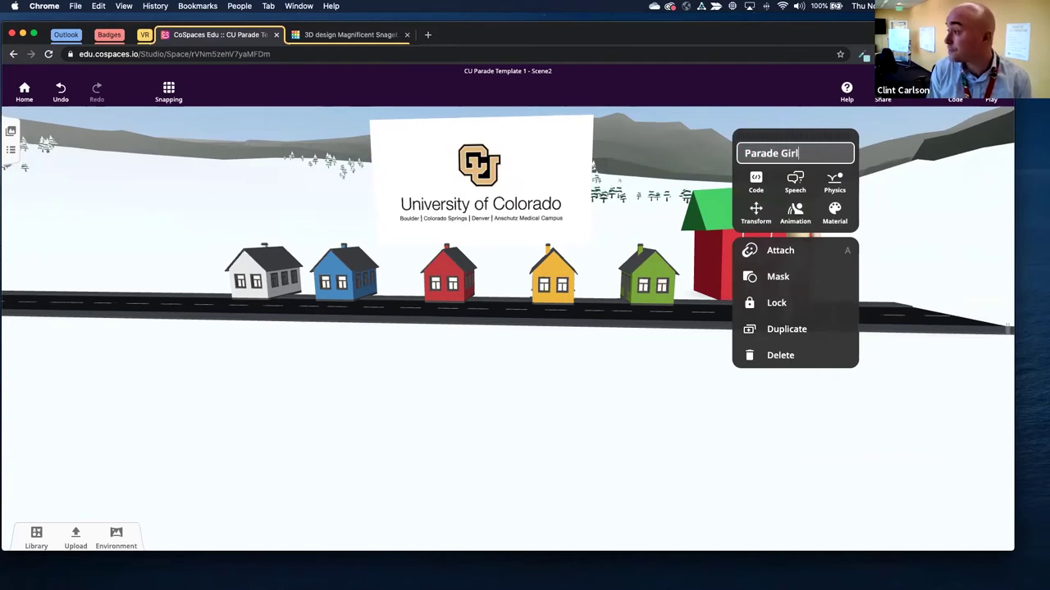
pyautogui.click(699, 376)
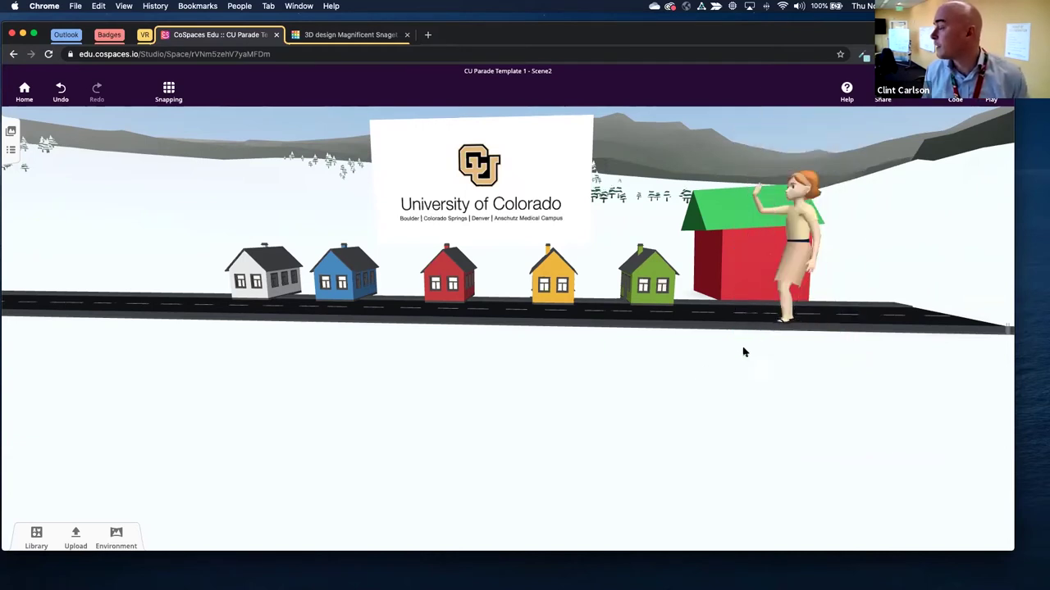
# Review the code settings of Parade Girl, including Use in CoBlocks, and close them.
pyautogui.click(809, 255)
pyautogui.rightClick(808, 255)
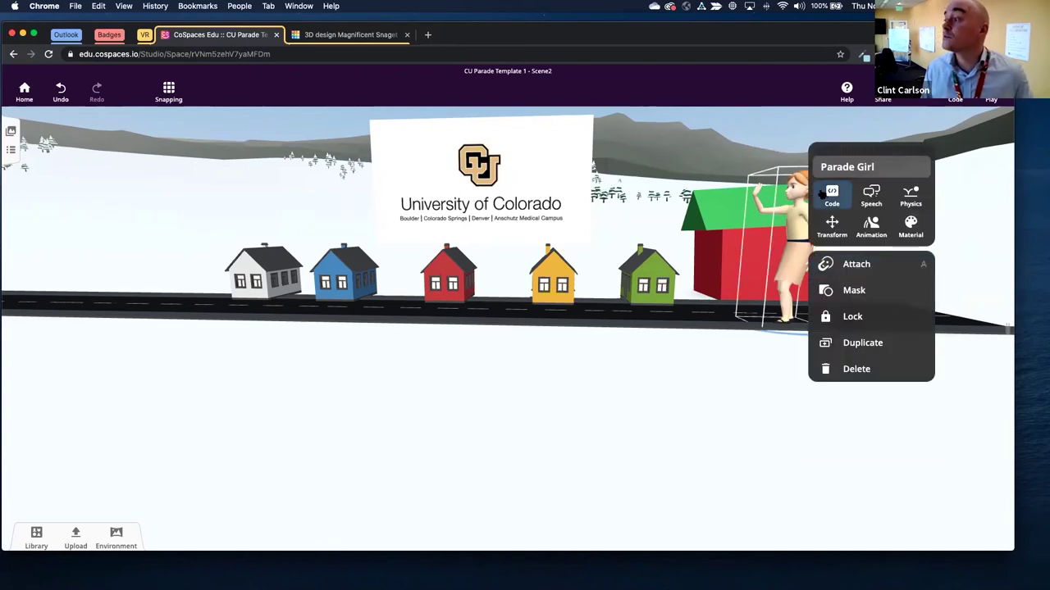
pyautogui.click(831, 195)
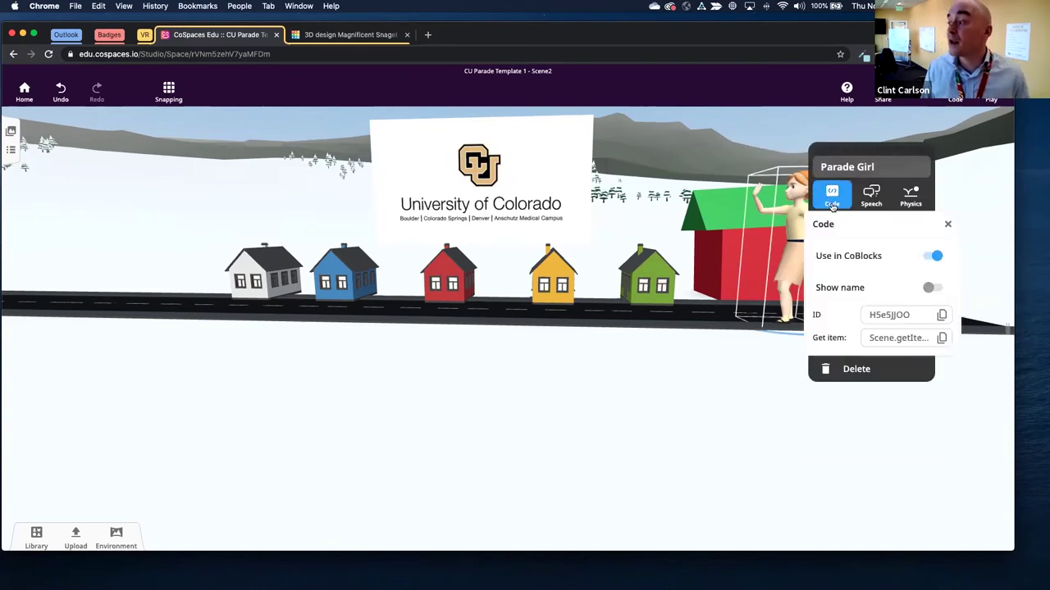
pyautogui.click(950, 224)
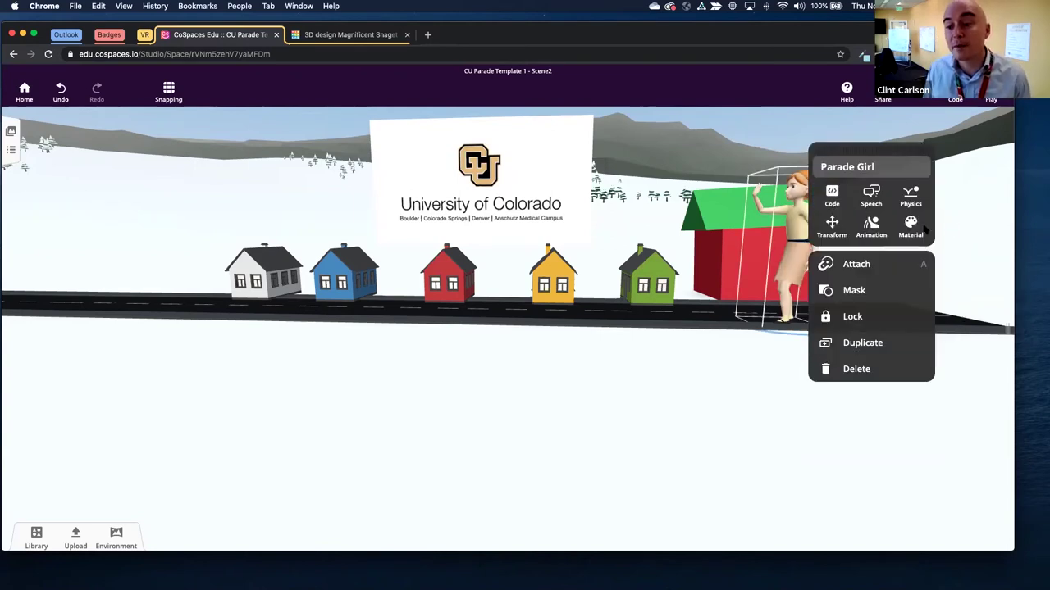
pyautogui.click(685, 380)
# Open the scene's CoBlocks script and delete all wait and set scale blocks under When Play clicked.
pyautogui.moveTo(766, 373); pyautogui.dragTo(830, 375)
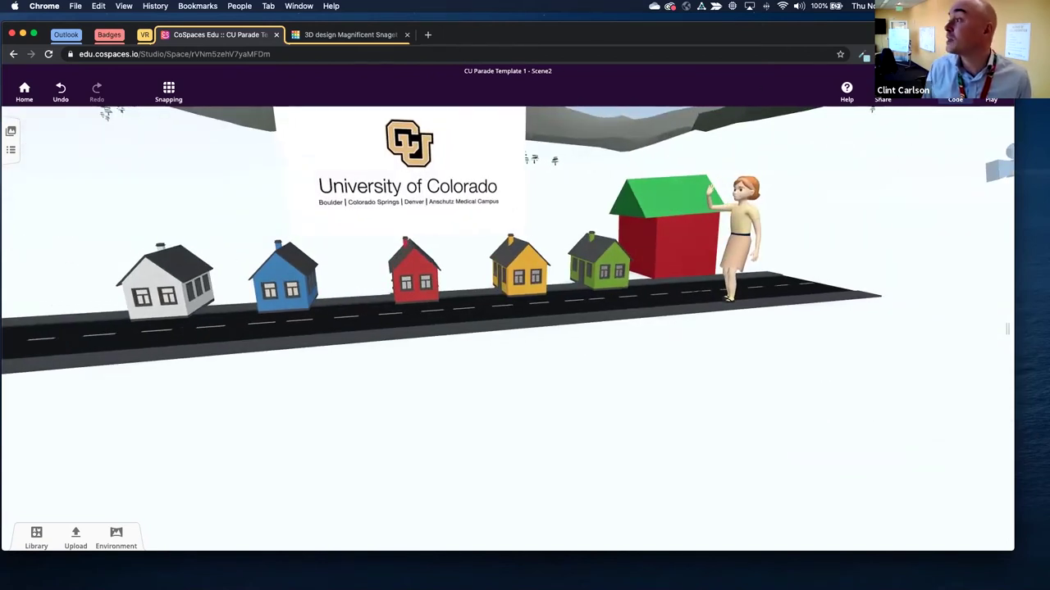
pyautogui.click(956, 100)
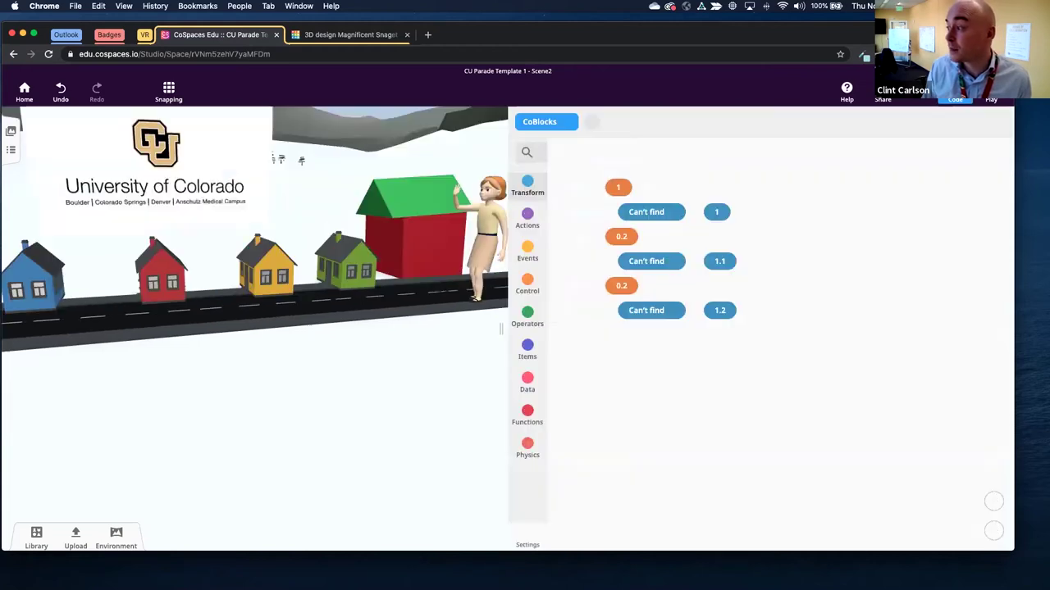
pyautogui.moveTo(703, 386); pyautogui.dragTo(590, 188)
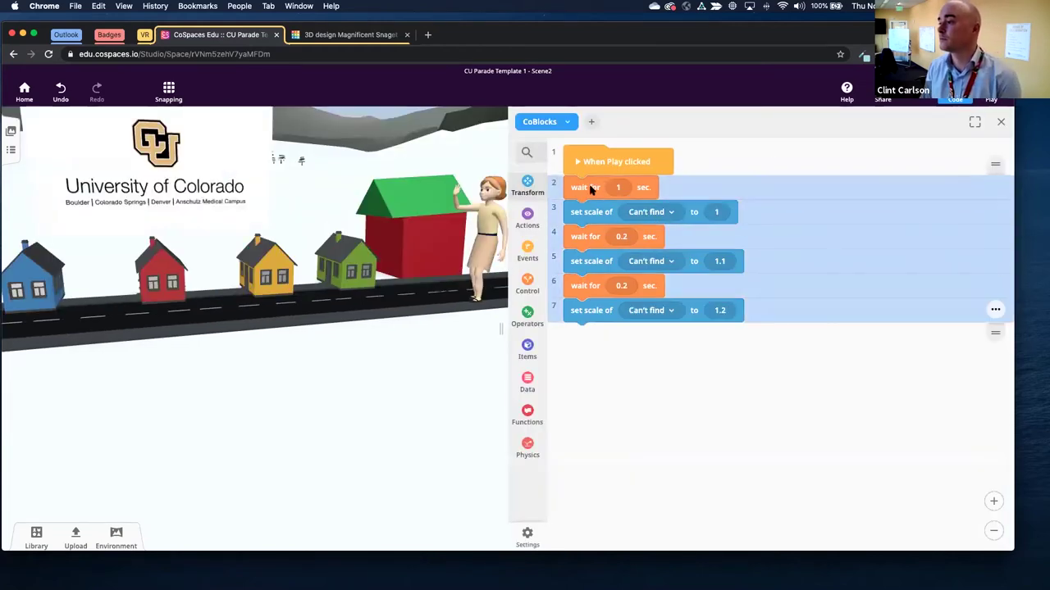
pyautogui.press('Delete')
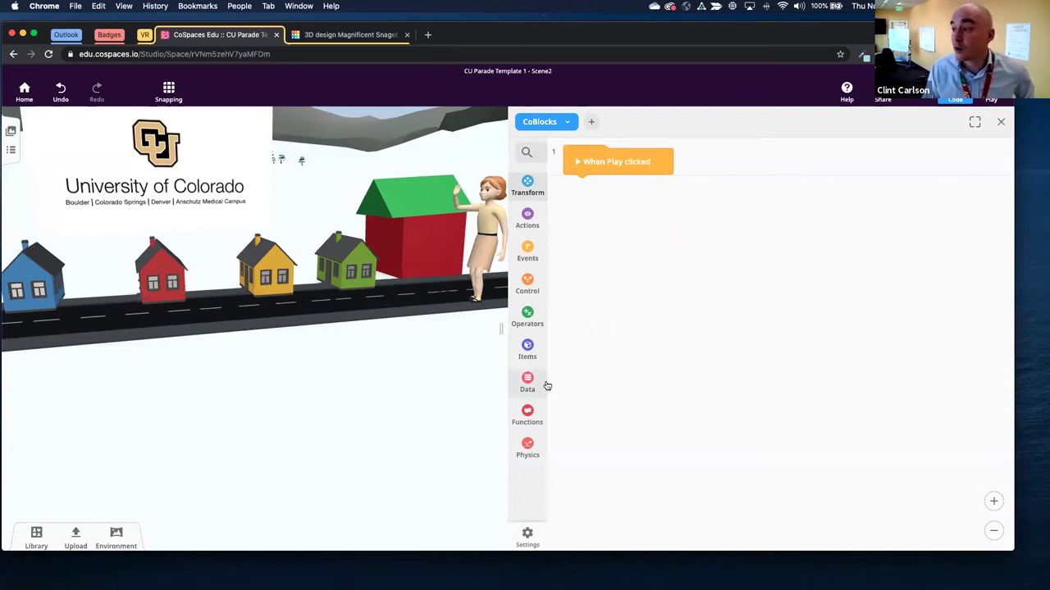
pyautogui.click(566, 123)
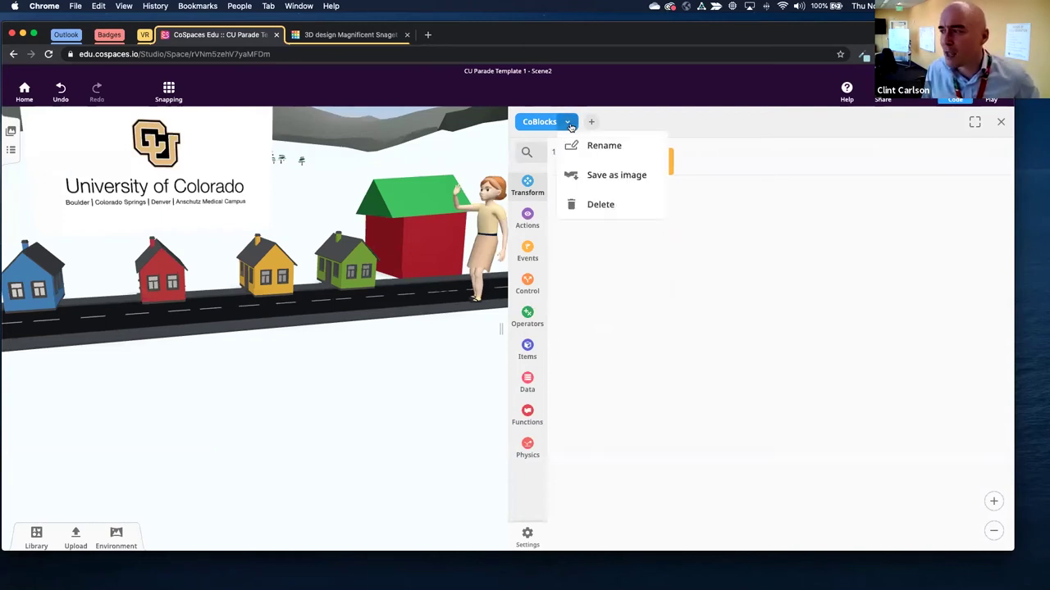
pyautogui.click(754, 267)
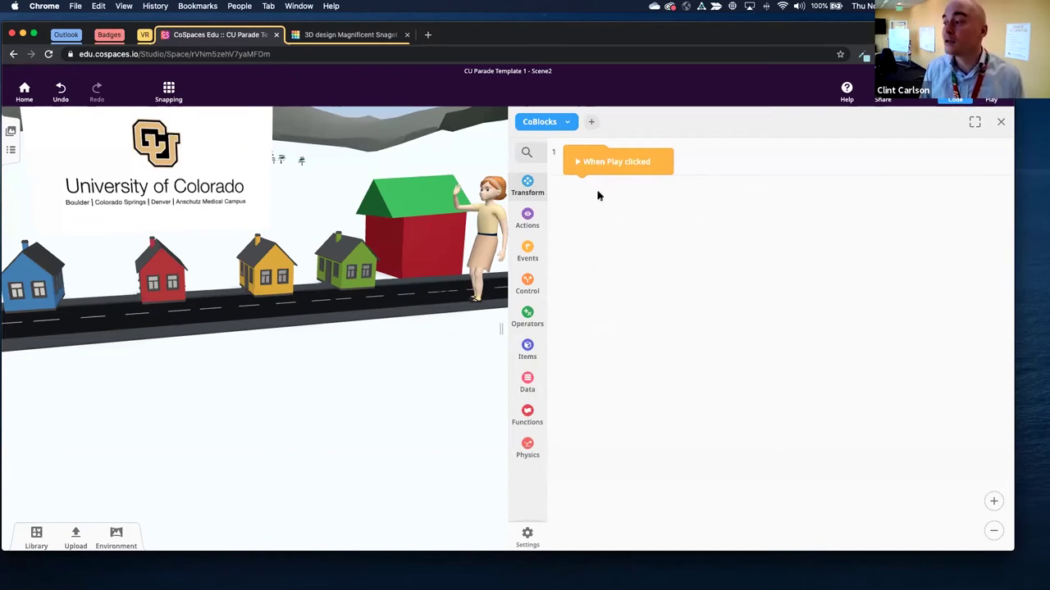
# Add a block under When Play clicked that moves Parade Girl 10 meters forward in 5 seconds, and preview it in the scene.
pyautogui.click(539, 152)
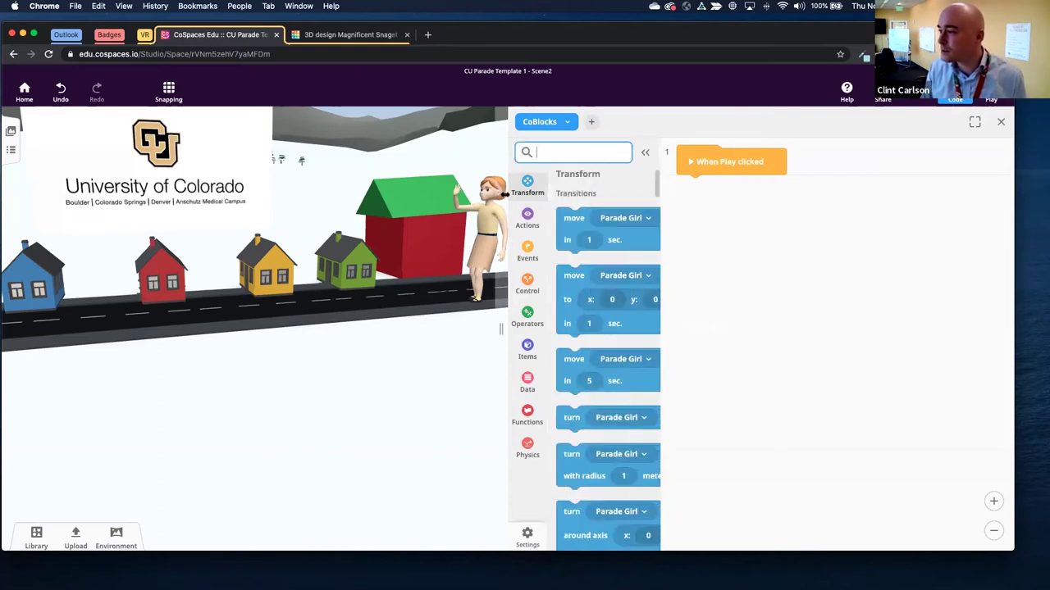
pyautogui.moveTo(501, 256); pyautogui.dragTo(293, 254)
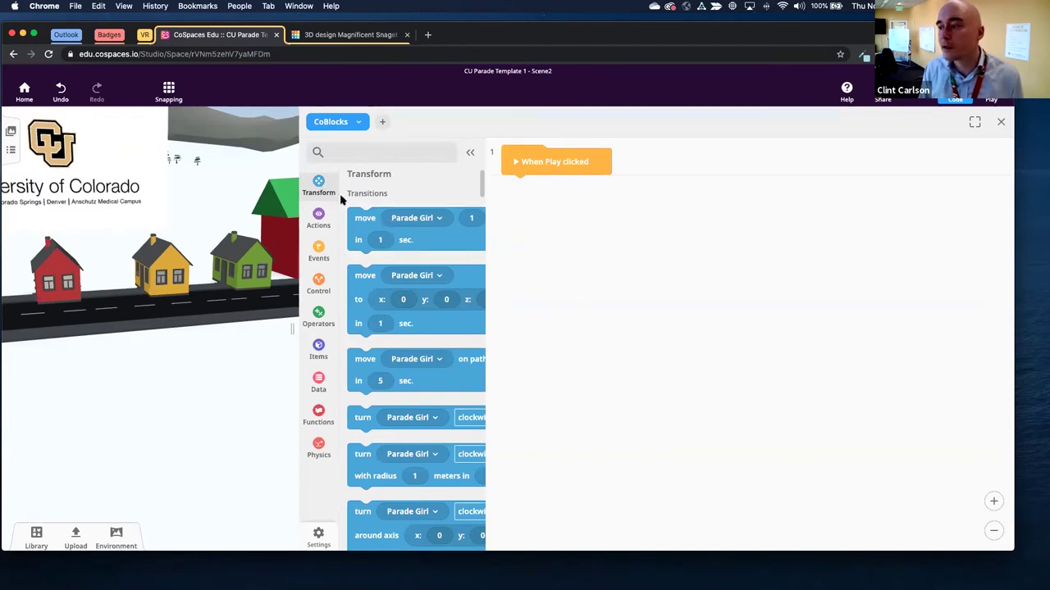
pyautogui.moveTo(396, 216); pyautogui.dragTo(527, 194)
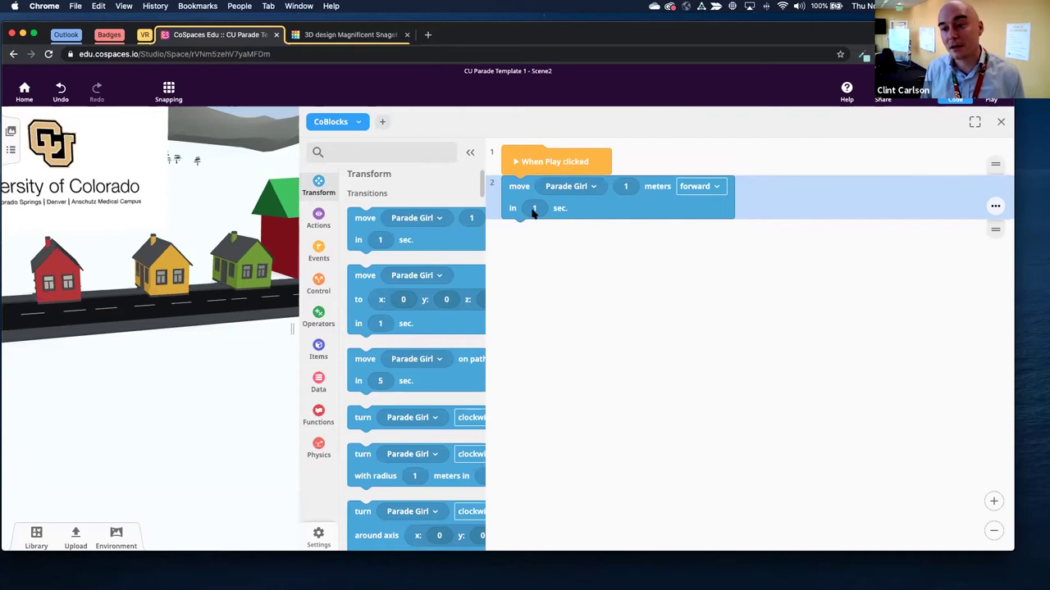
pyautogui.click(628, 186)
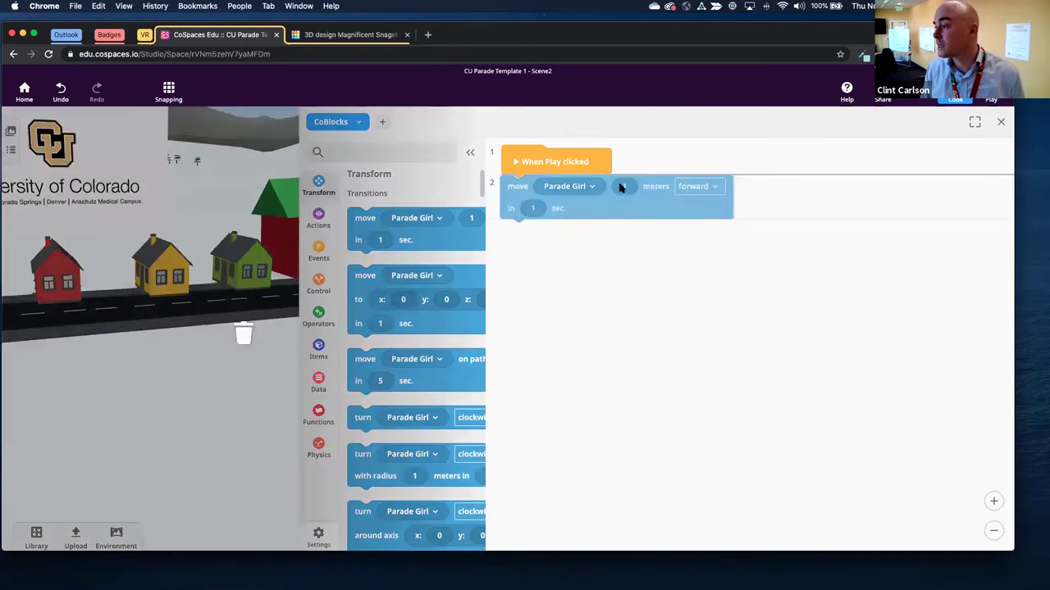
pyautogui.write('0')
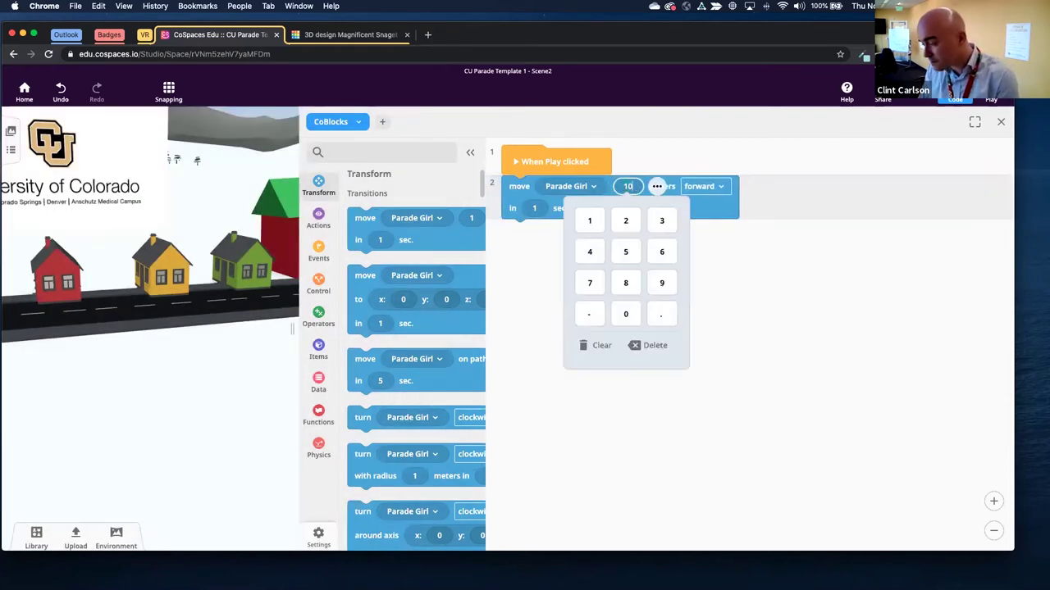
pyautogui.click(783, 273)
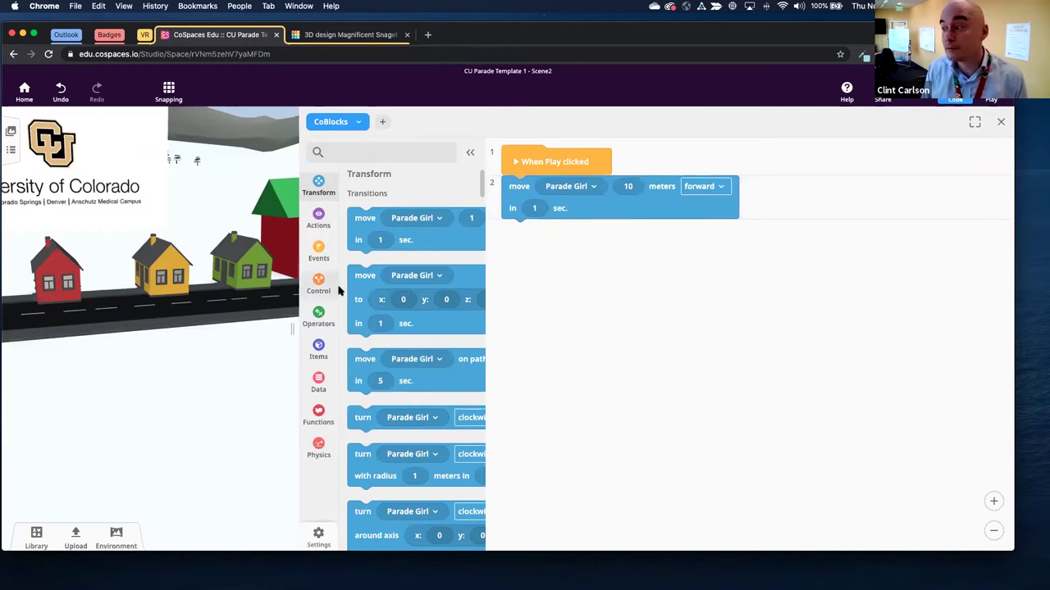
pyautogui.click(592, 187)
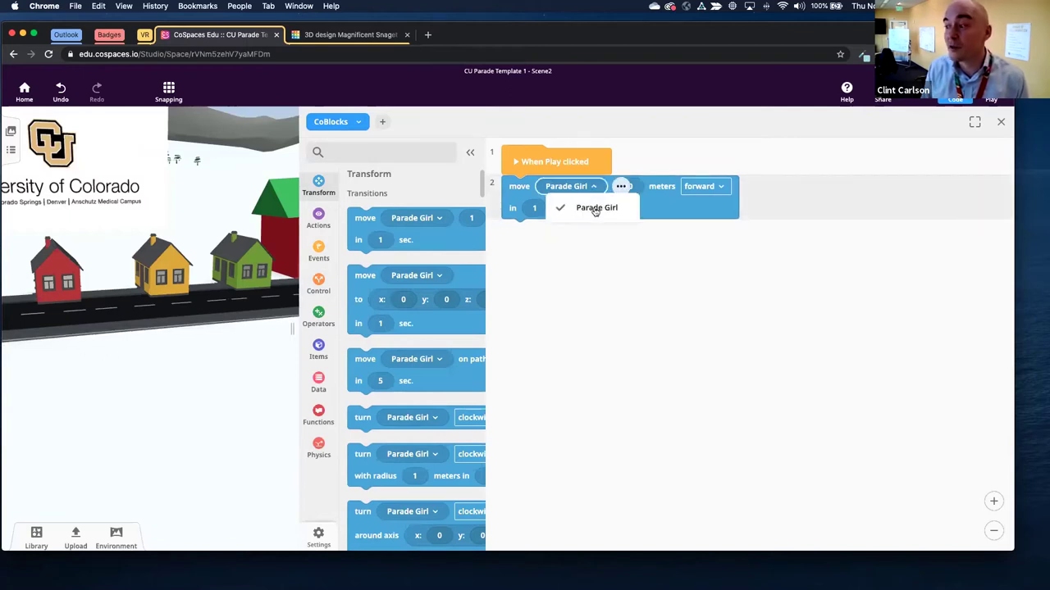
pyautogui.click(592, 210)
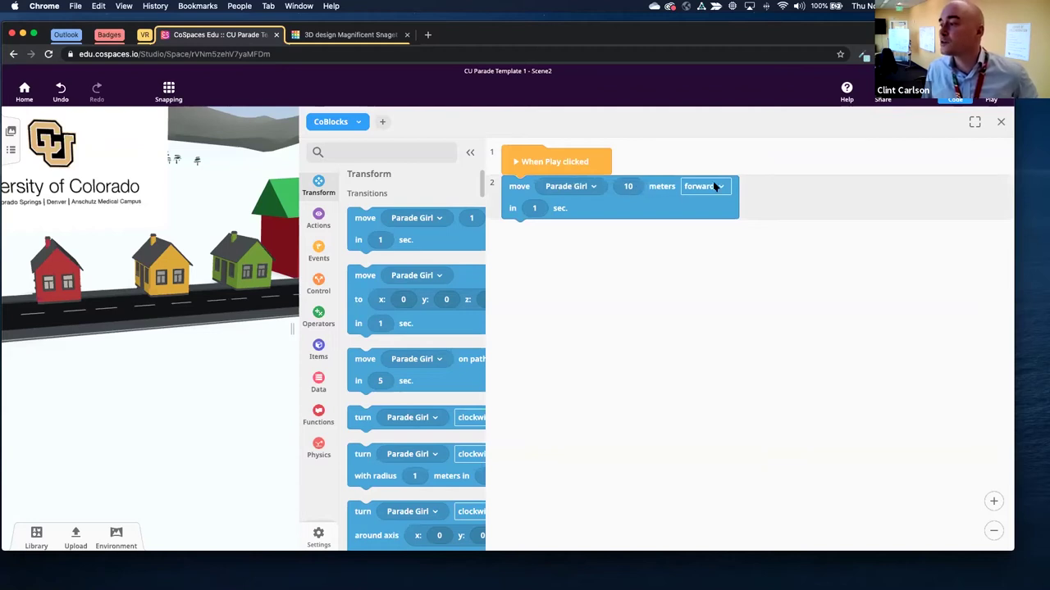
pyautogui.click(534, 209)
pyautogui.write('5')
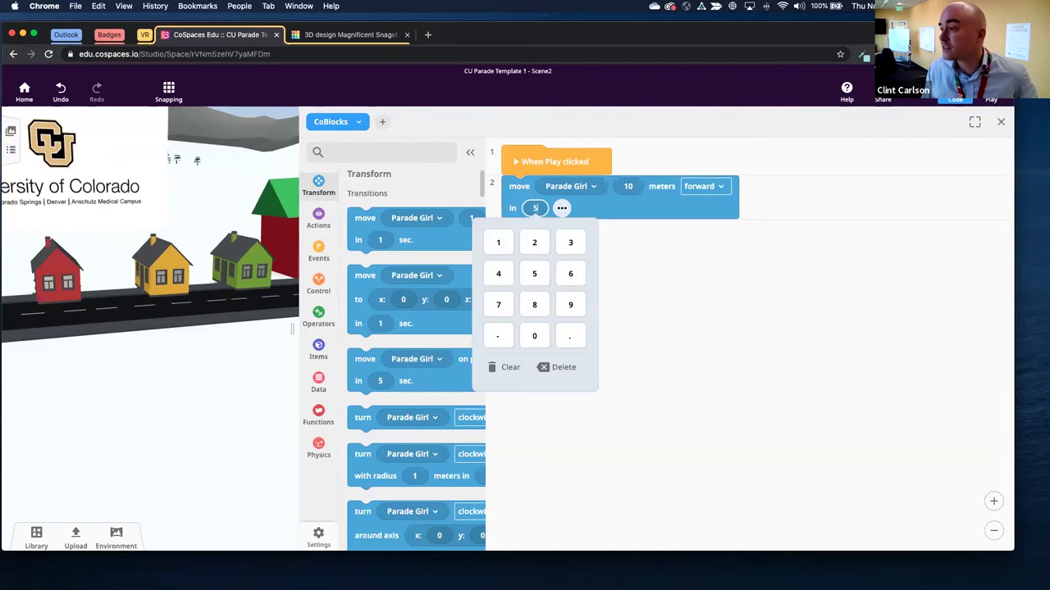
pyautogui.click(629, 265)
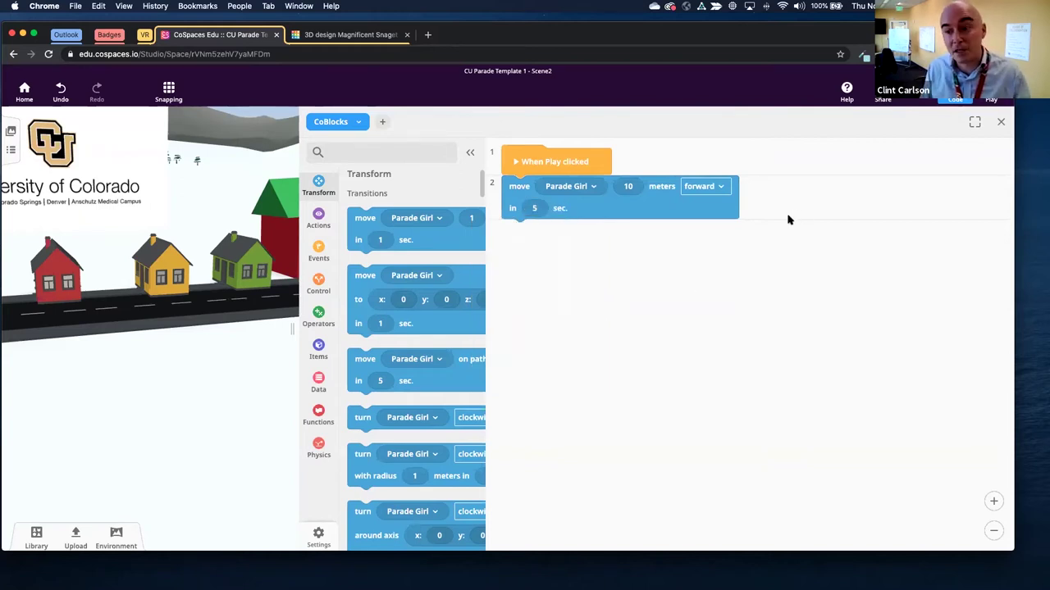
pyautogui.click(992, 94)
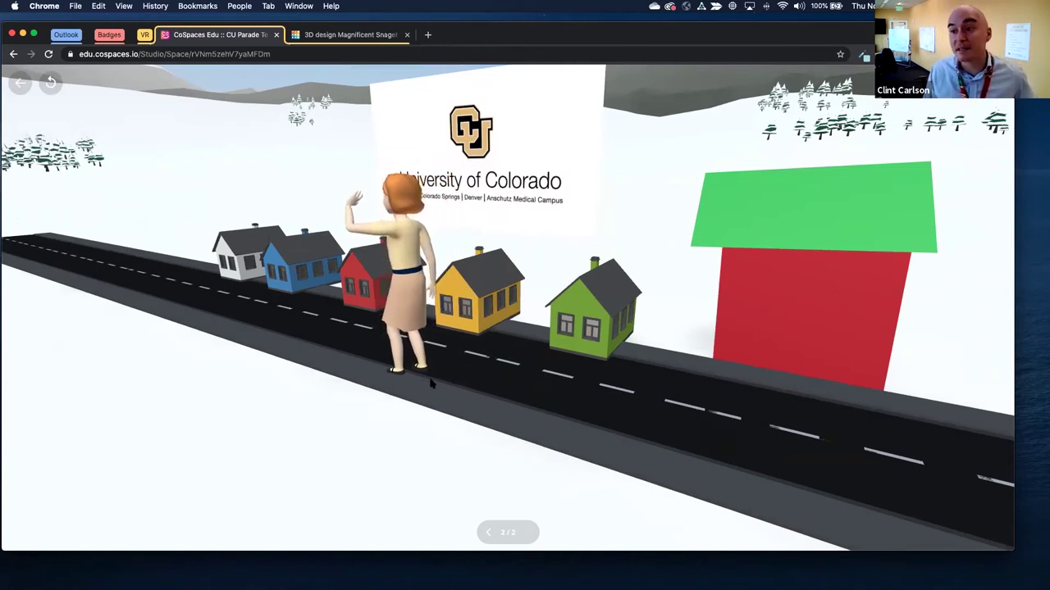
pyautogui.click(26, 87)
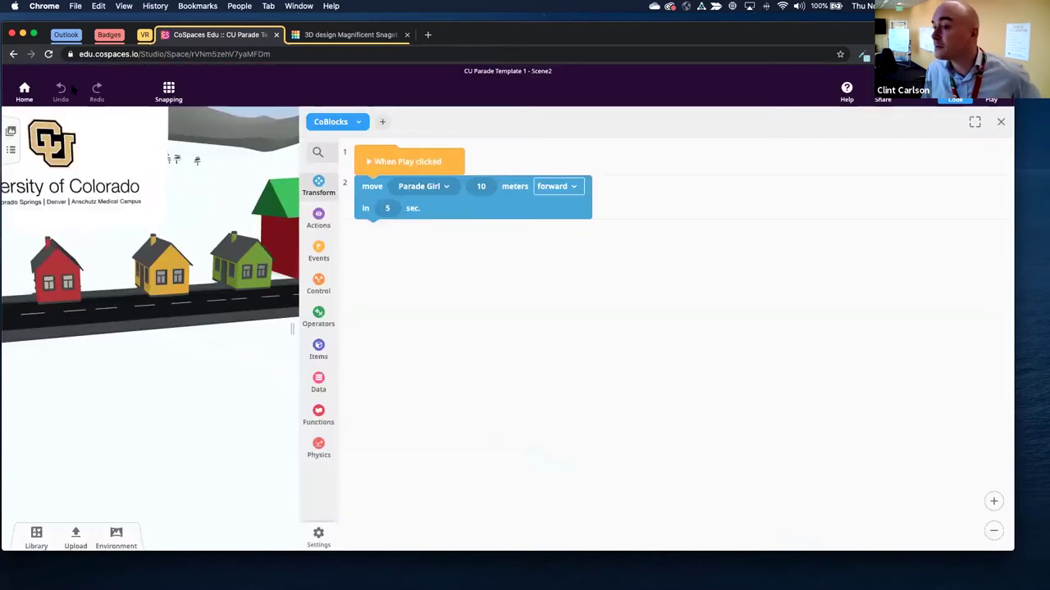
# Set Parade Girl's move distance to 50 meters and preview the scene again.
pyautogui.click(482, 186)
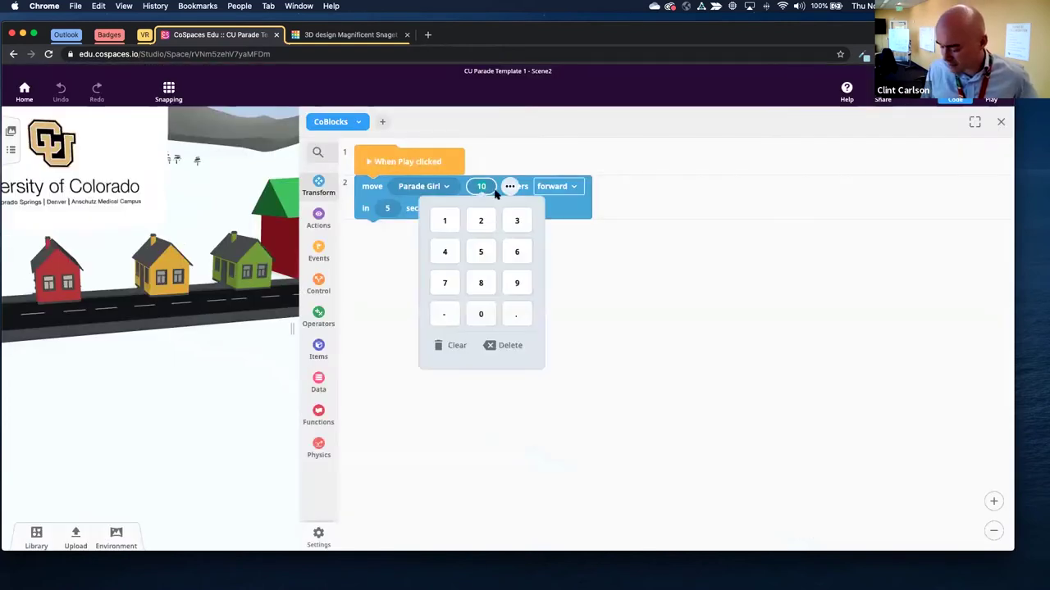
pyautogui.click(692, 272)
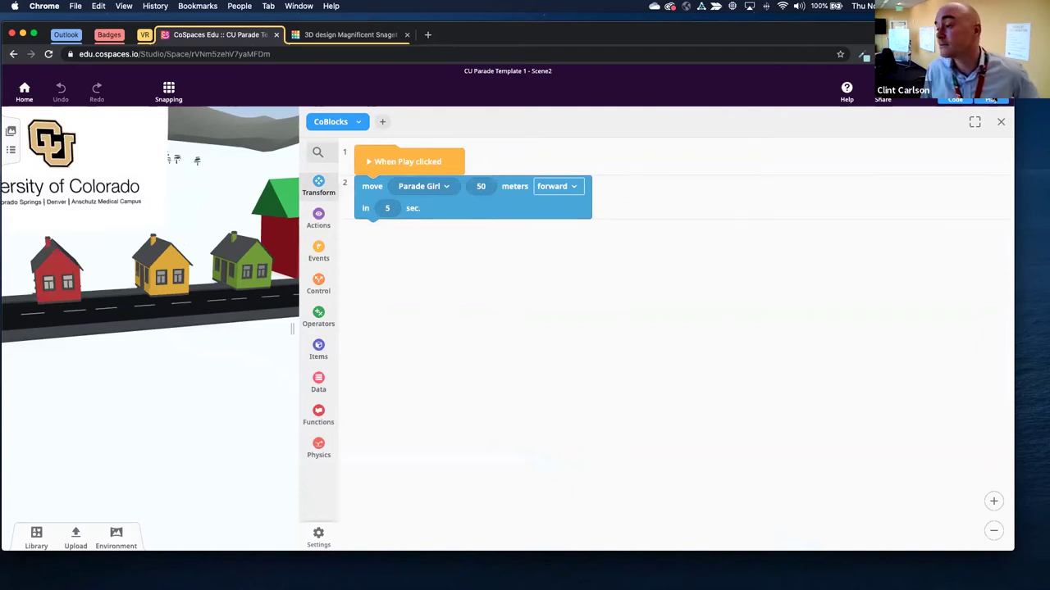
pyautogui.click(991, 99)
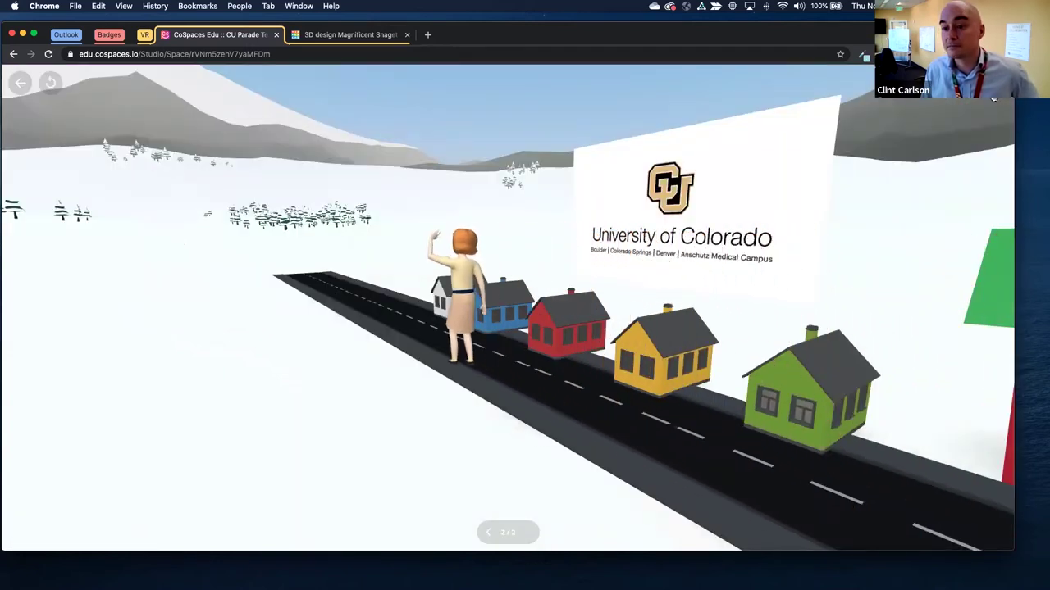
pyautogui.click(18, 86)
# Set the duration of Parade Girl's move to 15 seconds, play the scene and return to editing.
pyautogui.click(387, 210)
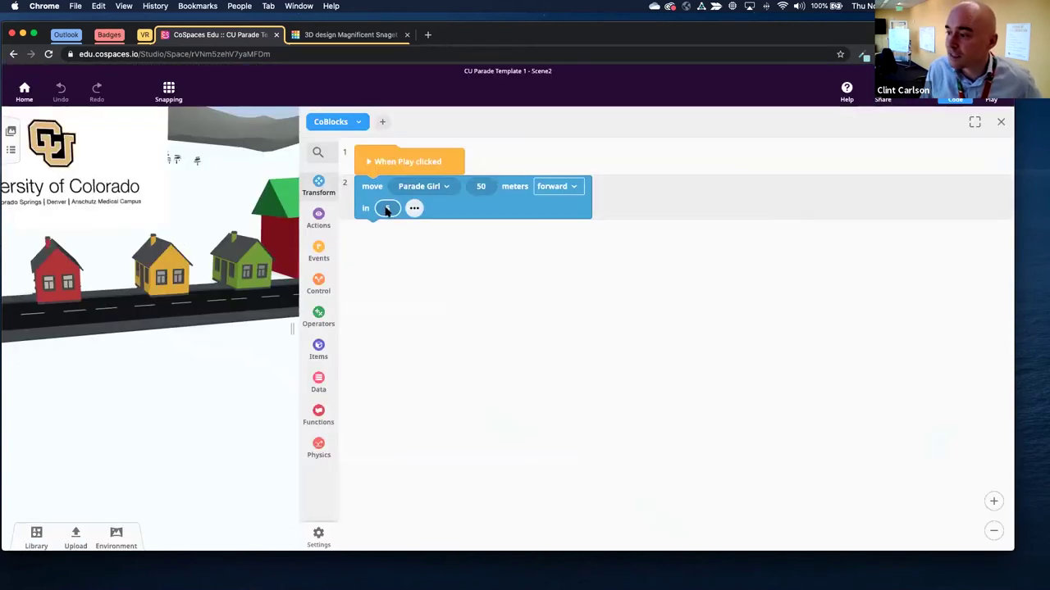
pyautogui.click(387, 209)
pyautogui.write('15')
pyautogui.click(631, 300)
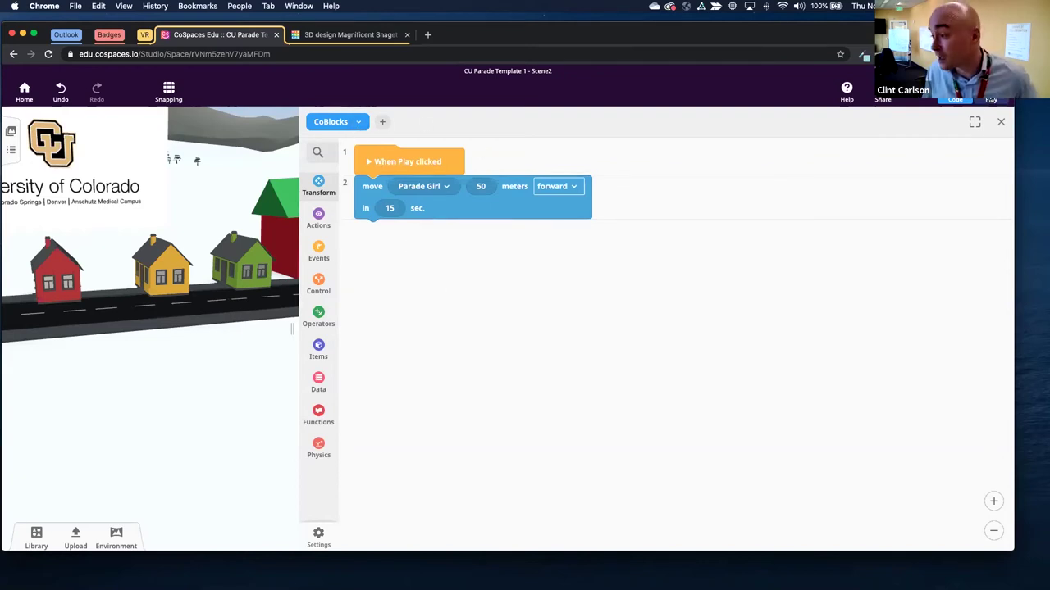
pyautogui.click(990, 95)
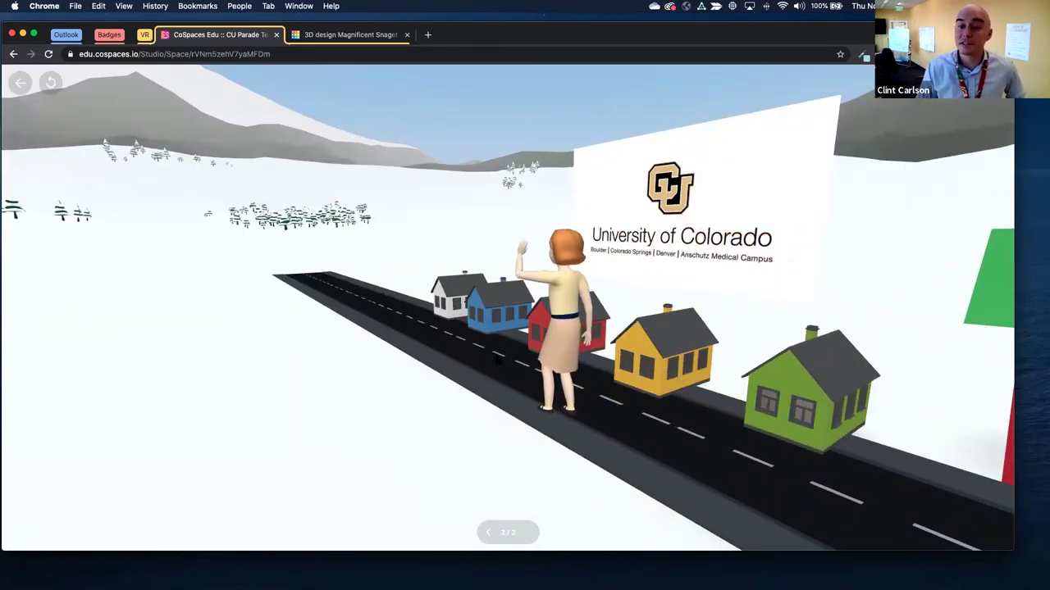
pyautogui.click(18, 86)
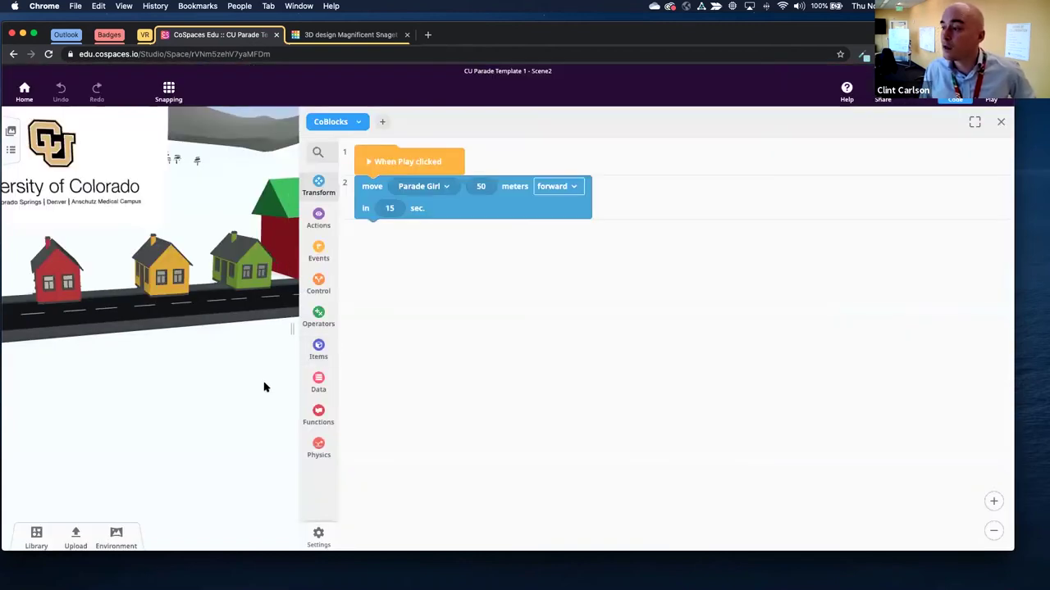
# Close the CoBlocks editor and leave the scene for the Classes overview.
pyautogui.click(1001, 122)
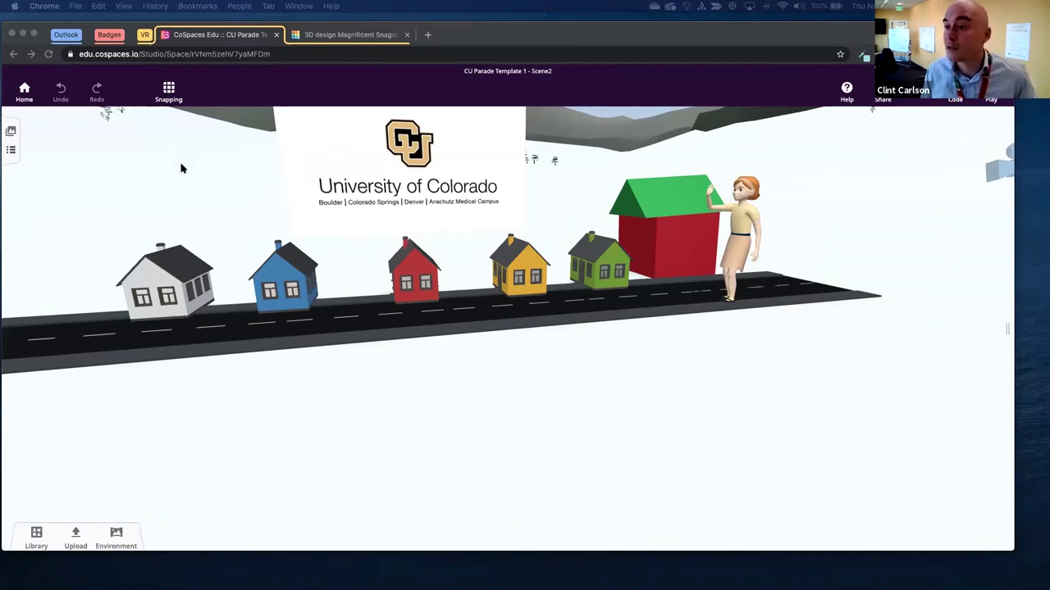
pyautogui.click(154, 139)
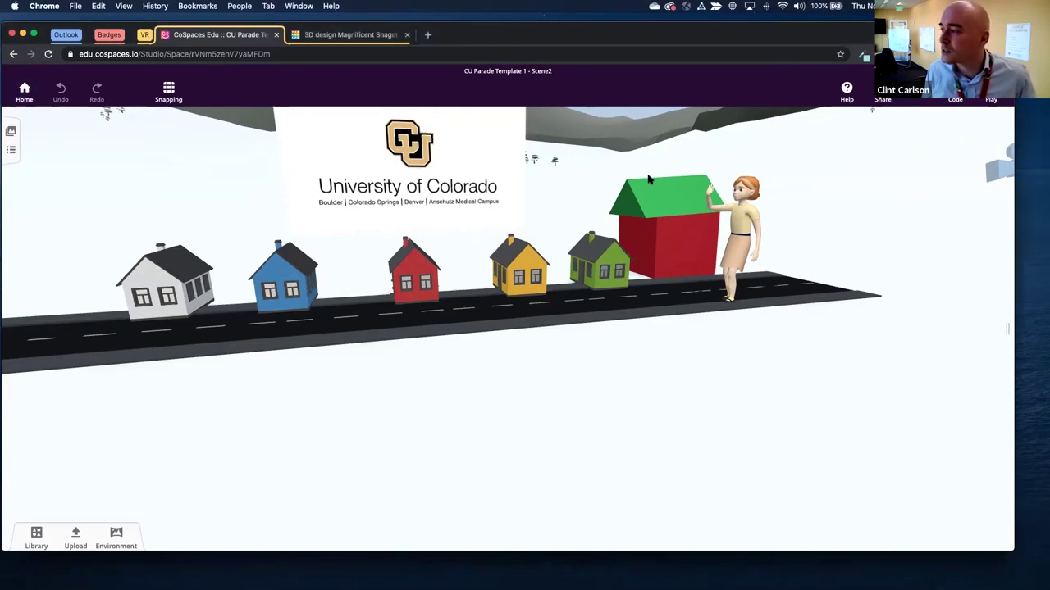
pyautogui.click(23, 91)
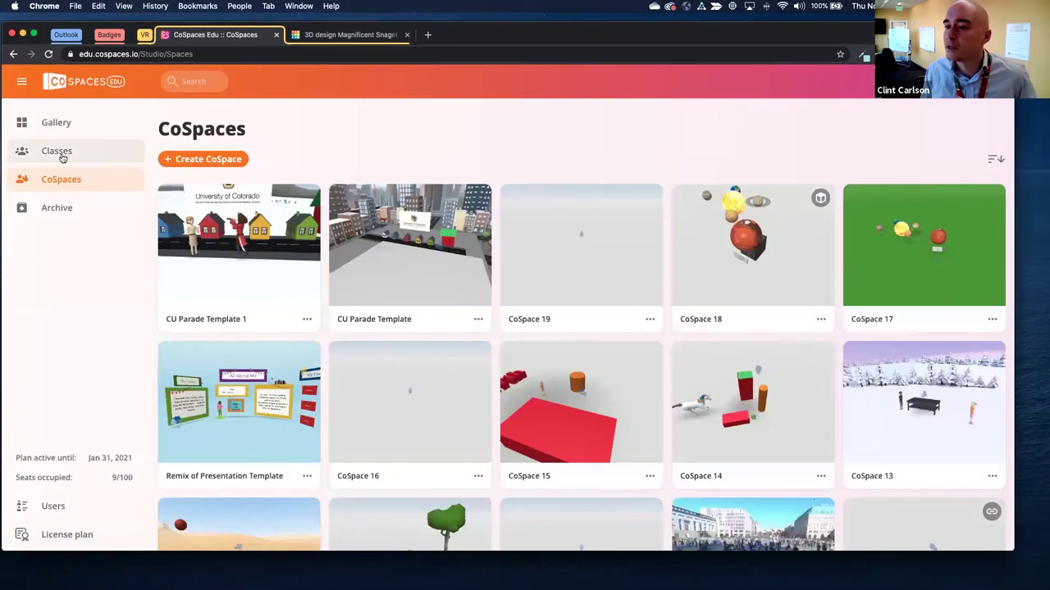
pyautogui.click(62, 153)
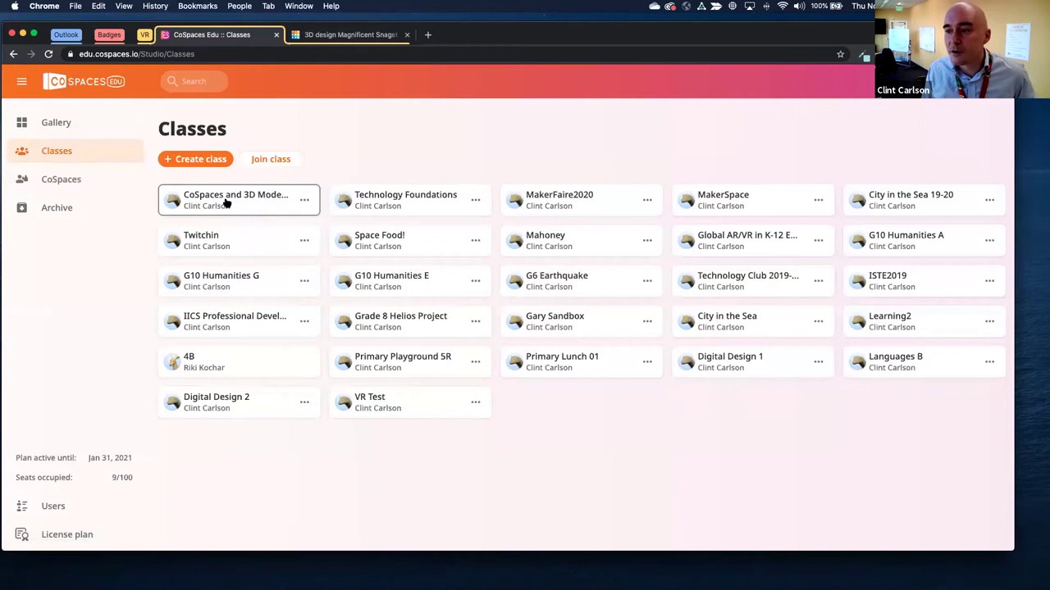
# Create a class named "asdf" and dismiss the Add students dialog.
pyautogui.click(191, 160)
pyautogui.write('asdf')
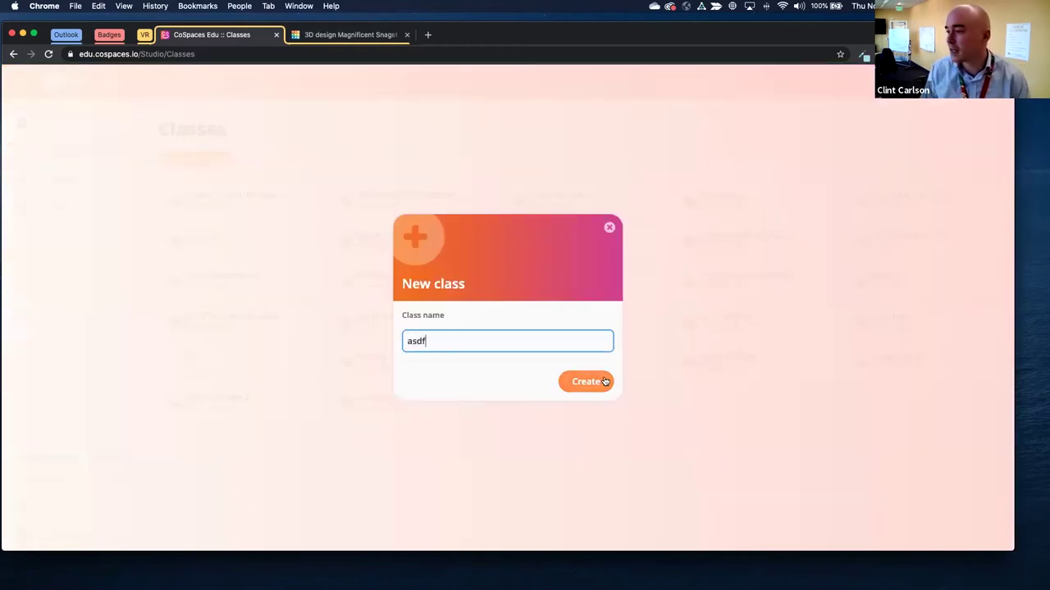
pyautogui.press('Return')
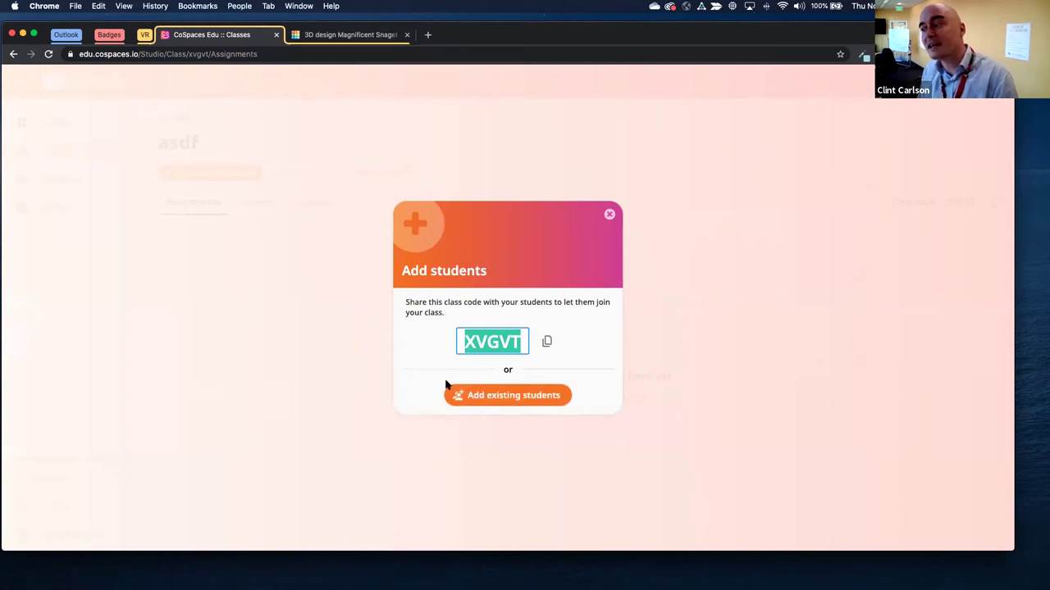
pyautogui.click(610, 215)
# Draft an assignment titled "sadfa" with instructions "adfgdafg" for class asdf, continue to the recipient choice and close it without assigning.
pyautogui.click(198, 172)
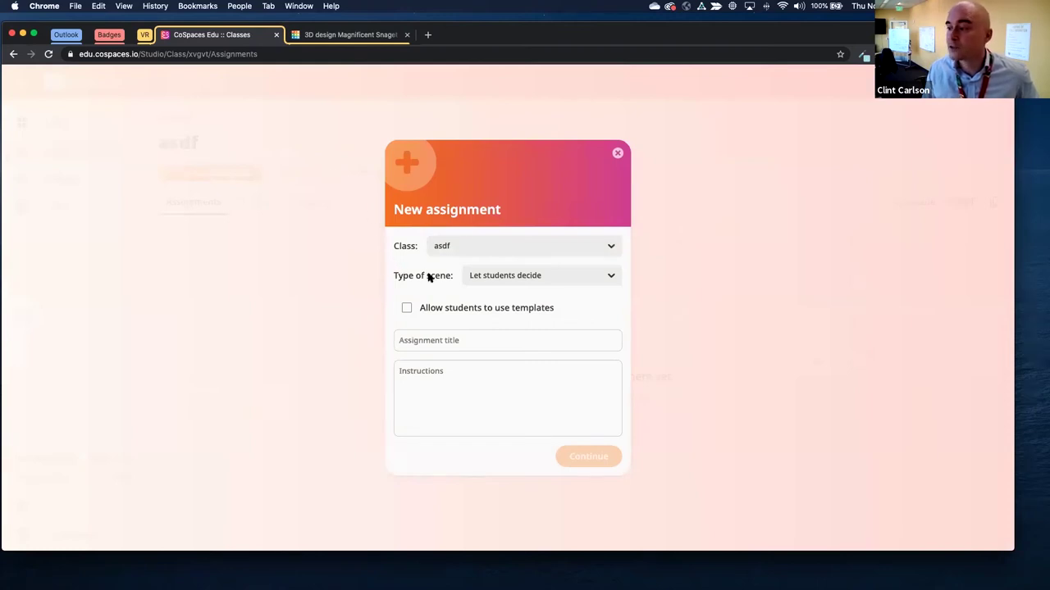
pyautogui.click(489, 278)
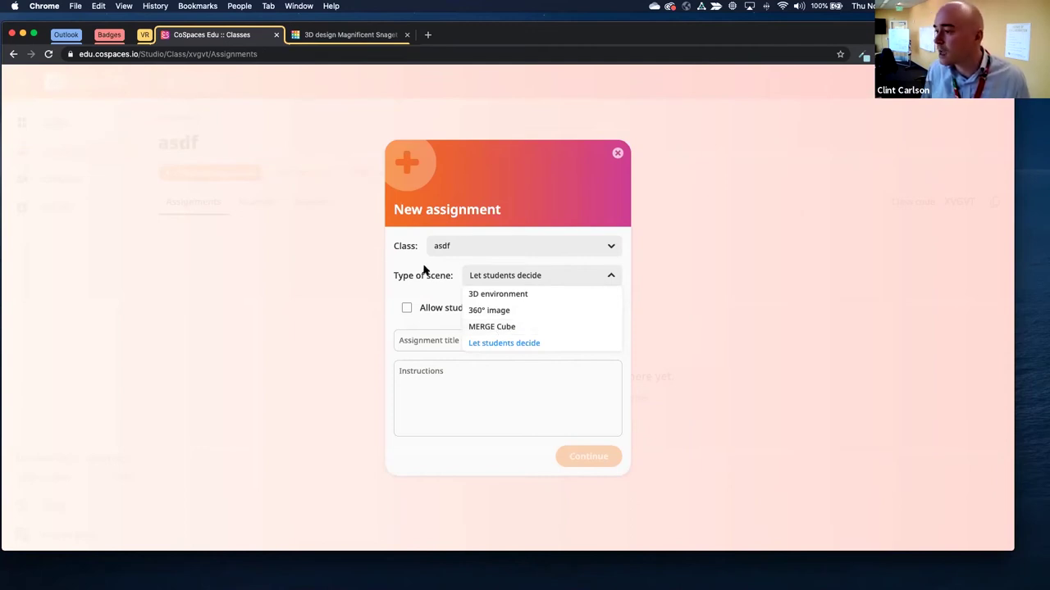
pyautogui.click(424, 270)
pyautogui.click(430, 344)
pyautogui.write('sadfa')
pyautogui.click(443, 391)
pyautogui.write('adfgdafg')
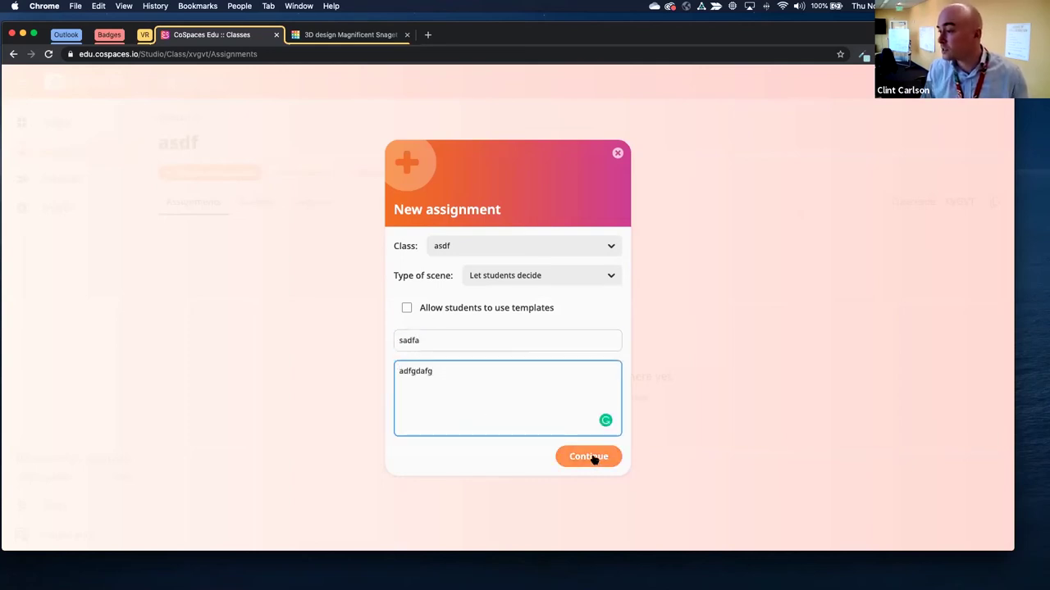
pyautogui.click(592, 457)
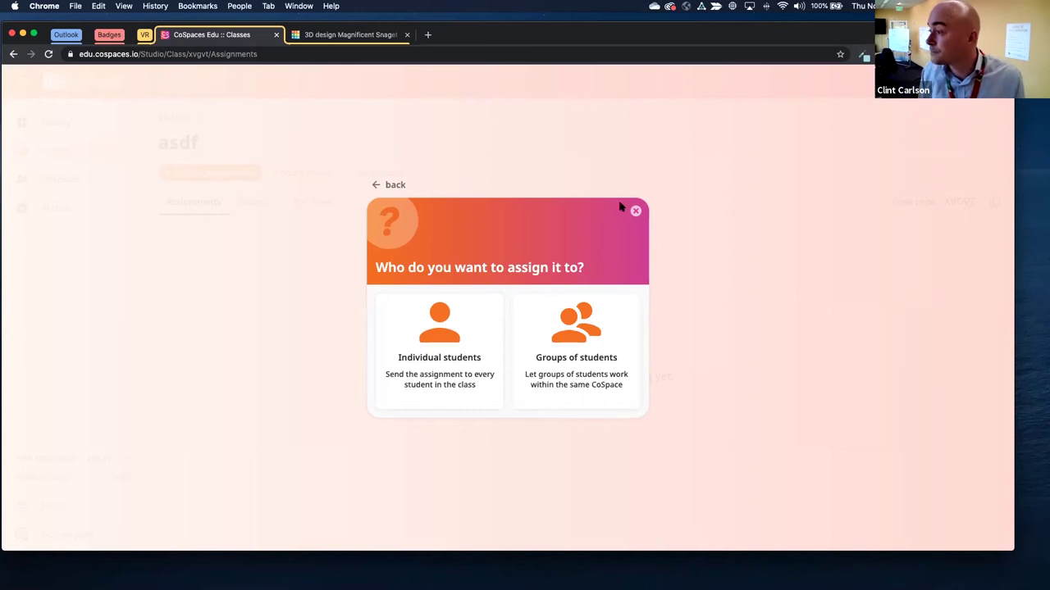
pyautogui.click(636, 210)
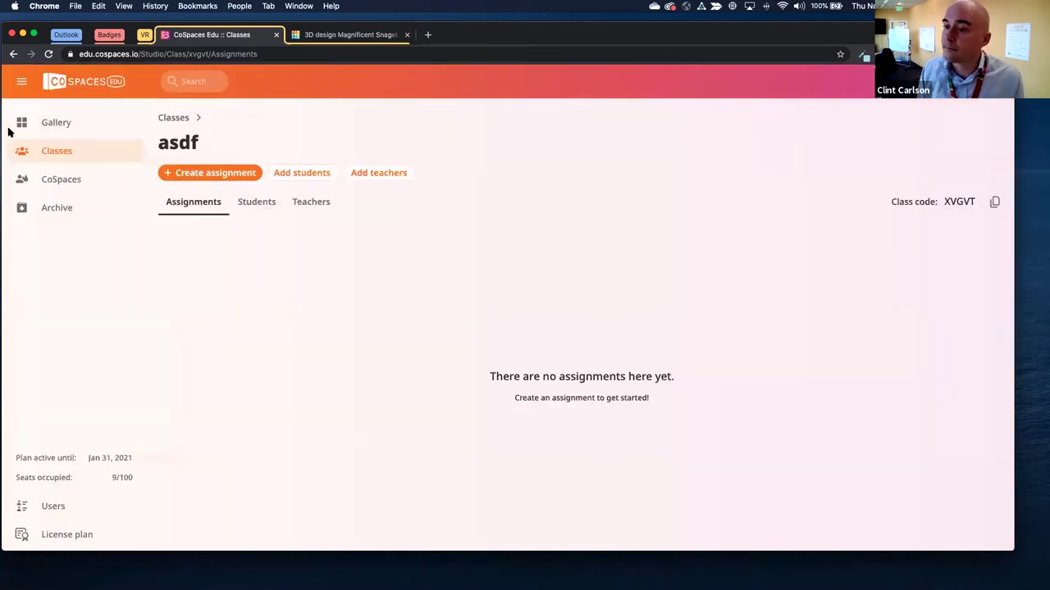
pyautogui.click(66, 123)
pyautogui.click(239, 286)
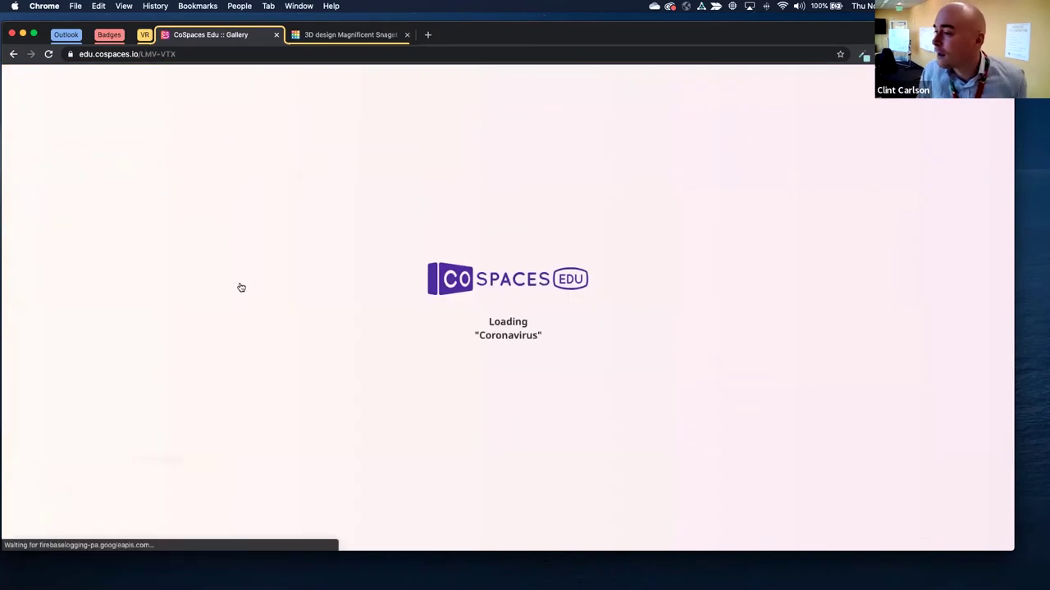
pyautogui.click(13, 53)
# Open the CU Parade Template 1 project from the CoSpaces collection.
pyautogui.click(61, 183)
pyautogui.click(202, 242)
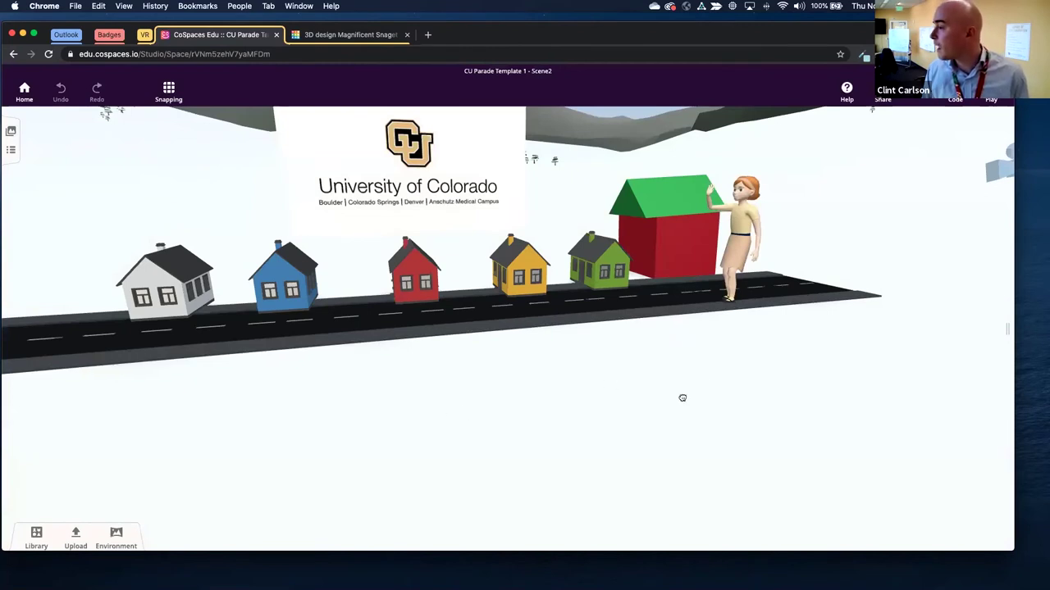
pyautogui.moveTo(682, 399); pyautogui.dragTo(674, 397)
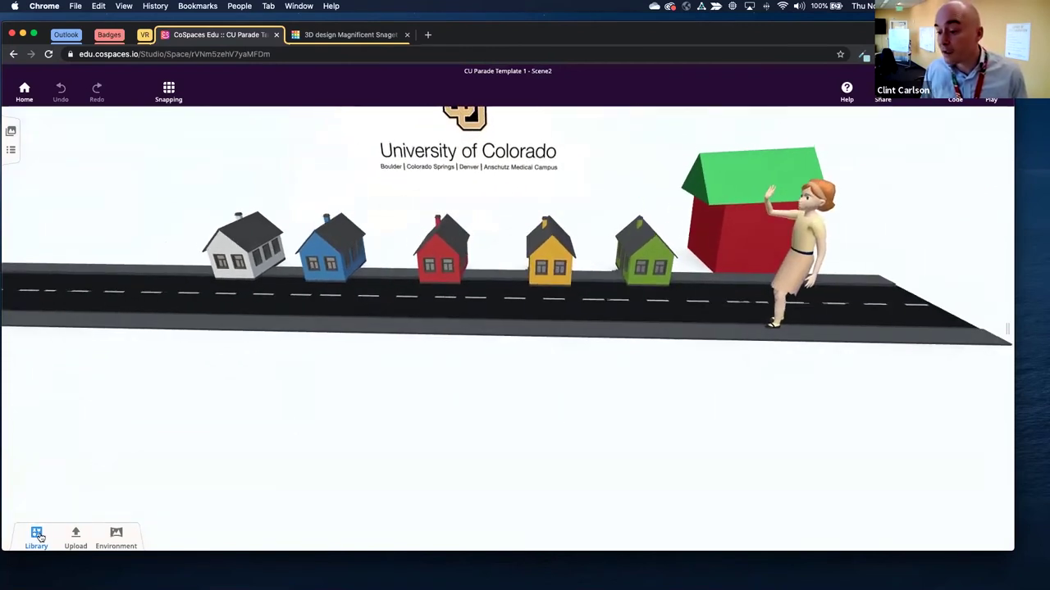
# Add the red-suited Santa without a sack from the Other characters, placing him in front of the road near Parade Girl.
pyautogui.click(37, 534)
pyautogui.click(998, 483)
pyautogui.click(998, 484)
pyautogui.click(998, 484)
pyautogui.click(998, 485)
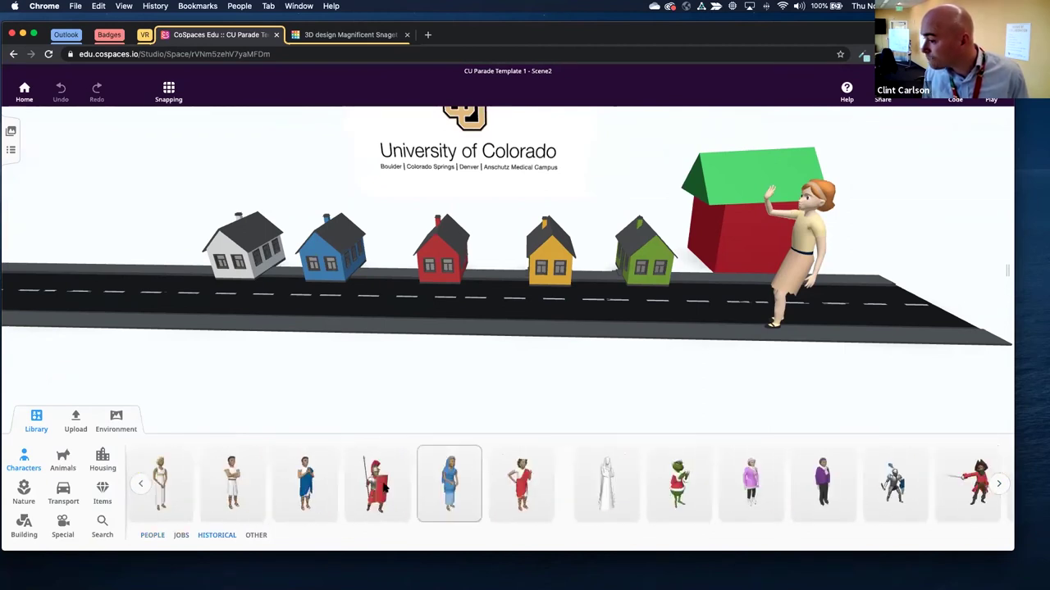
pyautogui.click(998, 484)
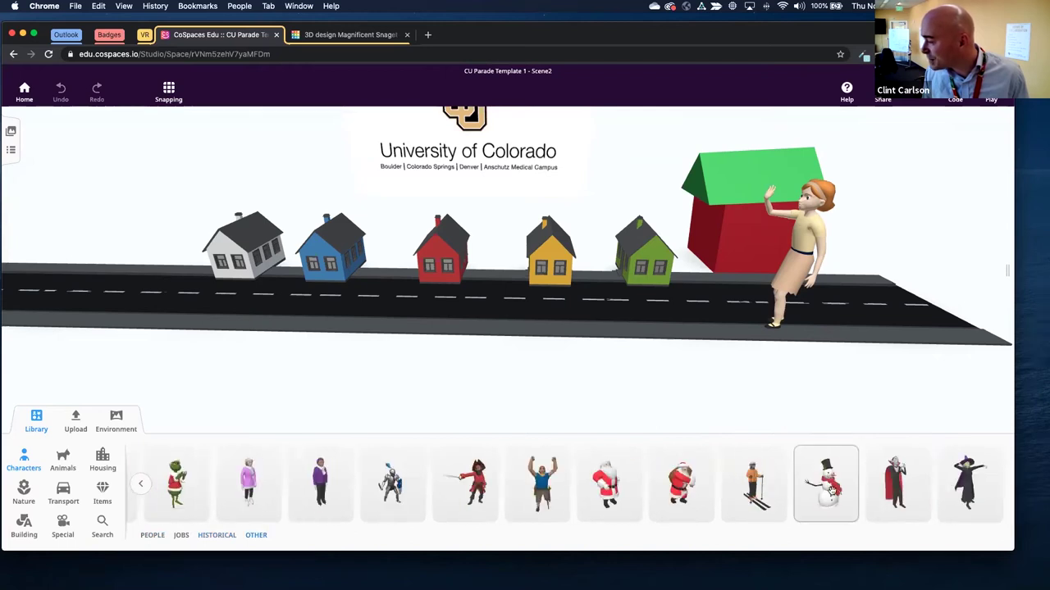
pyautogui.moveTo(607, 484); pyautogui.dragTo(583, 365)
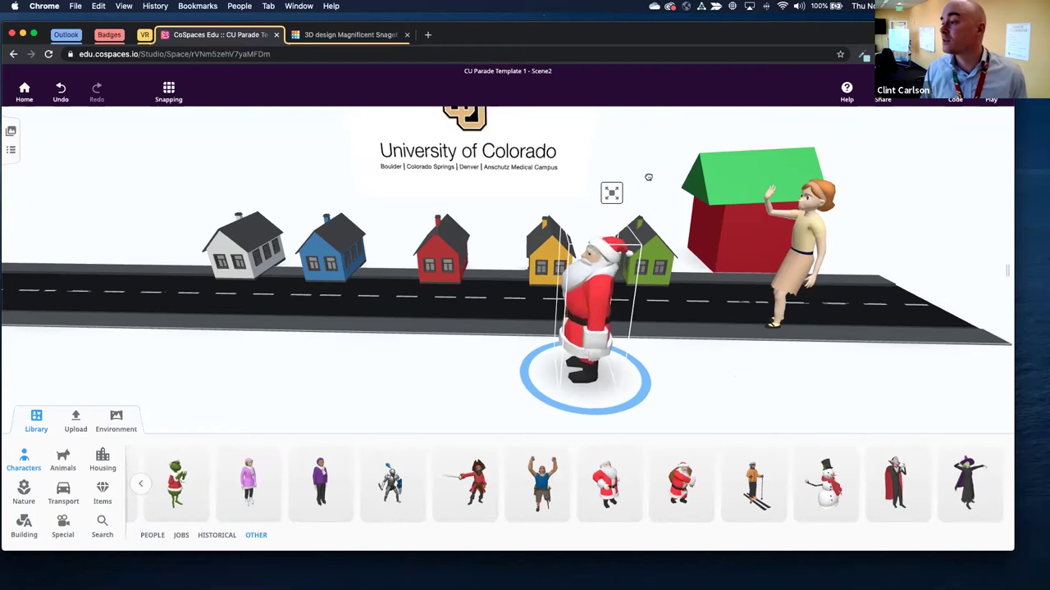
# Change Santa's coat color to dark purple.
pyautogui.click(615, 328)
pyautogui.click(582, 328)
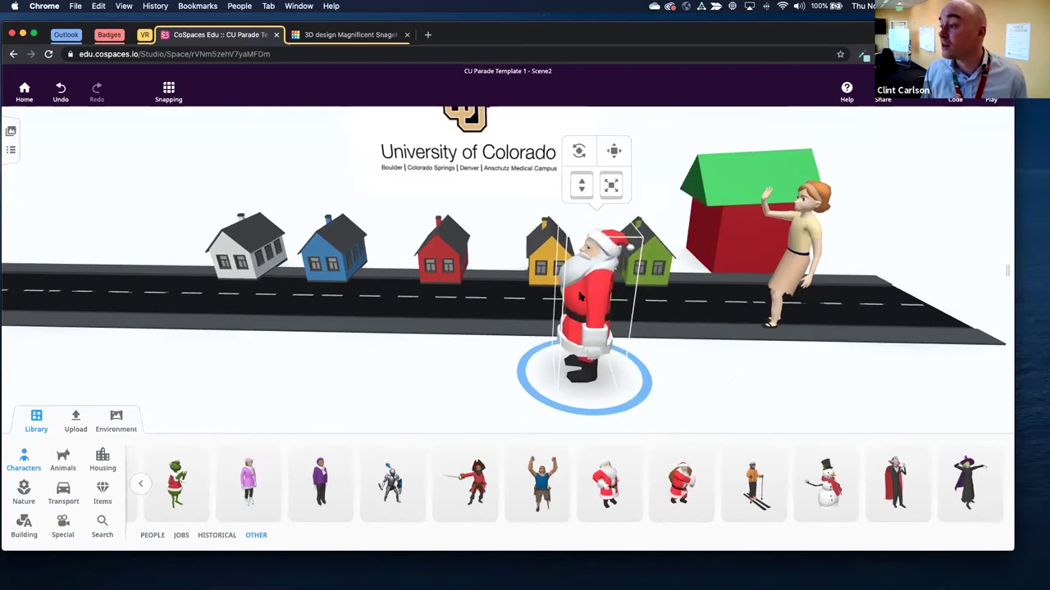
pyautogui.click(583, 324)
pyautogui.click(695, 273)
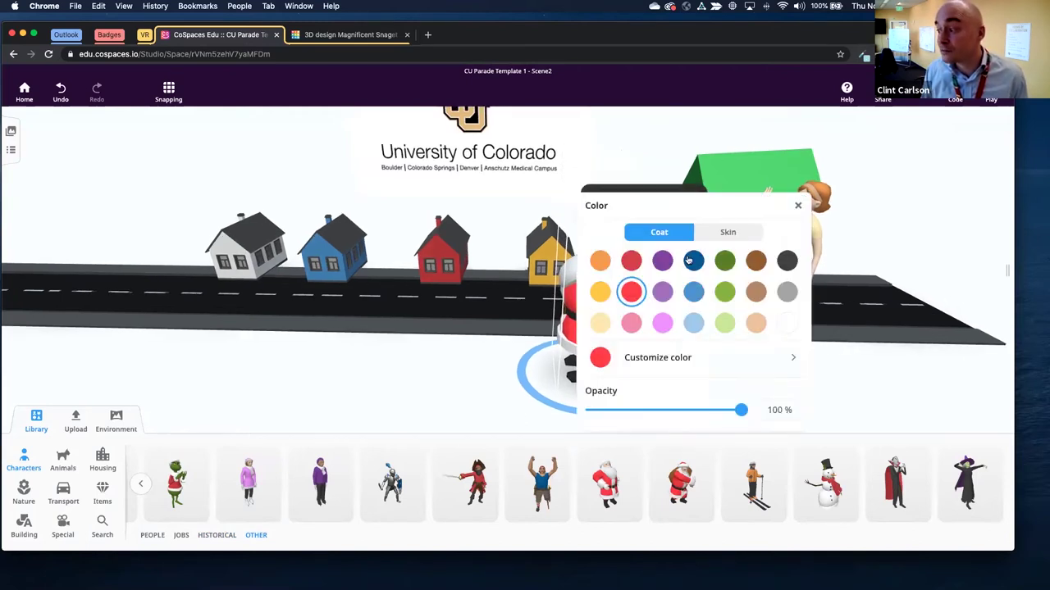
pyautogui.click(661, 262)
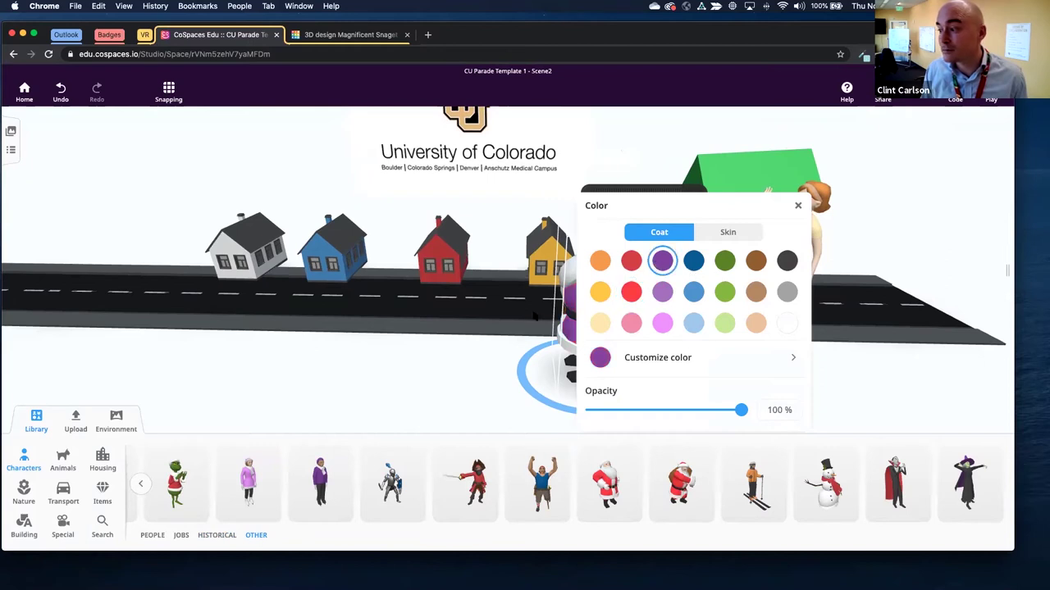
pyautogui.click(451, 368)
# Set Santa's animation to HoHoHo and deselect him.
pyautogui.click(592, 312)
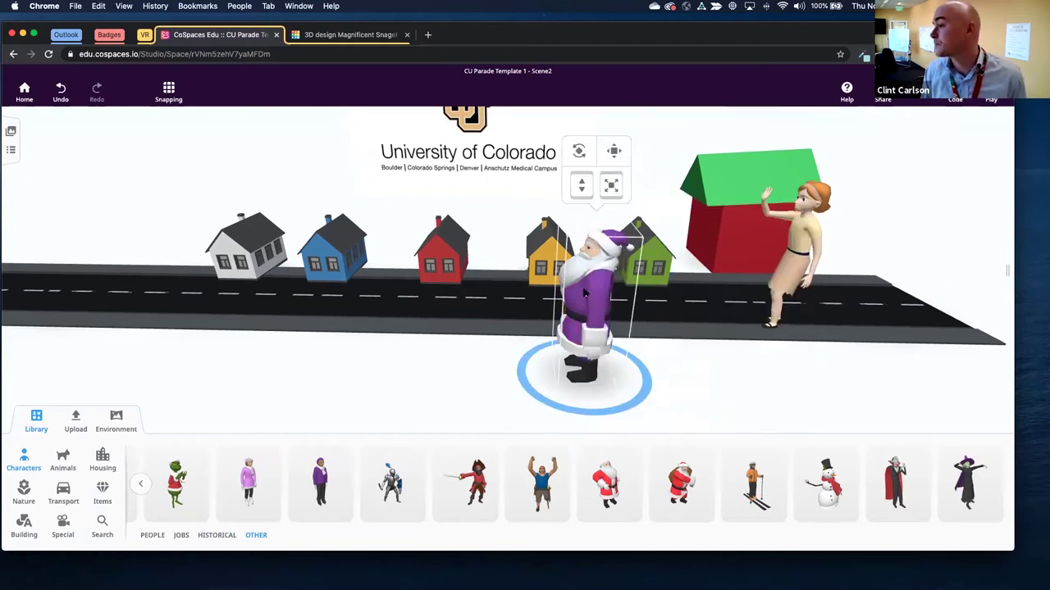
pyautogui.click(592, 310)
pyautogui.click(647, 266)
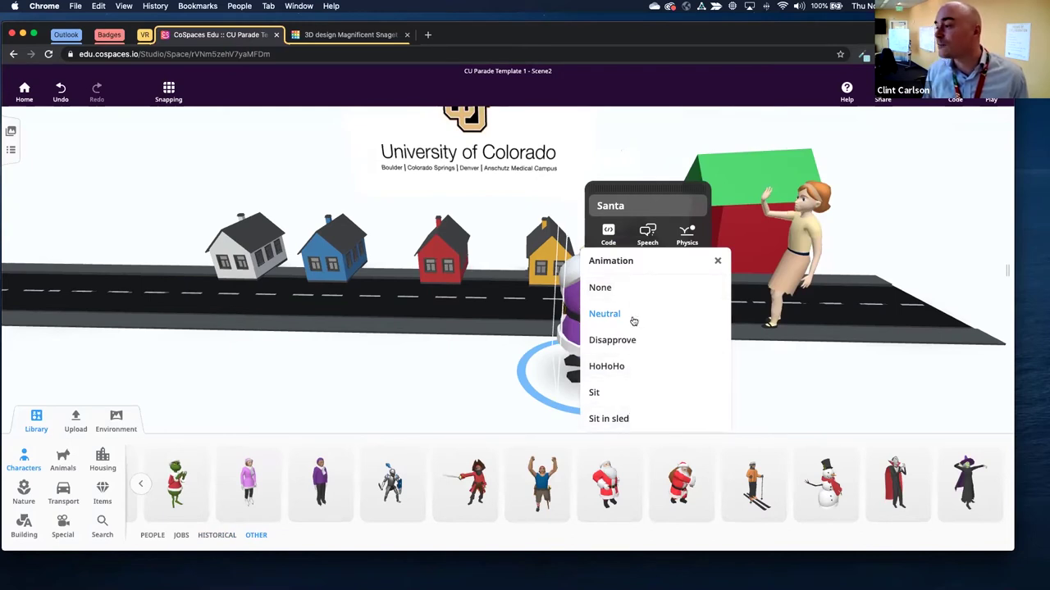
pyautogui.click(623, 376)
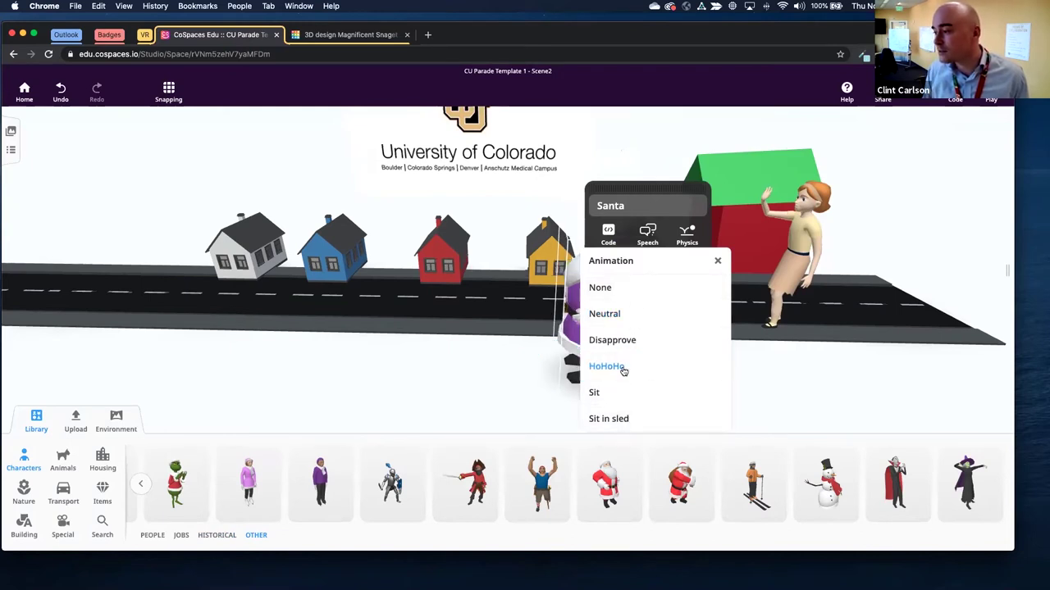
pyautogui.click(492, 386)
pyautogui.click(587, 338)
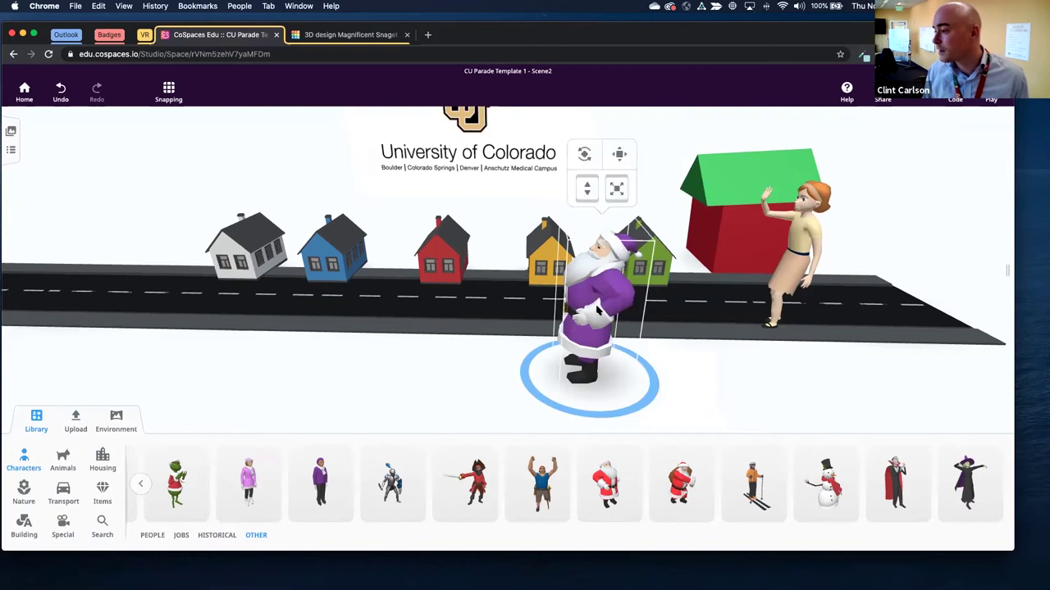
pyautogui.click(413, 394)
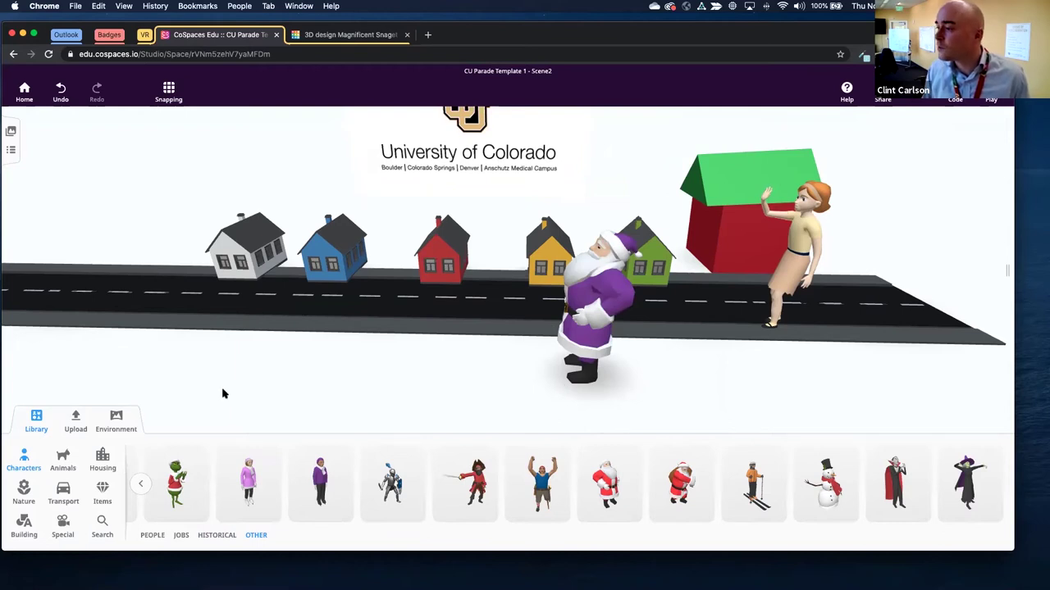
# Move Santa beside Parade Girl at the green-roofed end of the road and enable him for use in CoBlocks.
pyautogui.scroll(-5, 222, 394)
pyautogui.moveTo(556, 328); pyautogui.dragTo(734, 326)
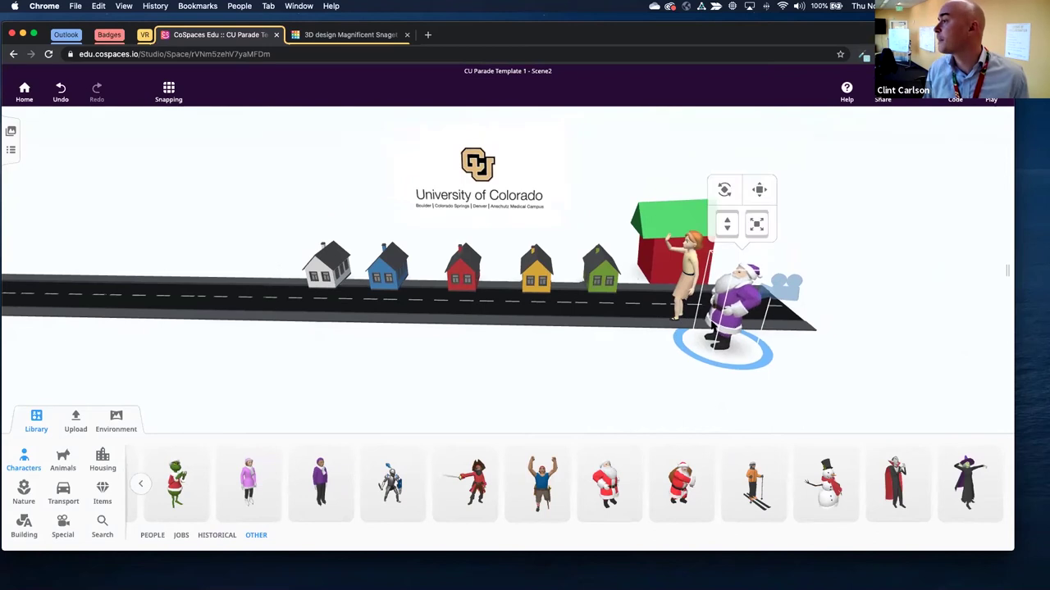
pyautogui.rightClick(733, 316)
pyautogui.click(744, 242)
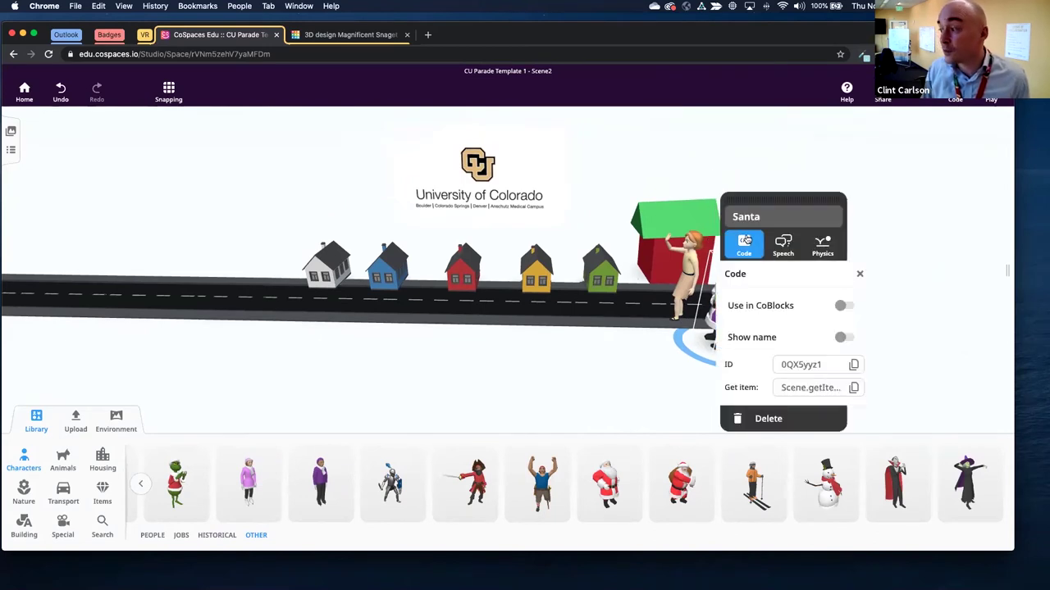
pyautogui.click(844, 305)
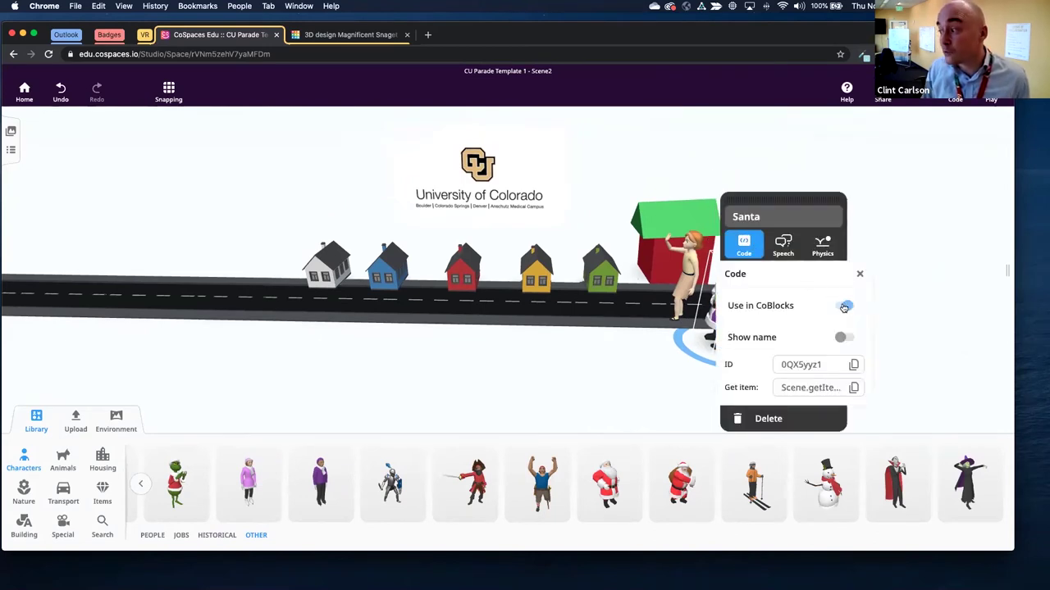
pyautogui.click(895, 217)
# Add a second move block below Parade Girl's move in the CoBlocks script.
pyautogui.click(954, 91)
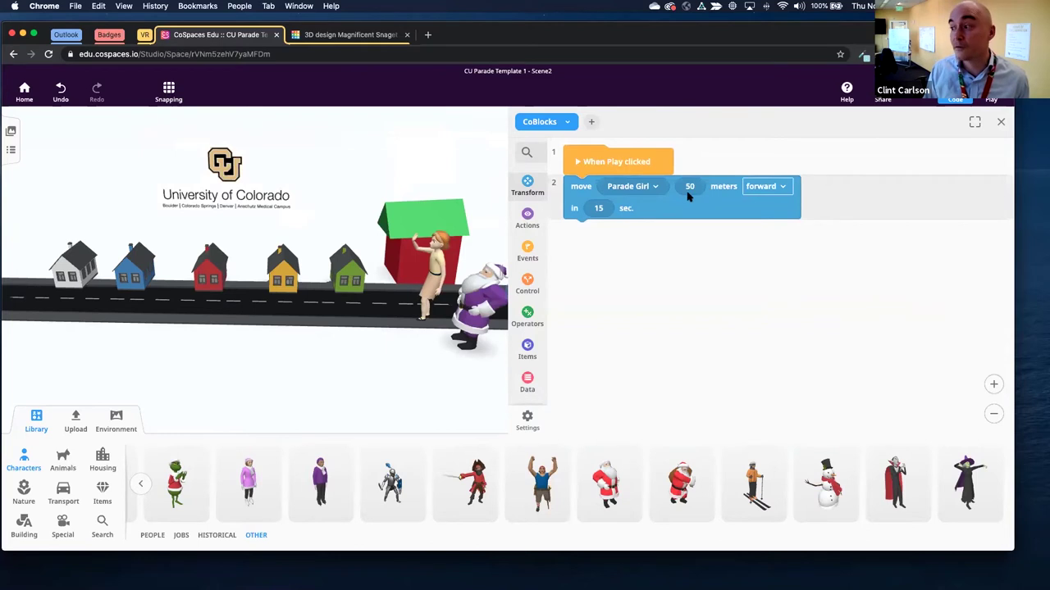
pyautogui.click(657, 187)
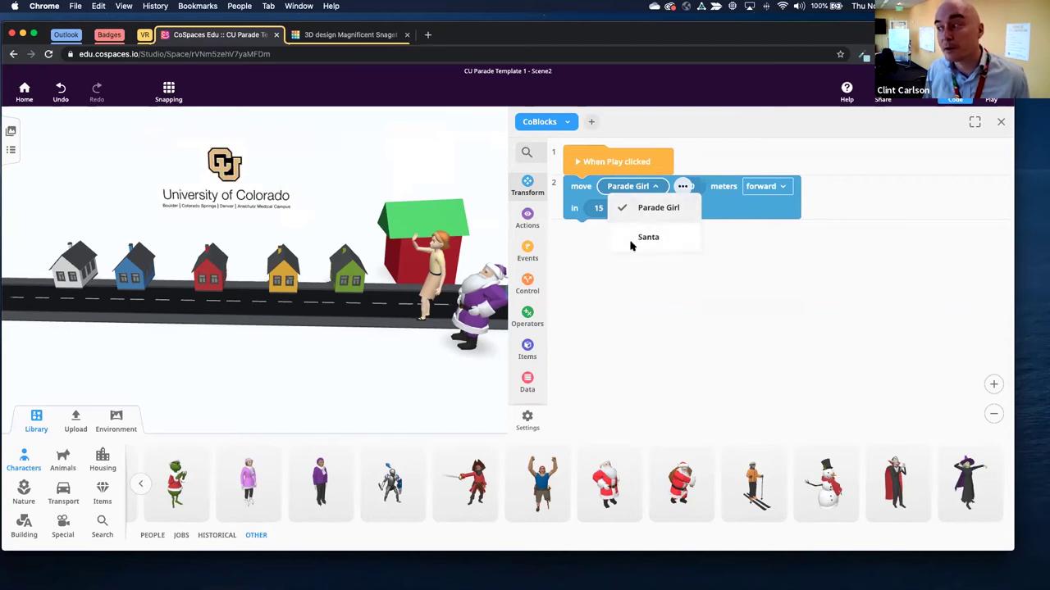
pyautogui.click(632, 316)
pyautogui.click(529, 153)
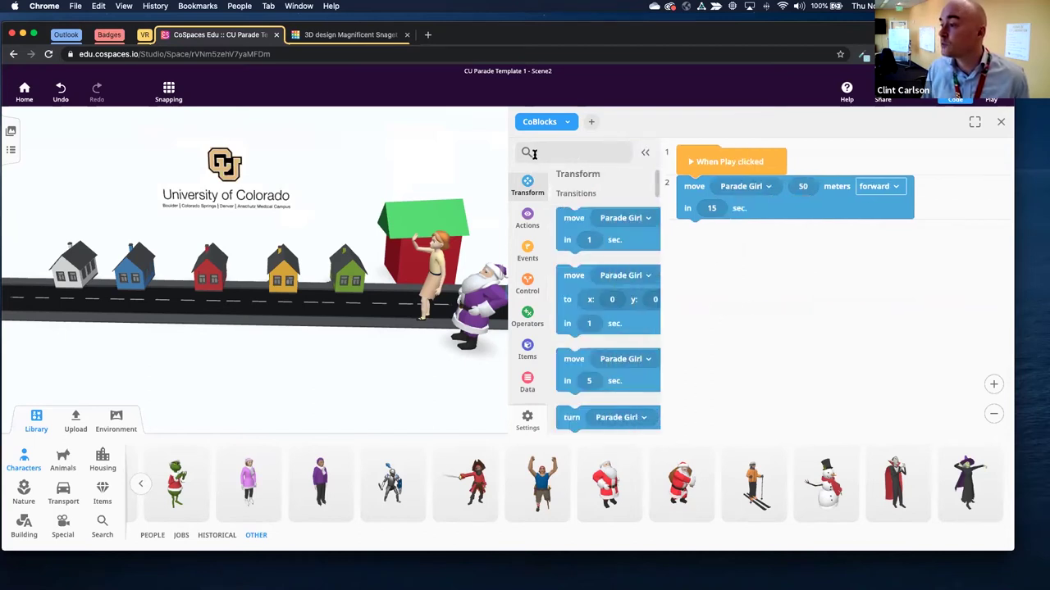
pyautogui.moveTo(574, 222); pyautogui.dragTo(689, 232)
pyautogui.click(645, 152)
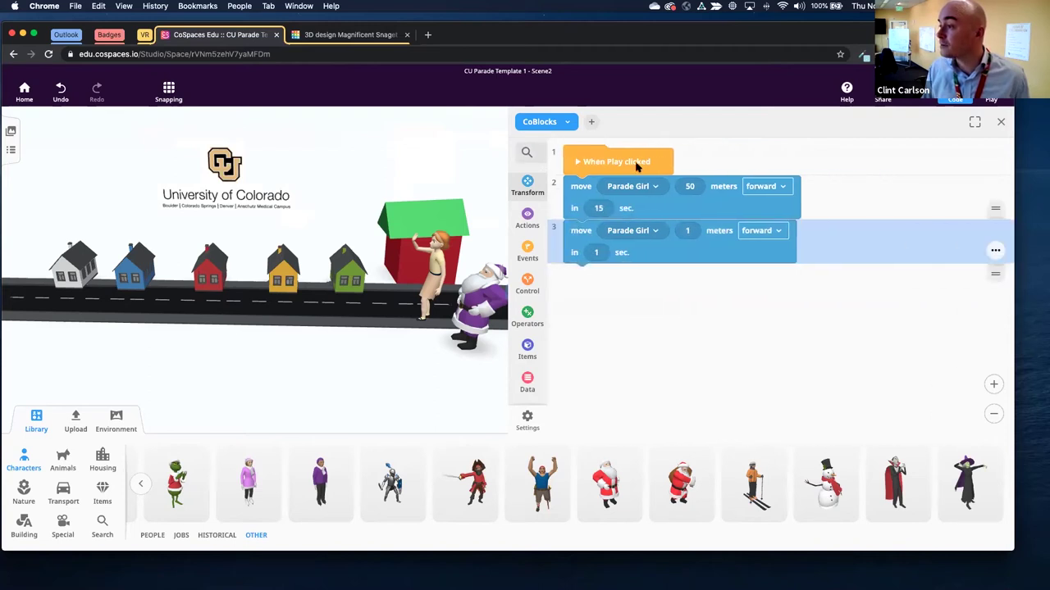
# Set the second move block to move Santa 50 meters backward in 15 seconds.
pyautogui.click(654, 231)
pyautogui.click(652, 280)
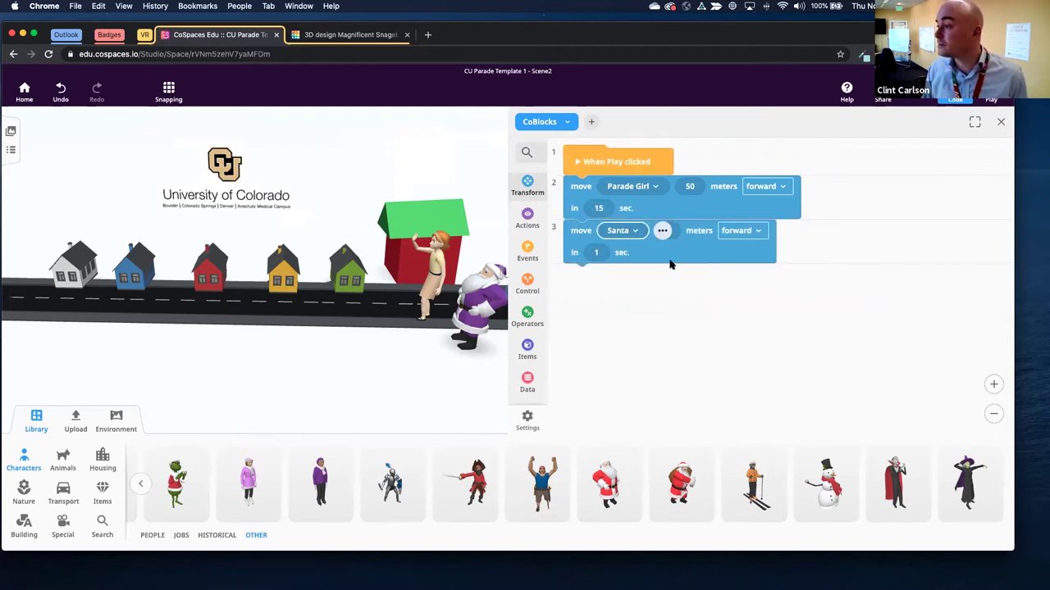
pyautogui.click(756, 231)
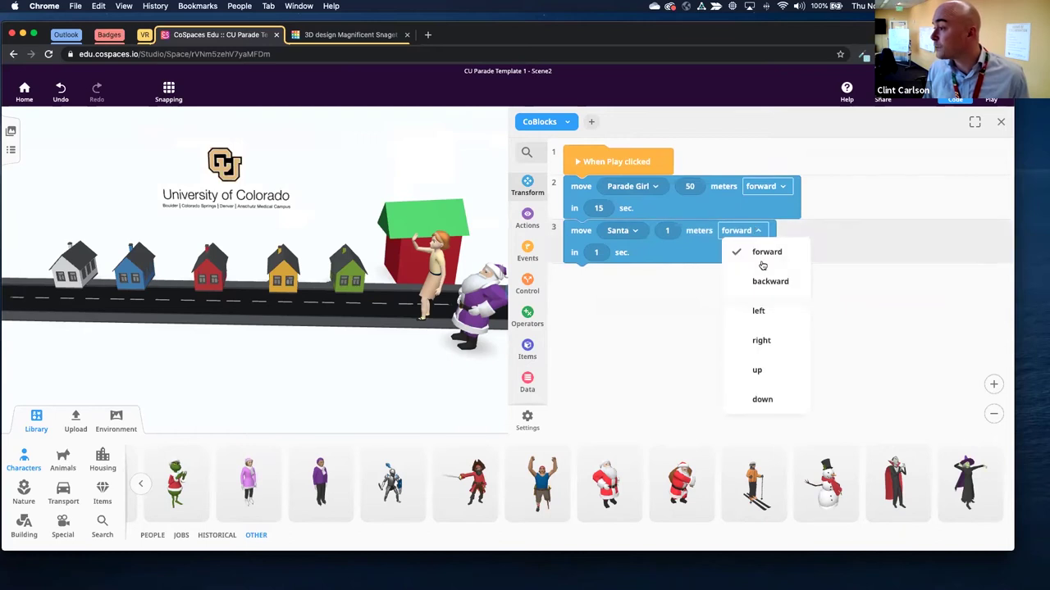
pyautogui.click(770, 281)
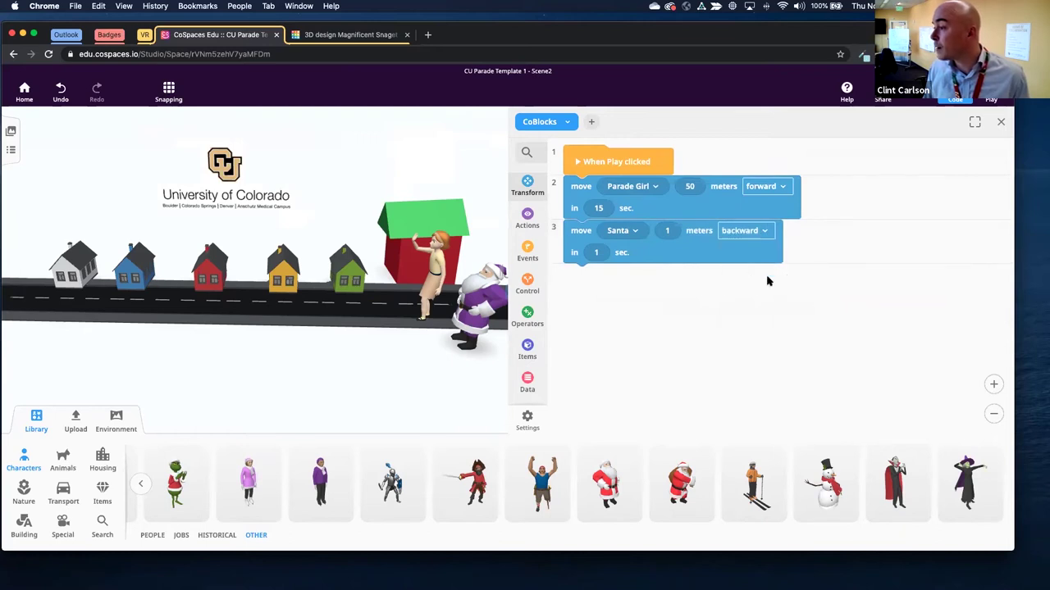
pyautogui.click(668, 231)
pyautogui.write('50')
pyautogui.click(598, 252)
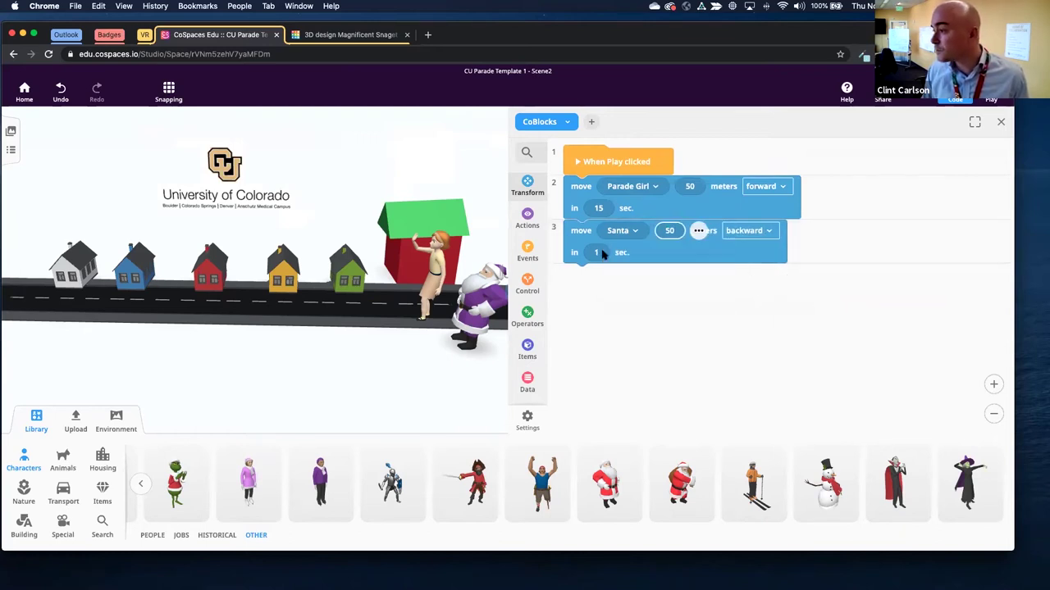
pyautogui.write('15')
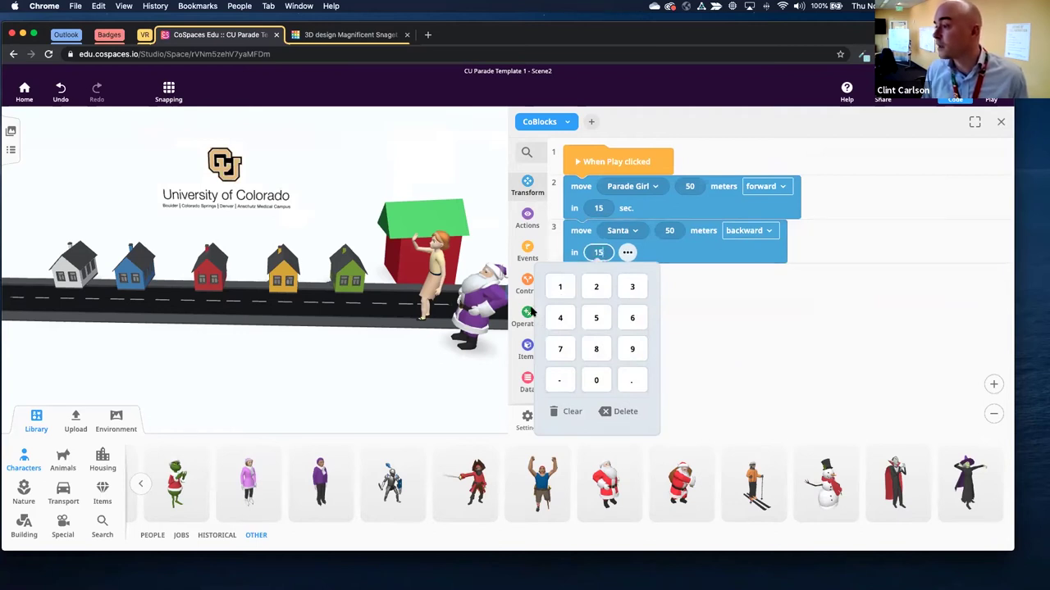
# Move Santa to the far end of the road beyond the white house, play the scene and return to editing.
pyautogui.click(341, 396)
pyautogui.moveTo(375, 343); pyautogui.dragTo(52, 323)
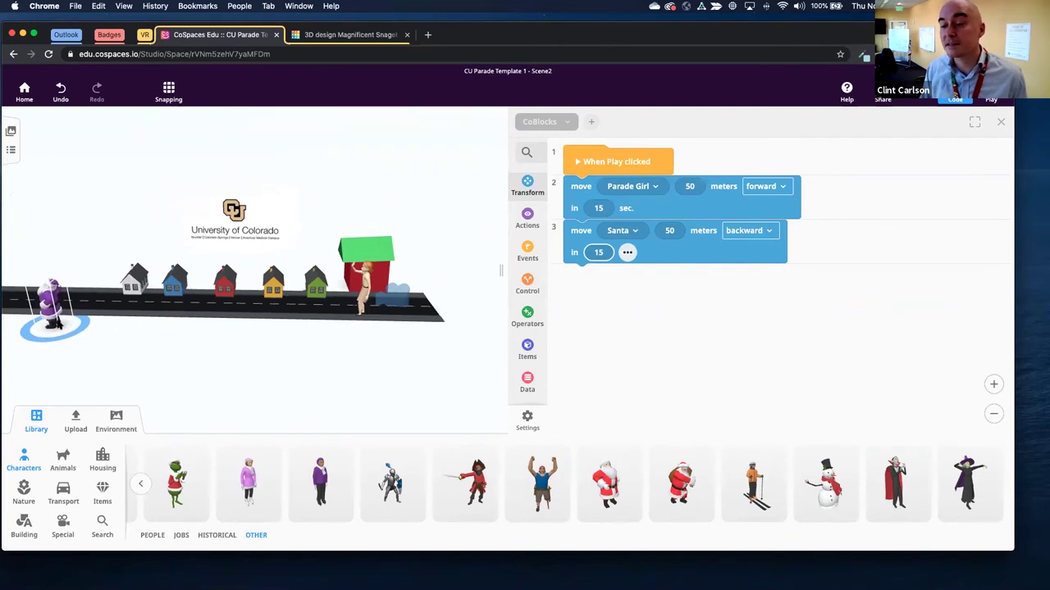
pyautogui.click(695, 332)
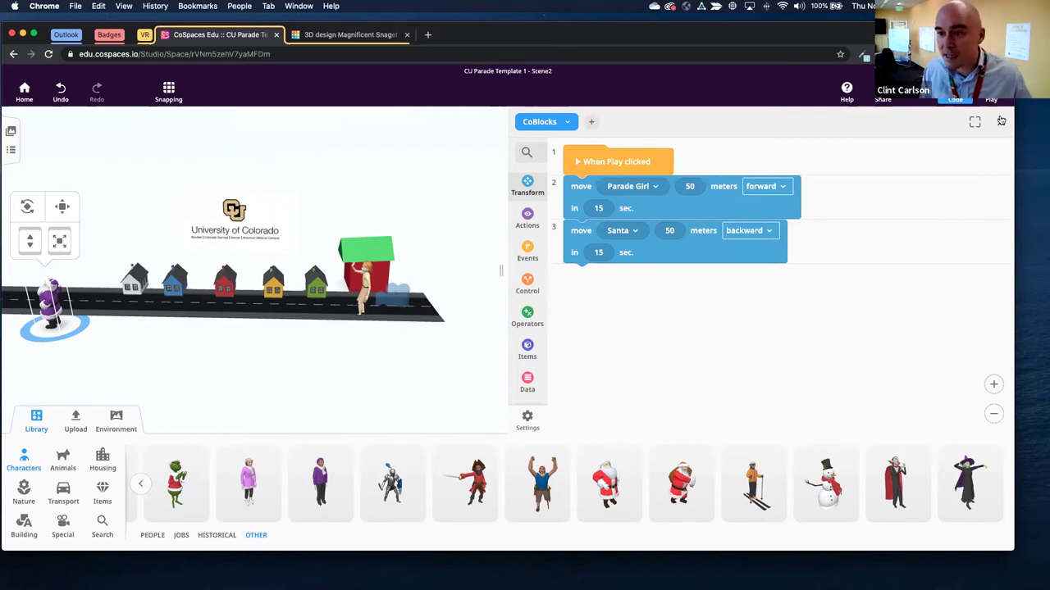
pyautogui.click(976, 89)
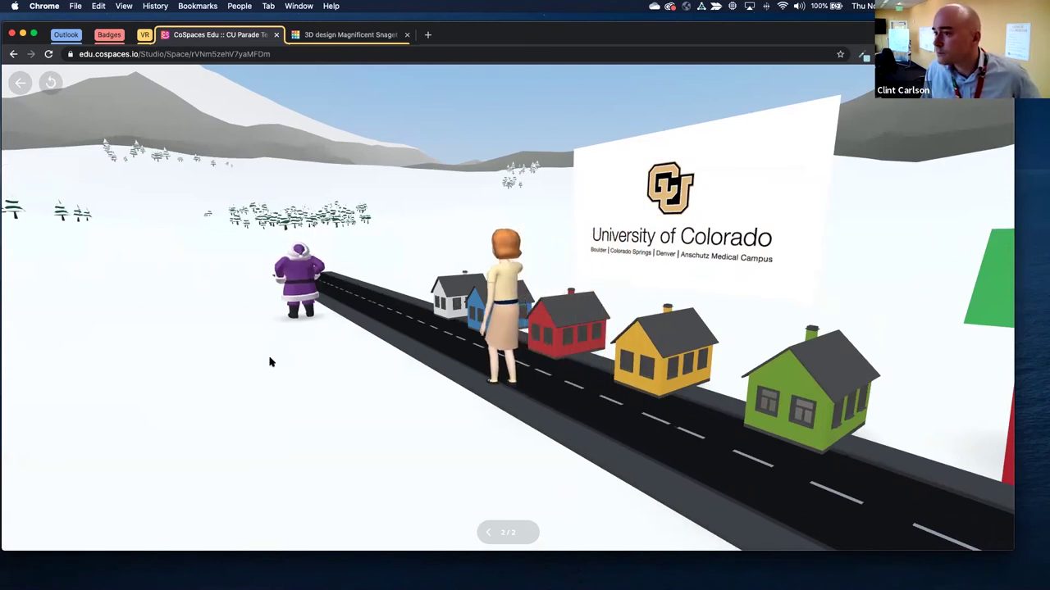
pyautogui.click(20, 82)
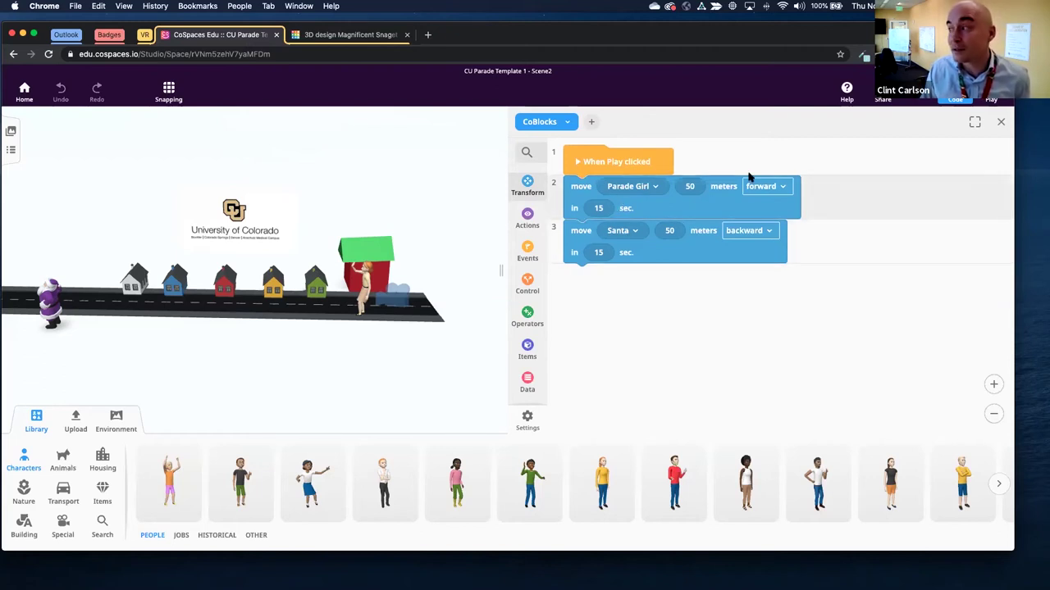
# Play the scene to watch Parade Girl's and Santa's consecutive moves, and return to editing.
pyautogui.click(991, 93)
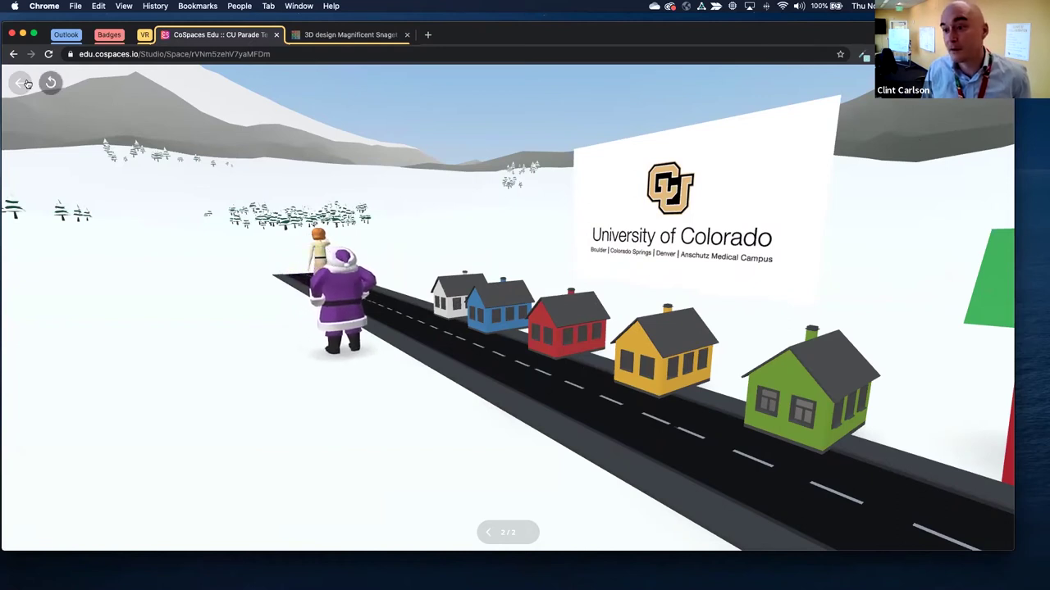
pyautogui.press('Escape')
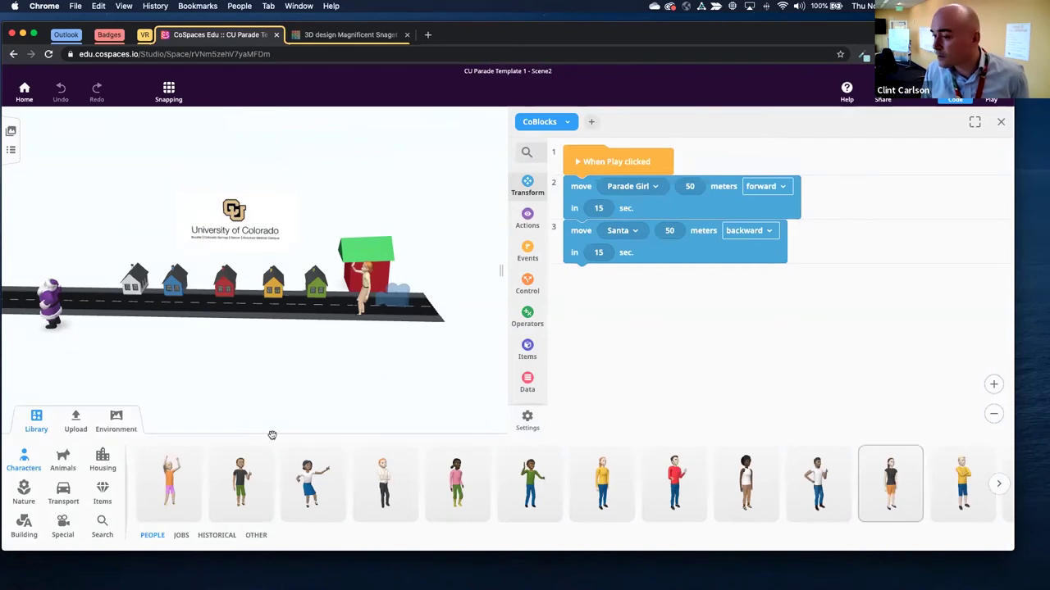
# Hide the object library, search the code blocks for "para" and add a run parallel block below Santa's move.
pyautogui.click(33, 422)
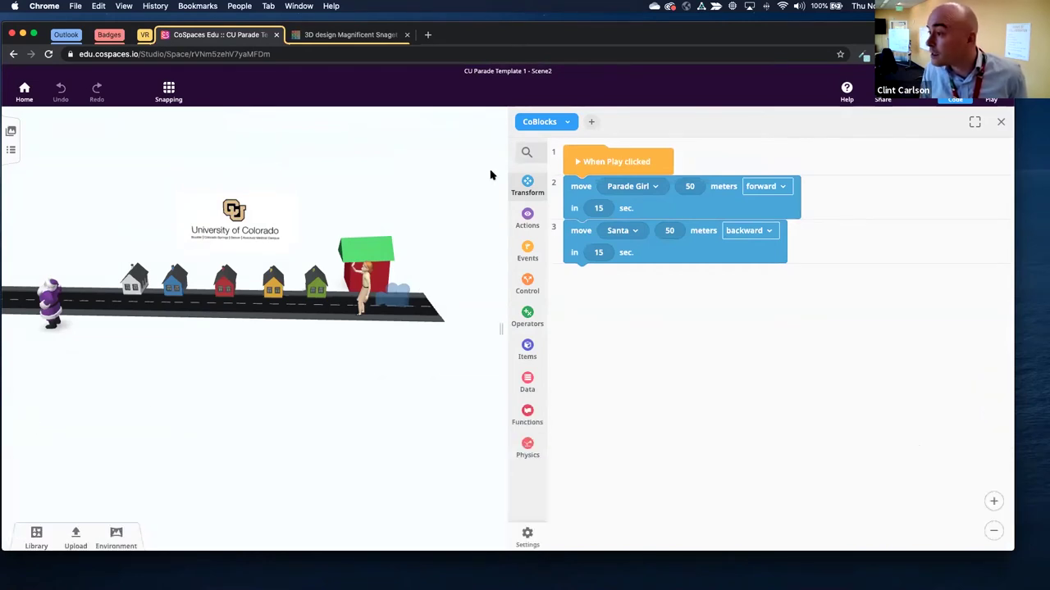
pyautogui.click(538, 151)
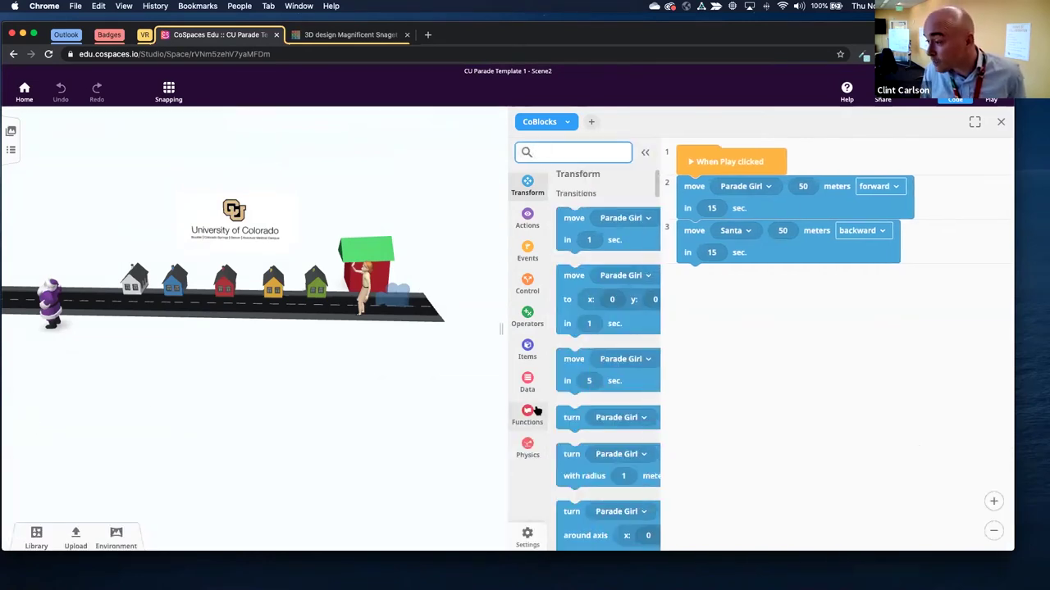
pyautogui.write('para')
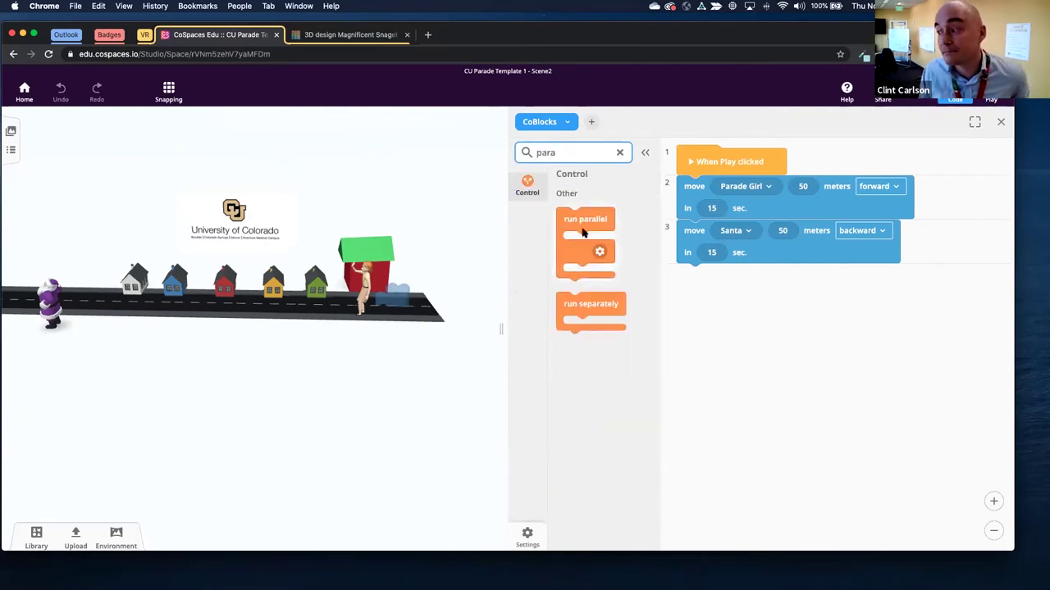
pyautogui.moveTo(572, 229); pyautogui.dragTo(700, 288)
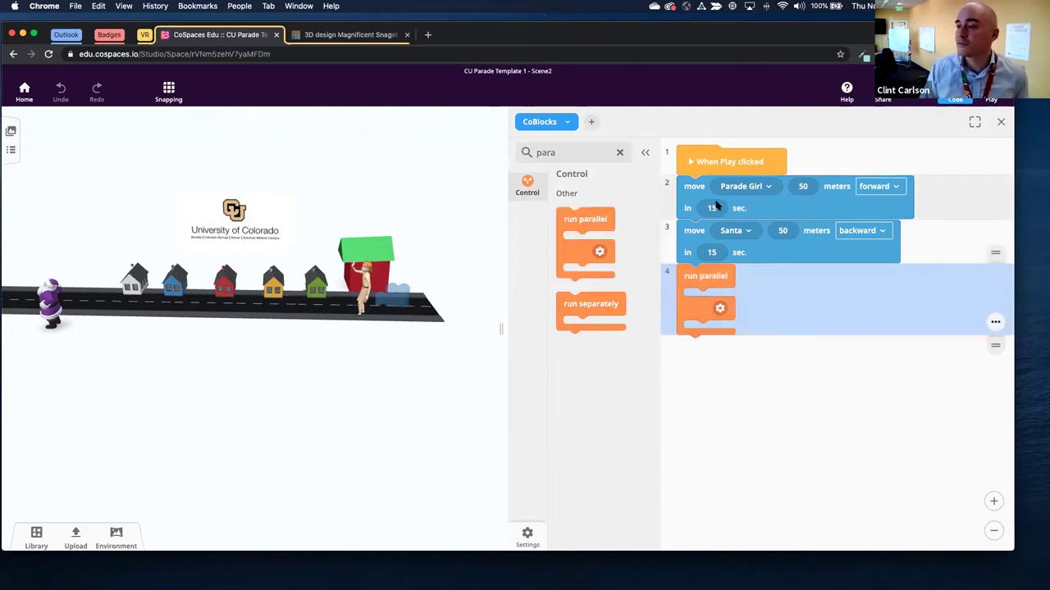
# Nest Parade Girl's move in the first slot and Santa's in the second slot of the run parallel block, and play the scene.
pyautogui.moveTo(695, 194); pyautogui.dragTo(700, 270)
pyautogui.moveTo(689, 187); pyautogui.dragTo(700, 328)
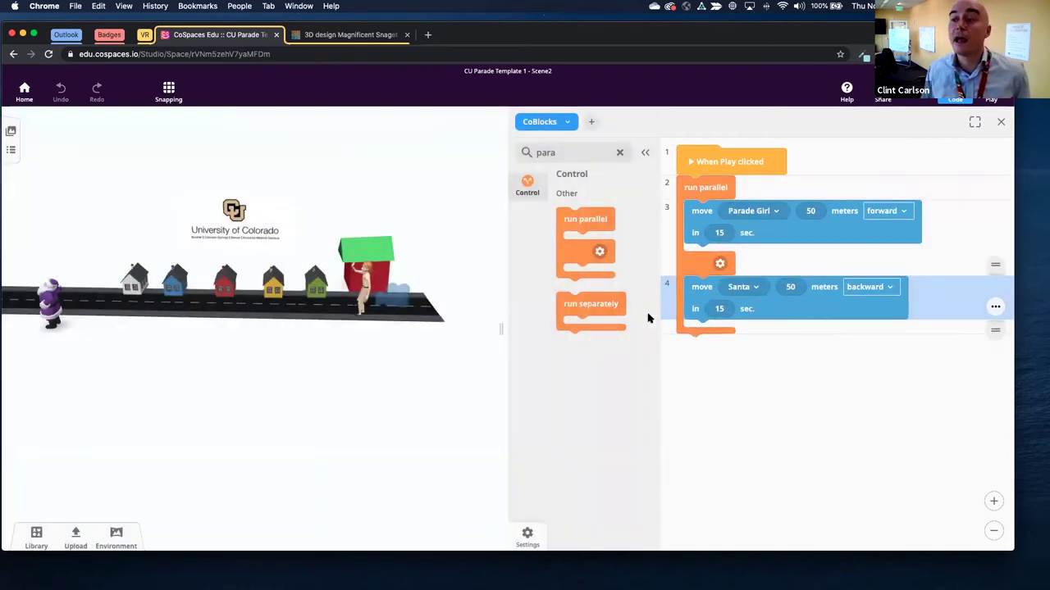
pyautogui.click(644, 150)
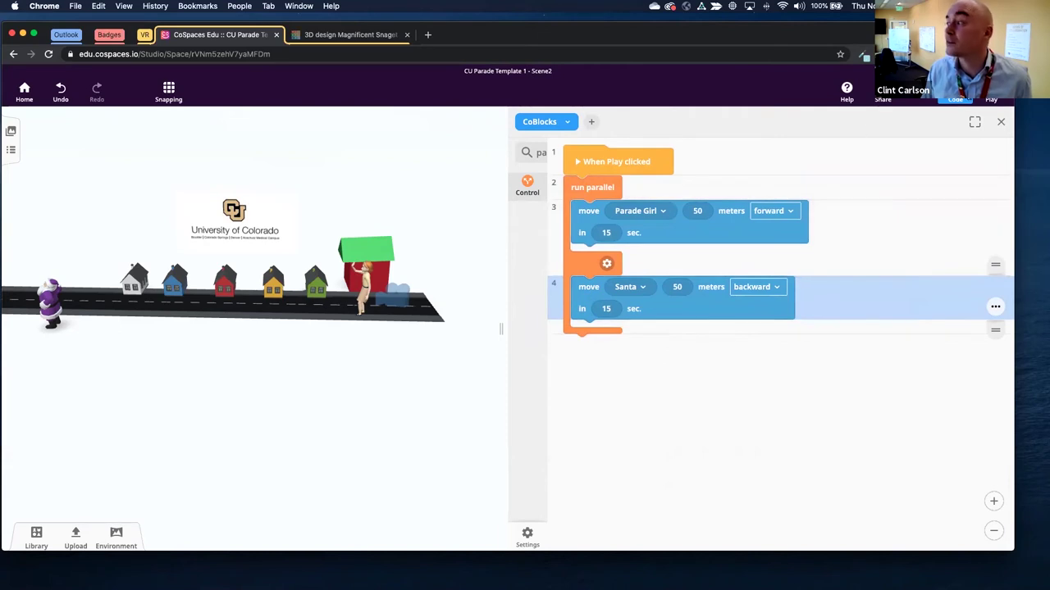
pyautogui.click(991, 97)
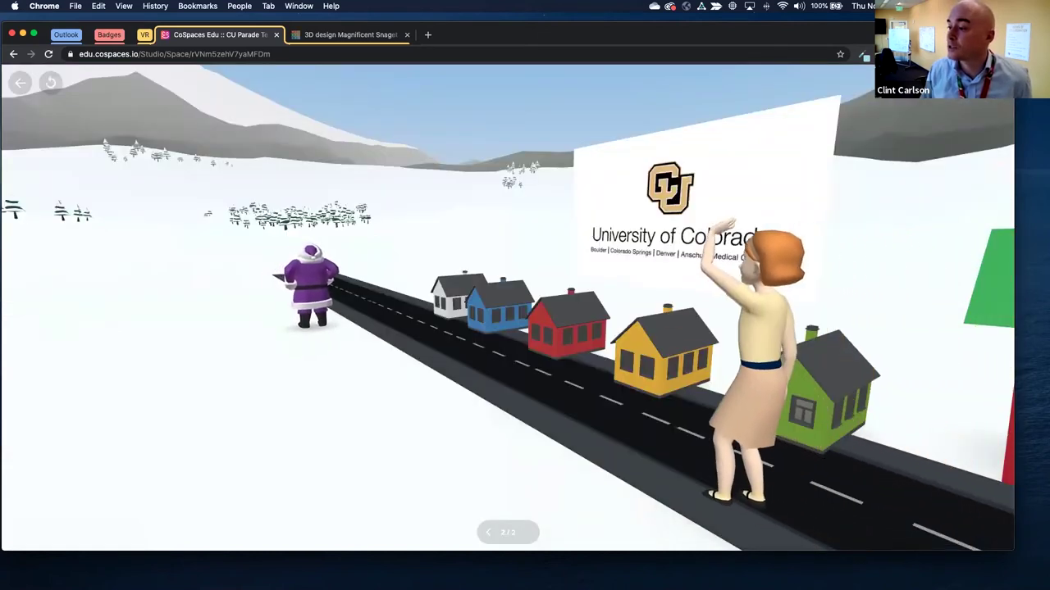
pyautogui.click(18, 83)
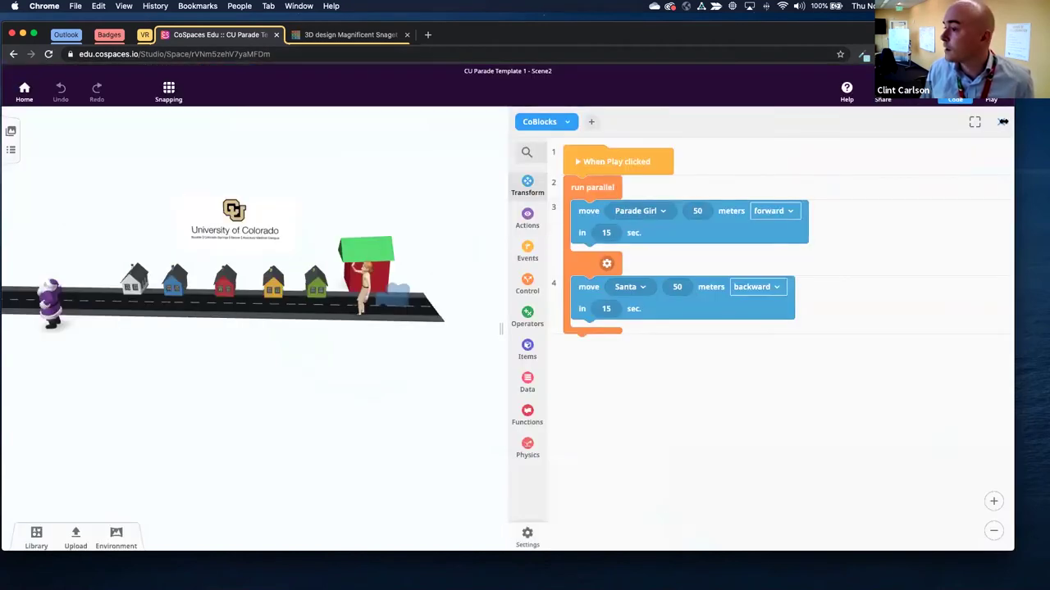
# Close the code editor and open the Actions animations for Parade Girl.
pyautogui.click(1002, 121)
pyautogui.moveTo(485, 393); pyautogui.dragTo(478, 427)
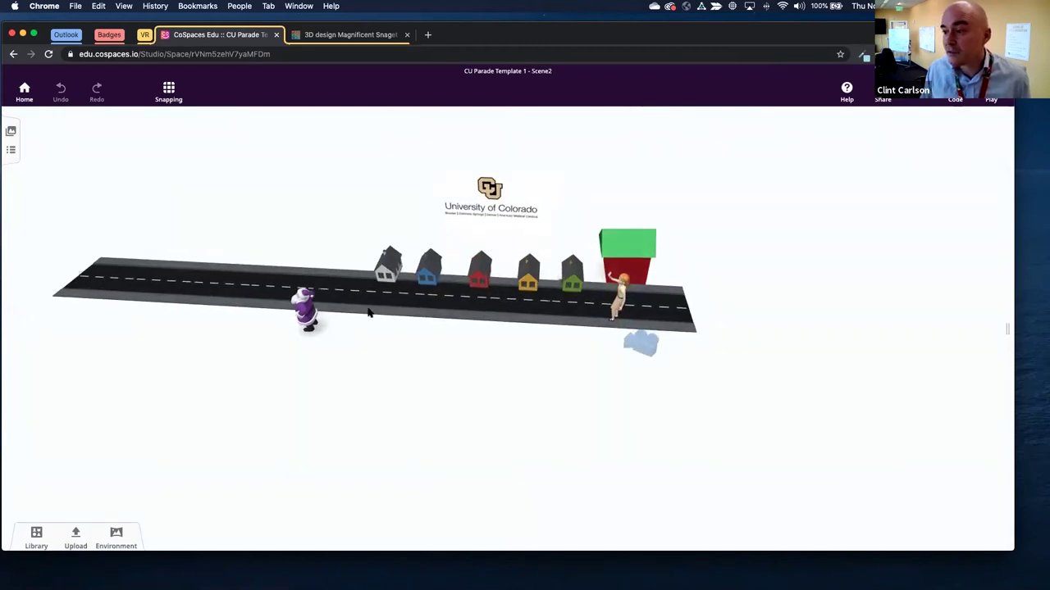
pyautogui.click(617, 299)
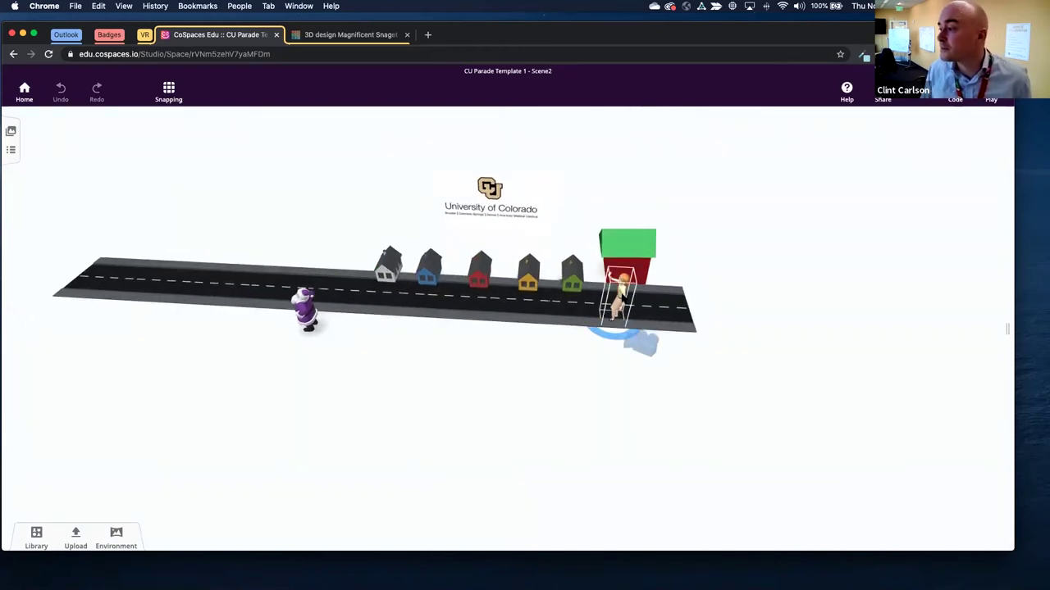
pyautogui.click(686, 269)
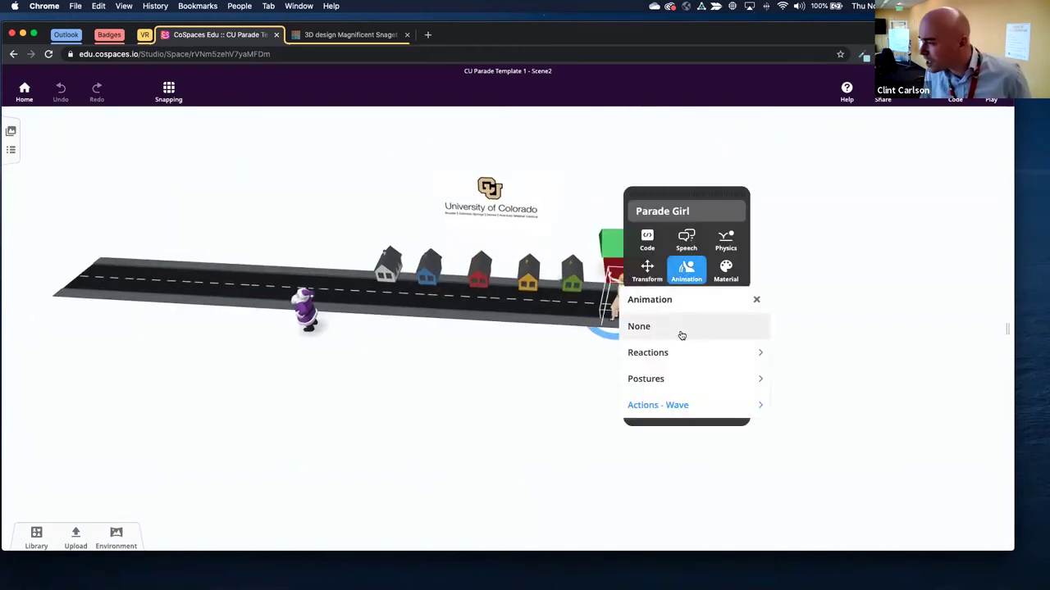
pyautogui.click(681, 404)
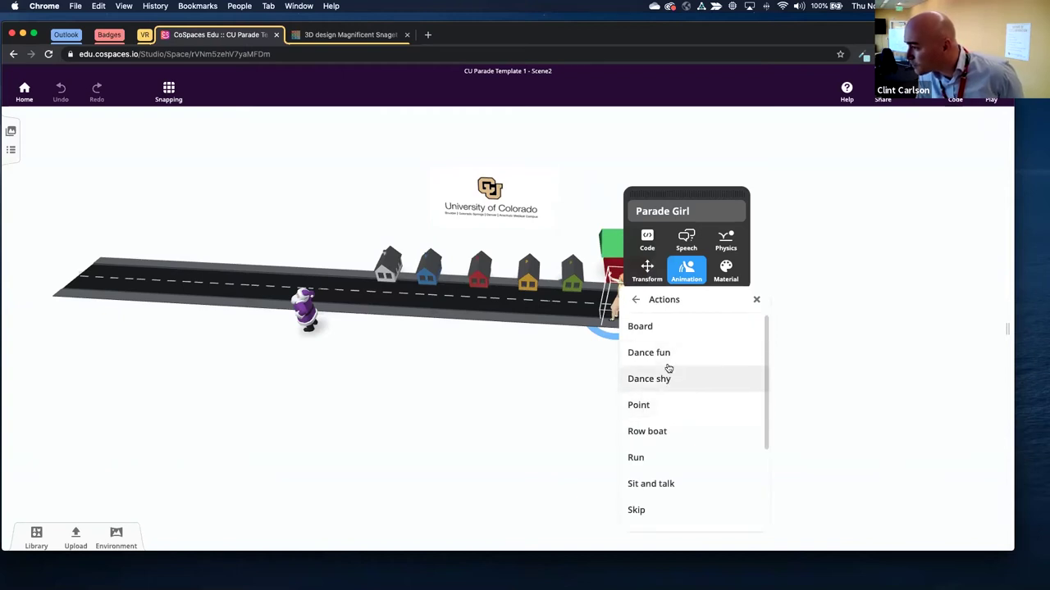